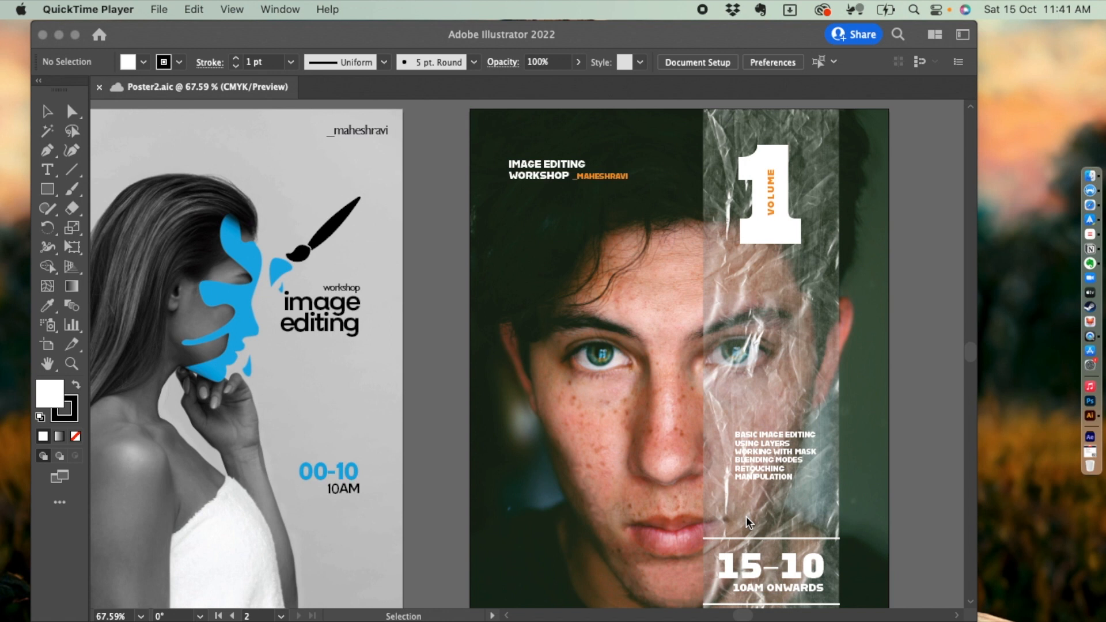
Examine the finished image editing workshop posters in the open Illustrator document.
{"action": "left_click", "coordinate": [467, 444]}
{"action": "key", "text": "super+minus"}
{"action": "key", "text": "super+minus"}
{"action": "key", "text": "super+minus"}
{"action": "key", "text": "space"}
{"action": "left_click_drag", "start_coordinate": [474, 436], "coordinate": [462, 425]}
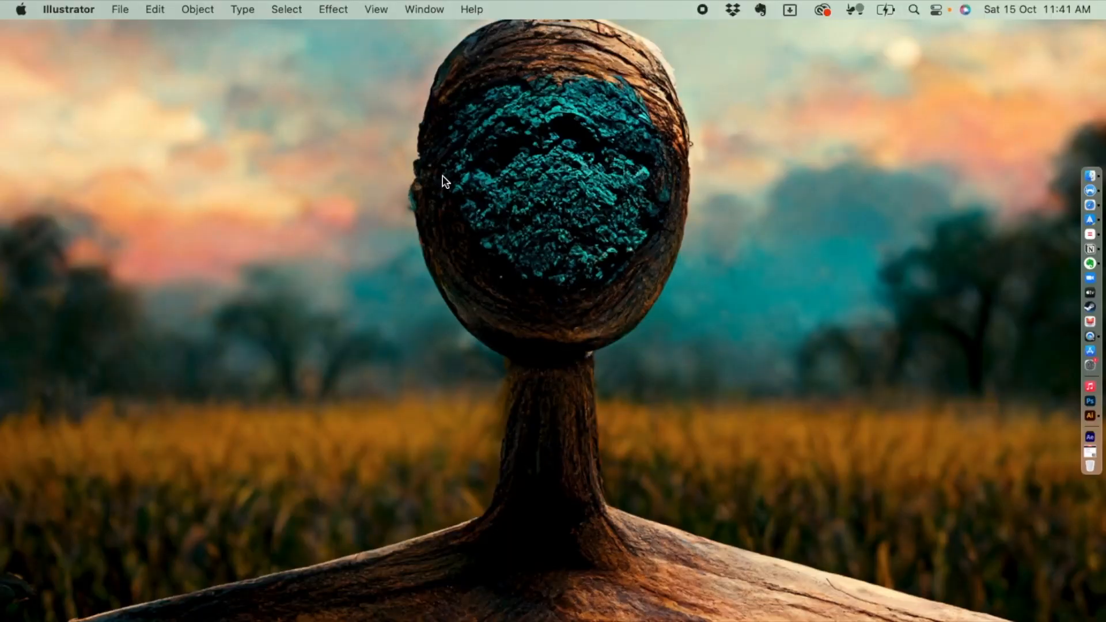
Switch to Safari and open the Unsplash website.
{"action": "left_click", "coordinate": [440, 176]}
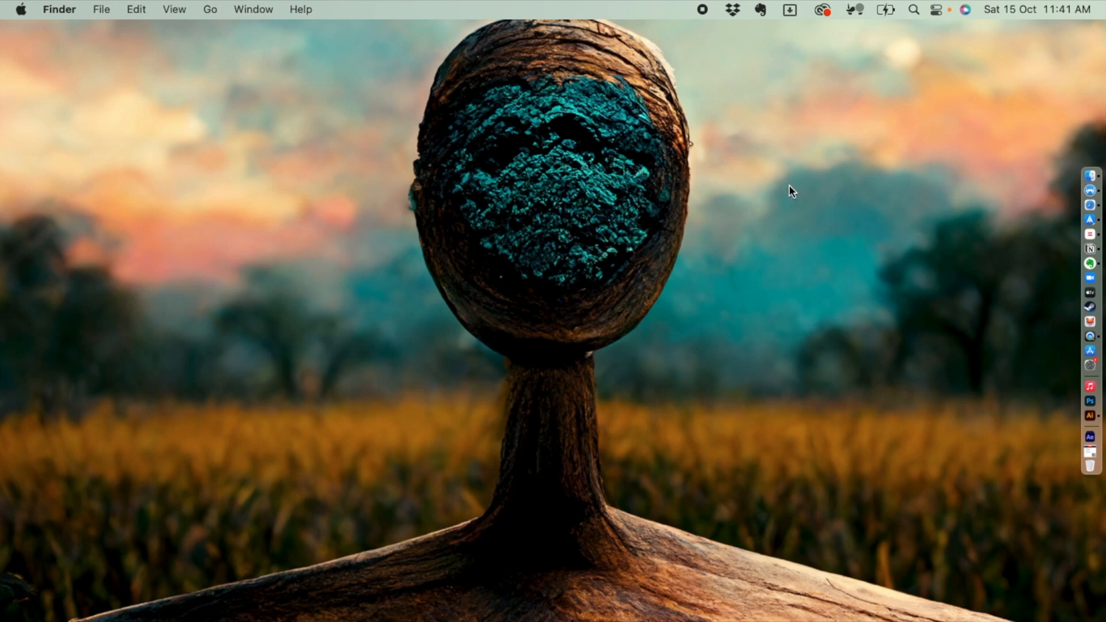
{"action": "left_click", "coordinate": [1090, 205]}
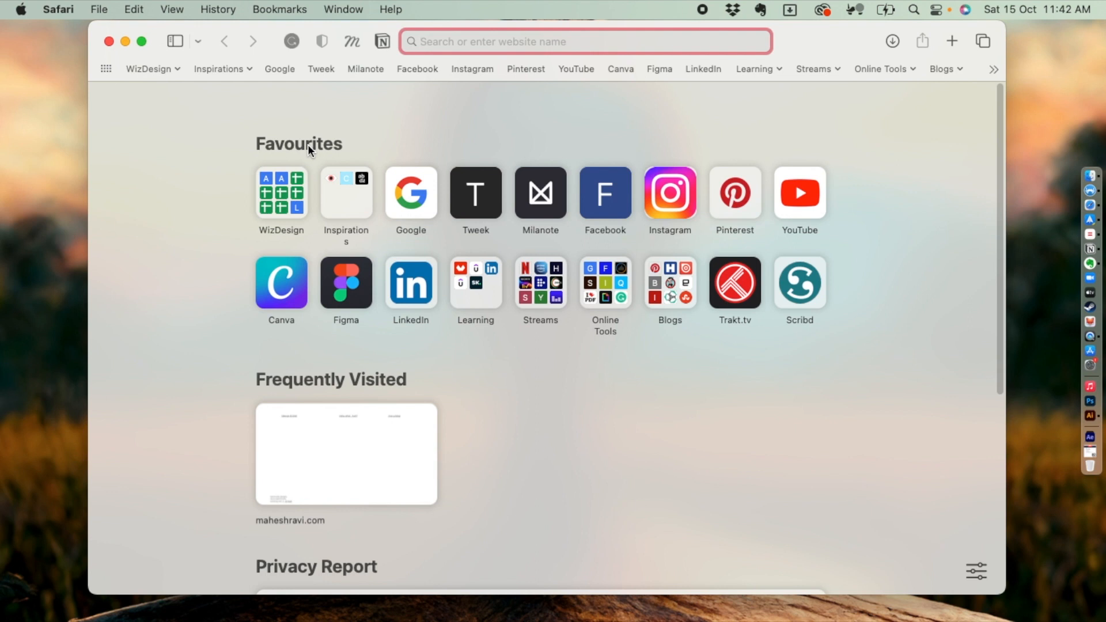
{"action": "type", "text": "uns"}
{"action": "key", "text": "Return"}
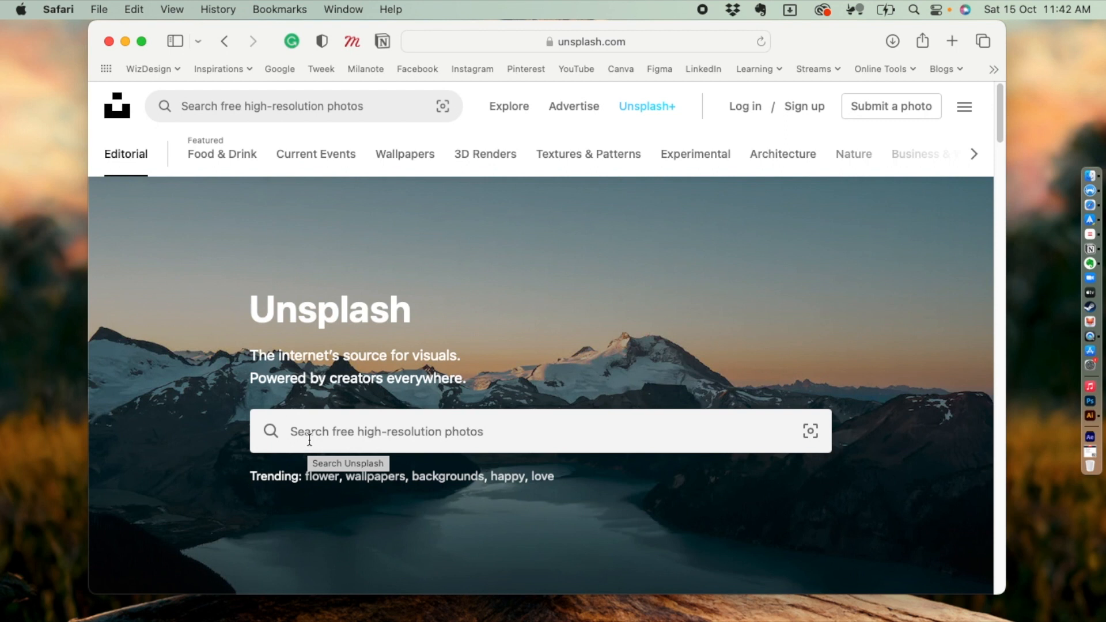
Search Unsplash for "closeup portrait woman" photos.
{"action": "left_click", "coordinate": [309, 440]}
{"action": "type", "text": "closeup ima"}
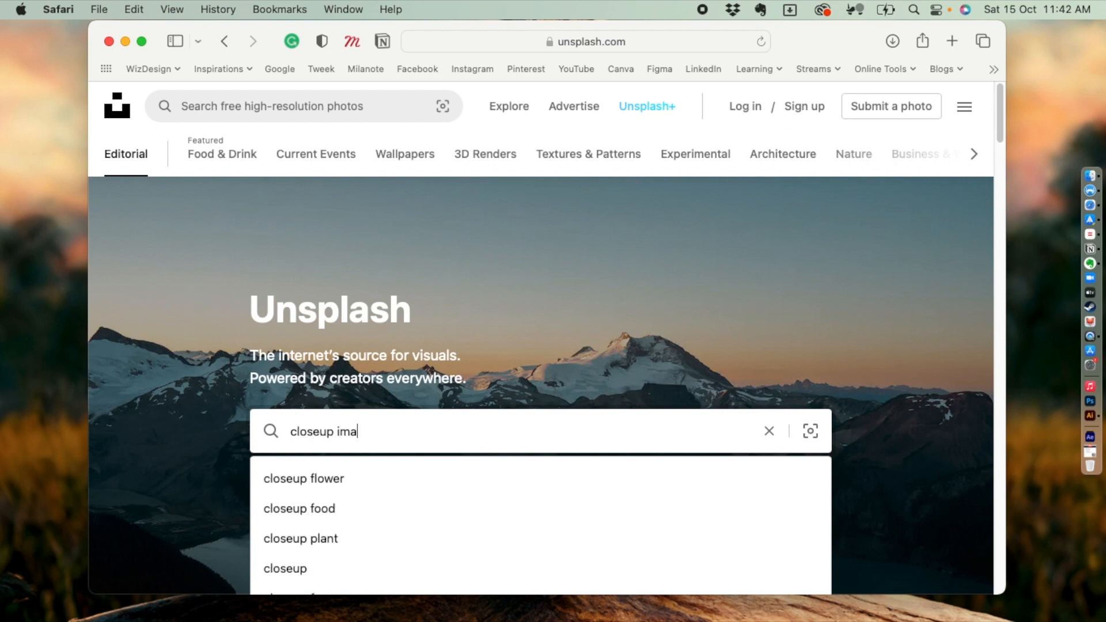
{"action": "type", "text": "ge"}
{"action": "key", "text": "Return"}
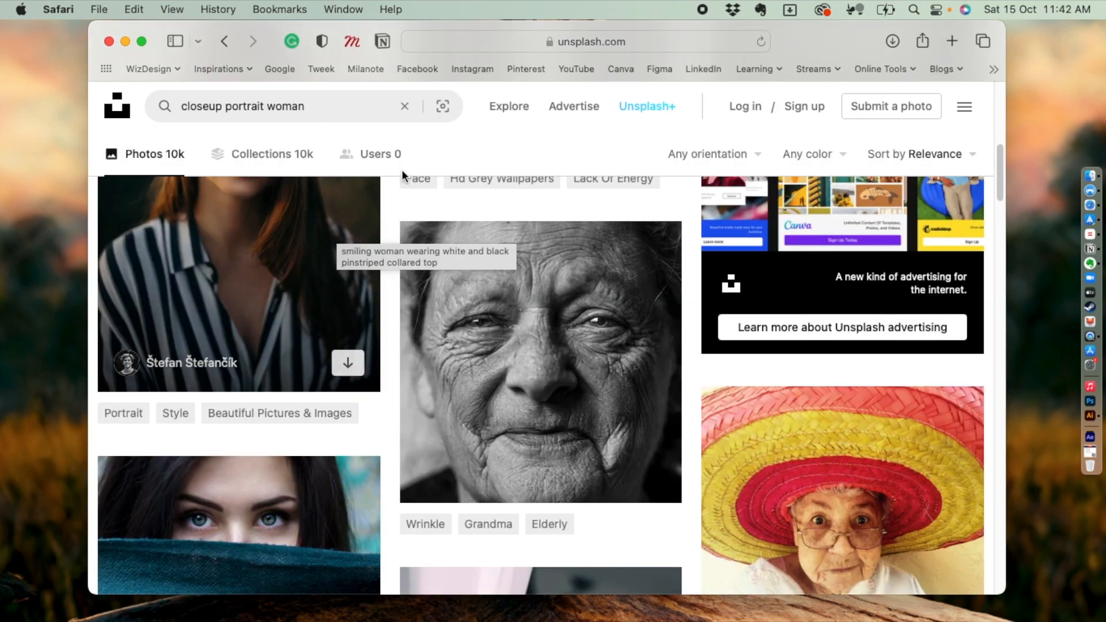
Download the free black-and-white close-up portrait of the wrinkled elderly face, check the downloads list and close the browser window.
{"action": "left_click", "coordinate": [445, 276]}
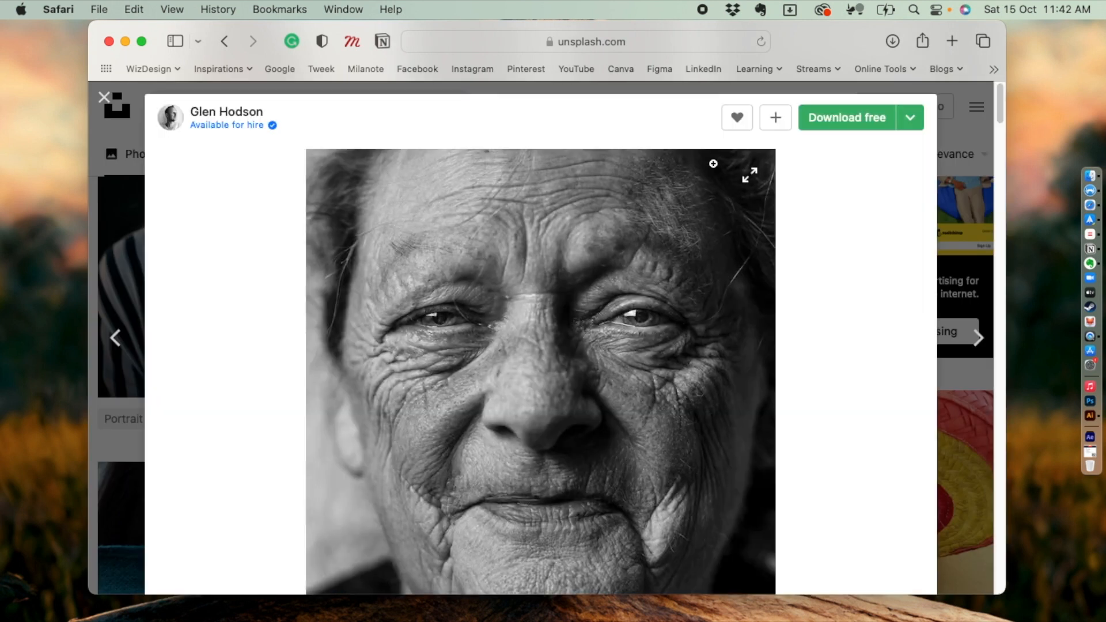
{"action": "left_click", "coordinate": [842, 118]}
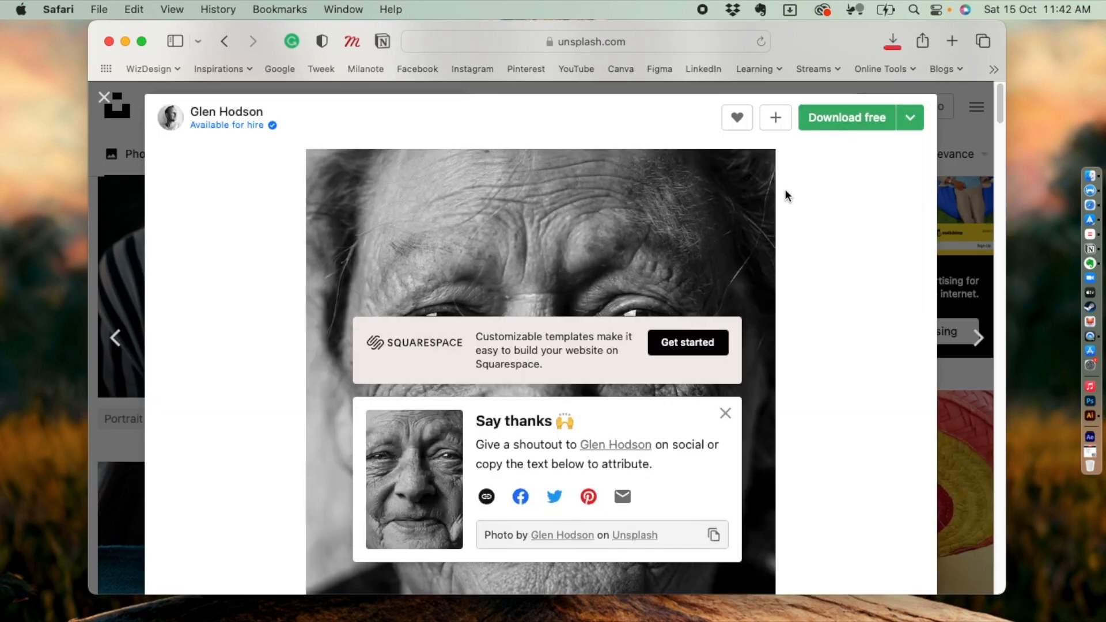
{"action": "left_click", "coordinate": [893, 40]}
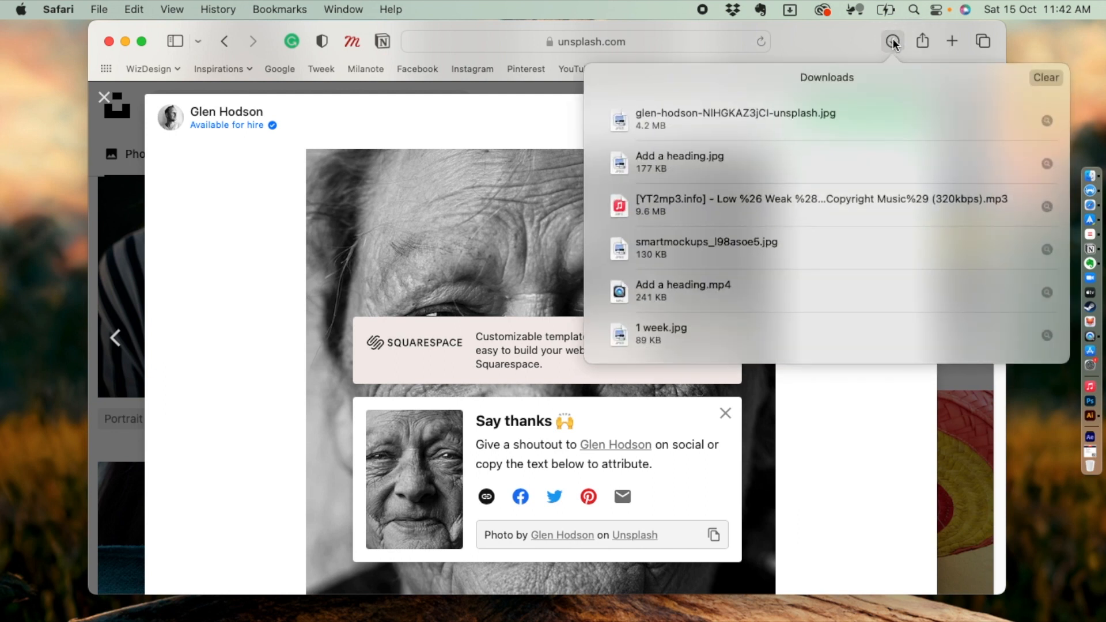
{"action": "left_click_drag", "start_coordinate": [706, 116], "coordinate": [763, 110]}
{"action": "left_click", "coordinate": [762, 42]}
{"action": "left_click_drag", "start_coordinate": [819, 37], "coordinate": [822, 114]}
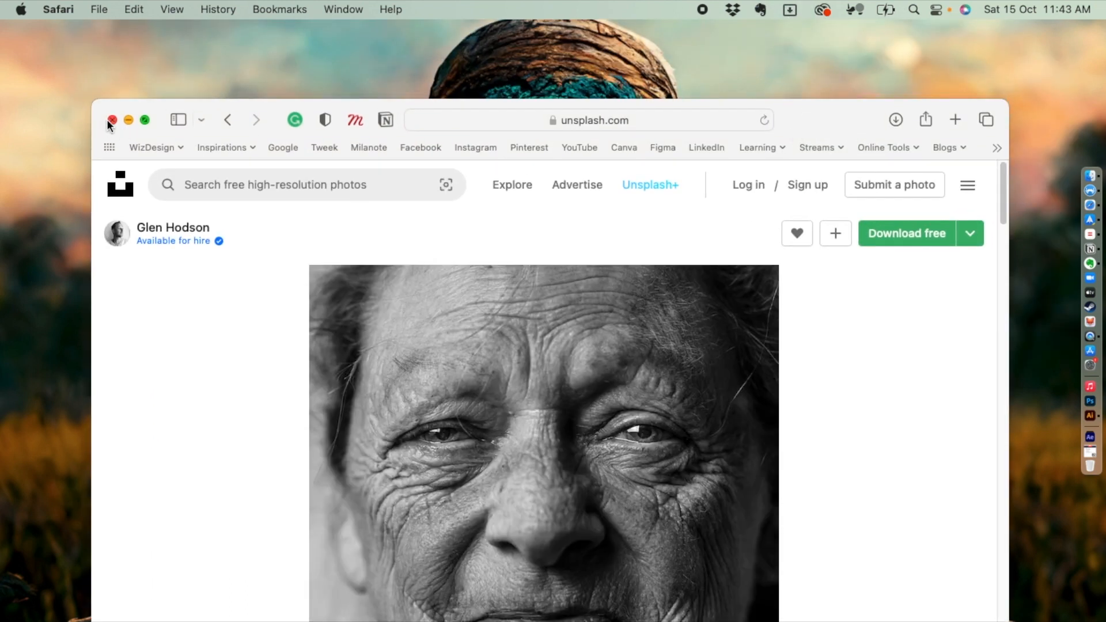
{"action": "left_click", "coordinate": [111, 119]}
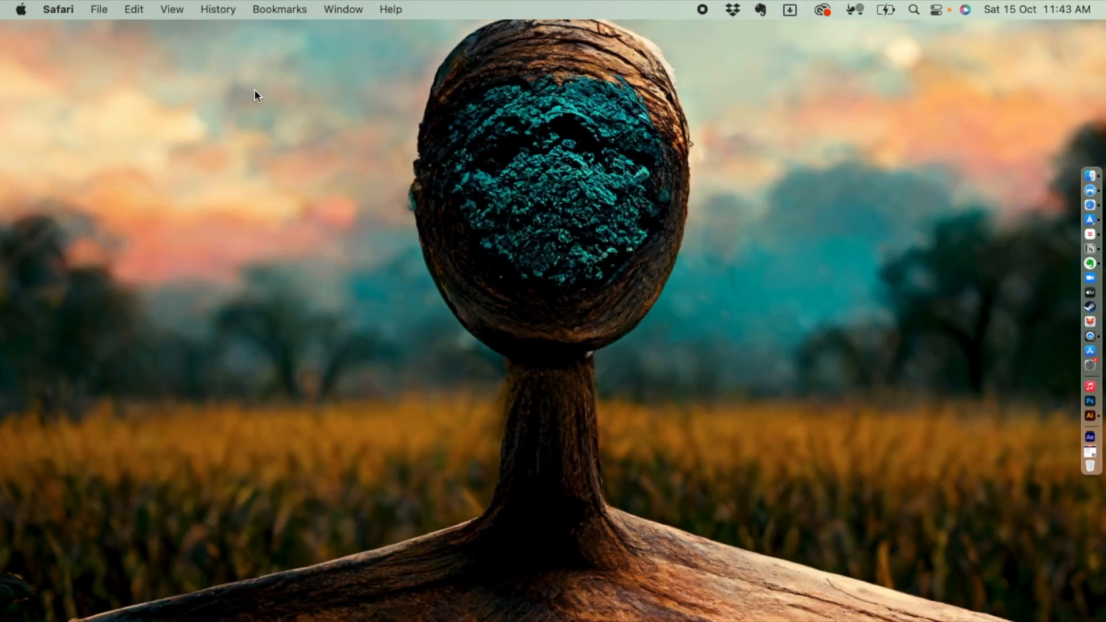
Check the downloaded portrait among the files kept in the Dropzone grid.
{"action": "left_click", "coordinate": [795, 13]}
{"action": "left_click", "coordinate": [795, 13]}
{"action": "left_click", "coordinate": [795, 13]}
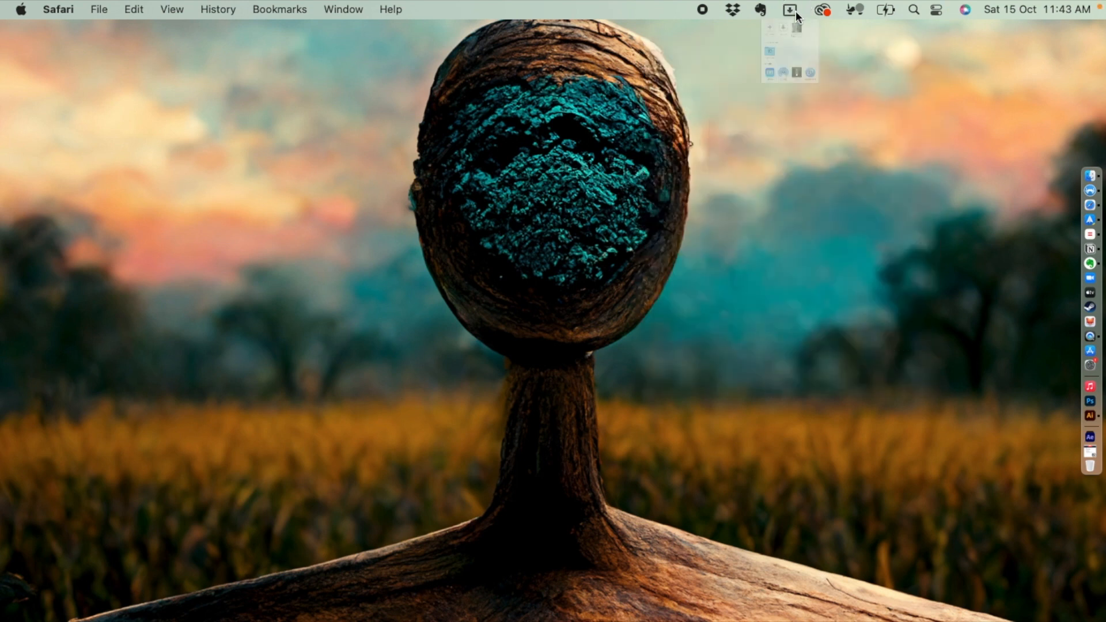
{"action": "left_click", "coordinate": [795, 13]}
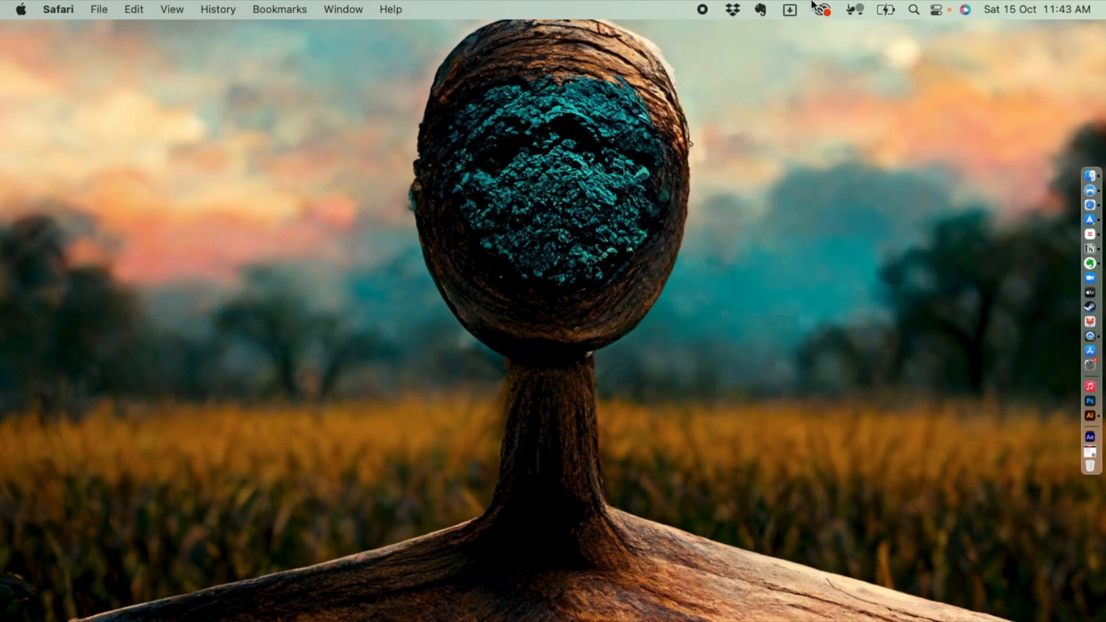
{"action": "left_click", "coordinate": [786, 13]}
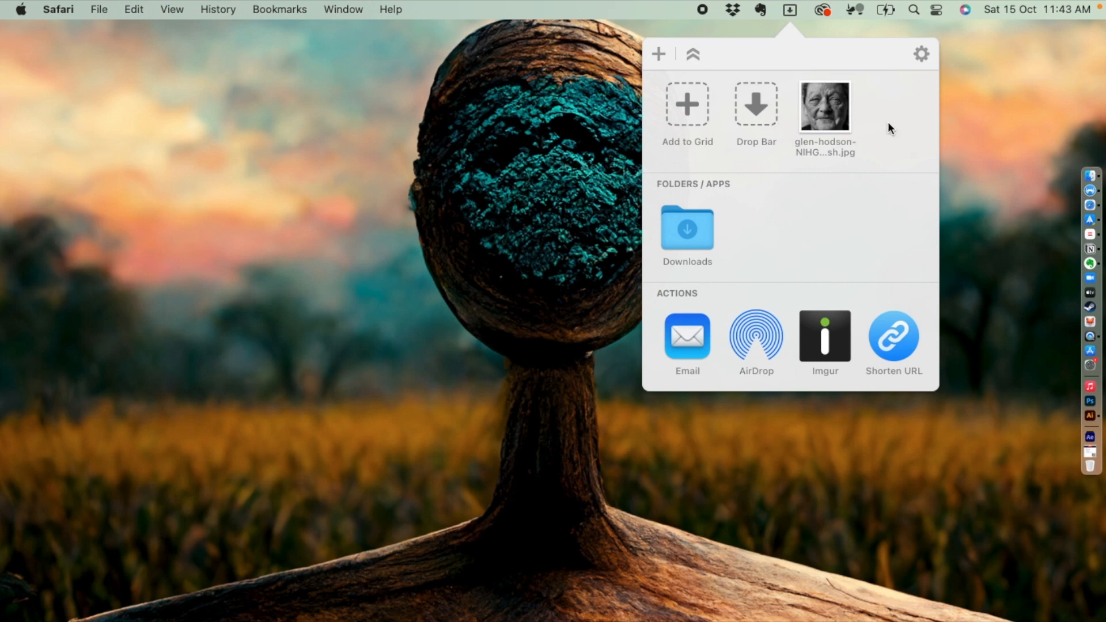
{"action": "left_click", "coordinate": [581, 77]}
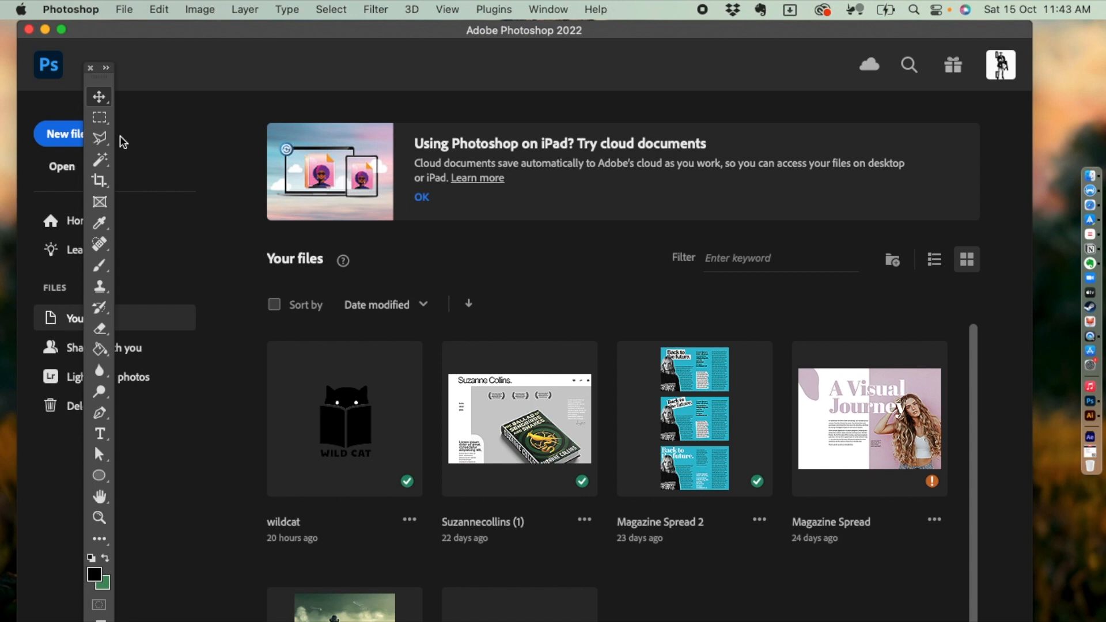
Create a new Photoshop document from the A4 print preset, 210 x 297 mm portrait at 300 ppi in RGB Color.
{"action": "left_click", "coordinate": [56, 140]}
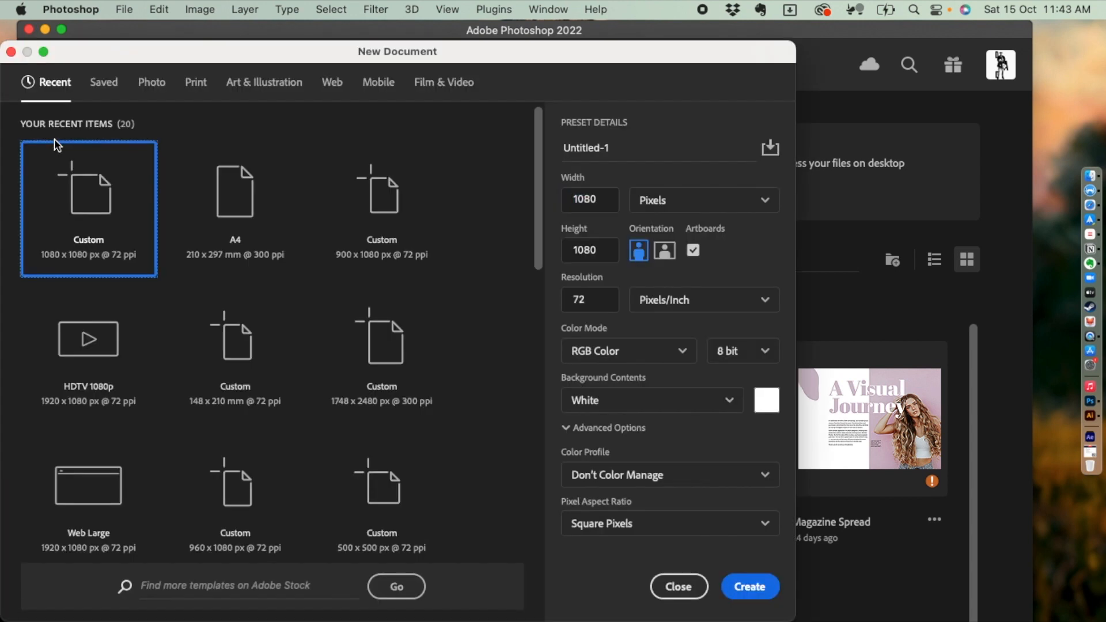
{"action": "left_click", "coordinate": [196, 82]}
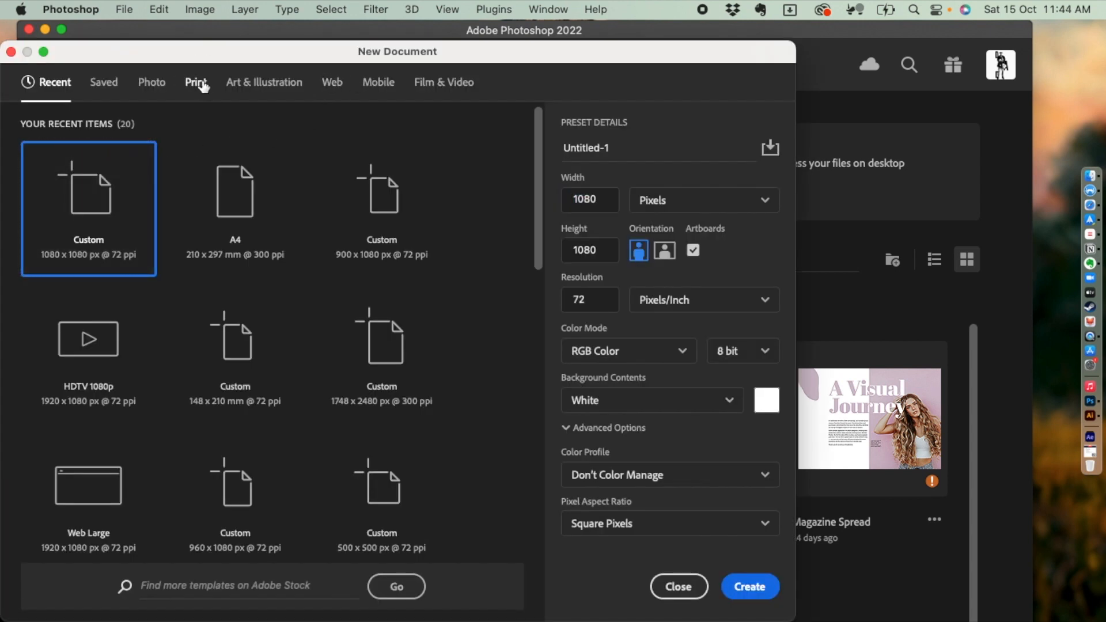
{"action": "left_click", "coordinate": [247, 304]}
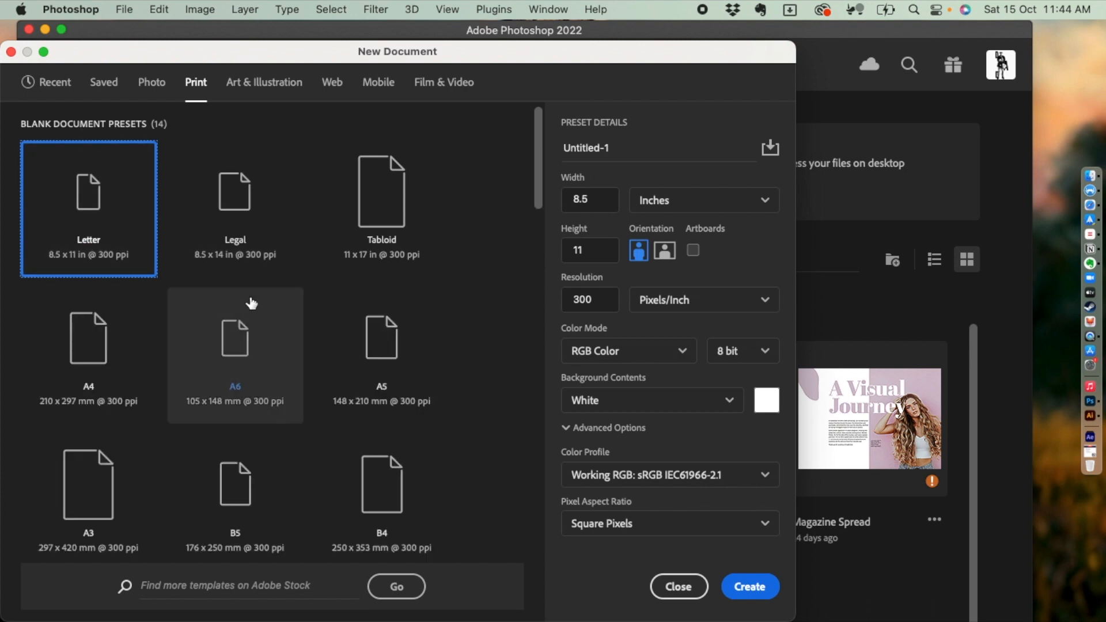
{"action": "left_click", "coordinate": [83, 383]}
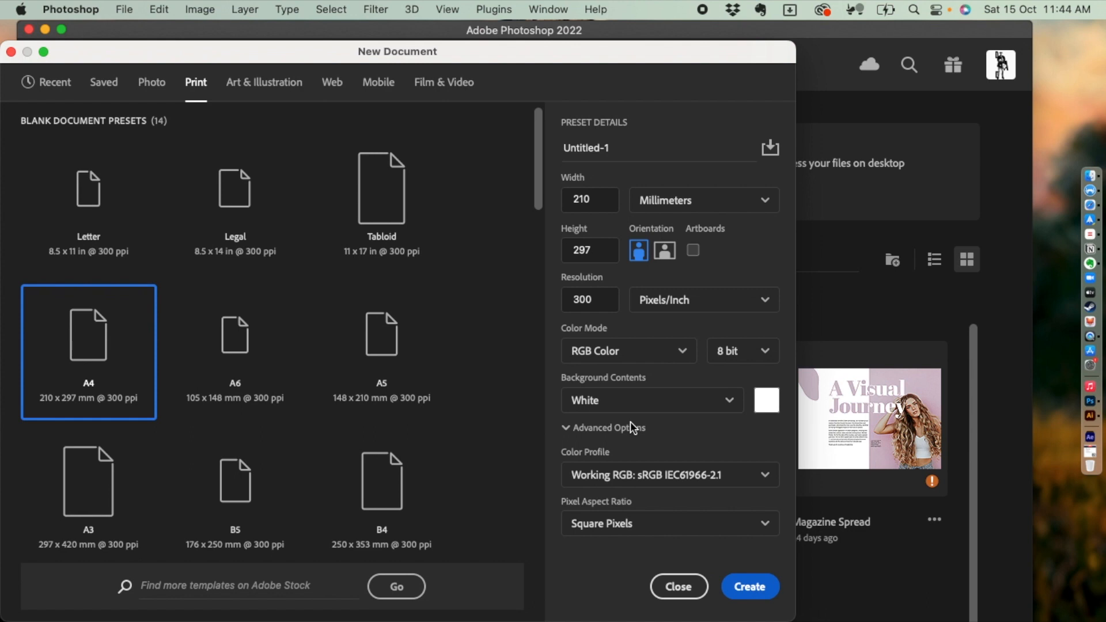
{"action": "key", "text": "Return"}
Arrange the blank A4 document in a compact floating window with the whole page in view.
{"action": "key", "text": "super+minus"}
{"action": "left_click_drag", "start_coordinate": [156, 76], "coordinate": [420, 89]}
{"action": "left_click_drag", "start_coordinate": [497, 474], "coordinate": [748, 546]}
{"action": "left_click", "coordinate": [145, 8]}
{"action": "mouse_move", "coordinate": [128, 21]}
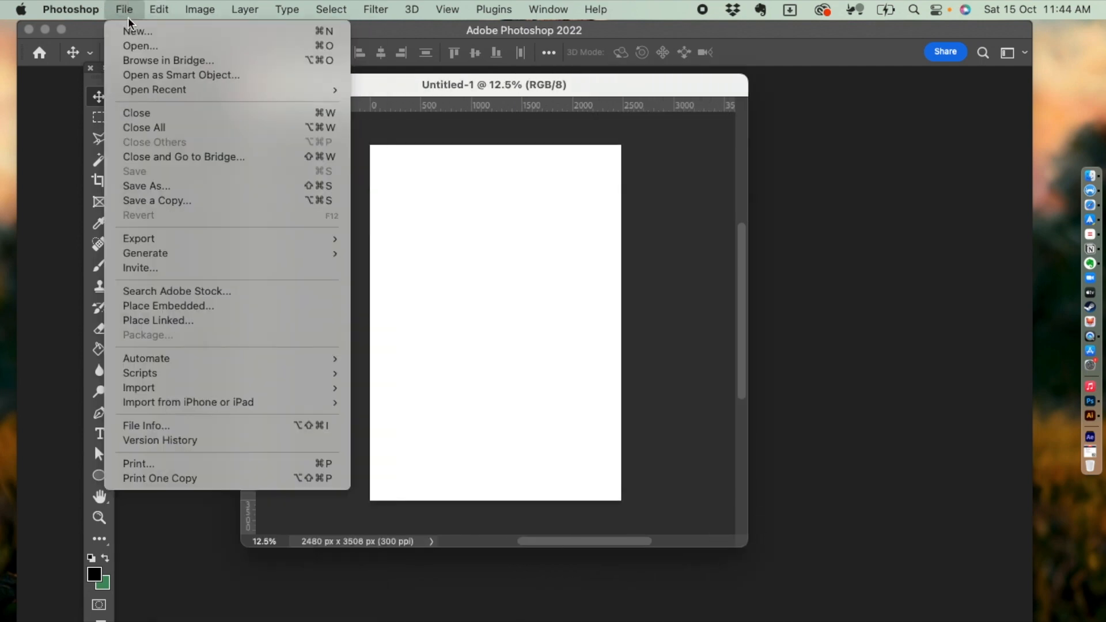
{"action": "left_click", "coordinate": [576, 372]}
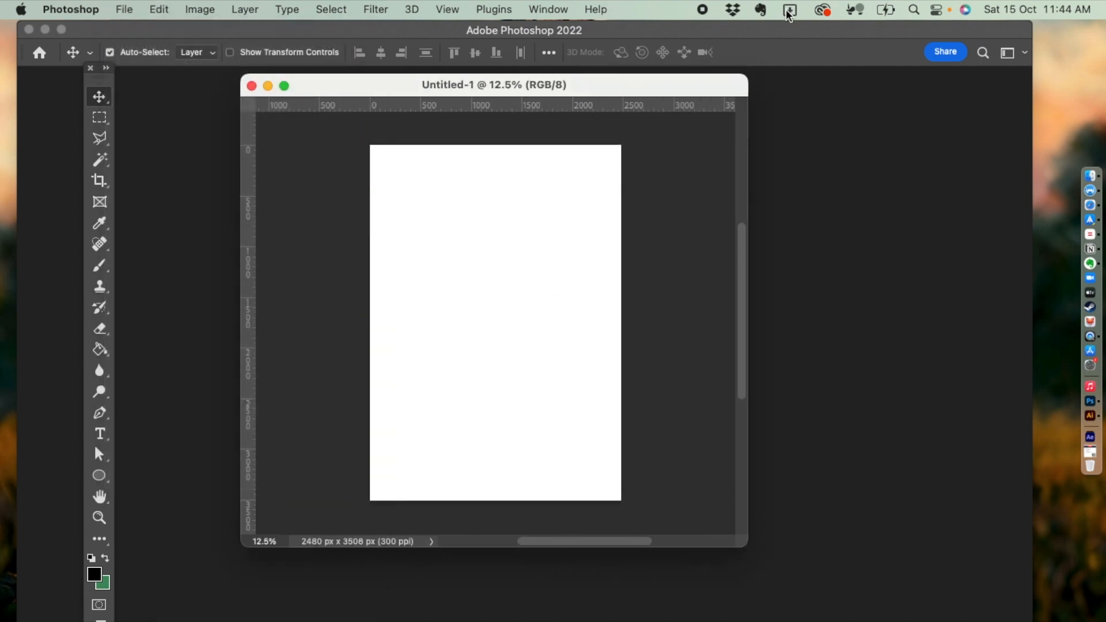
Place the downloaded portrait from Dropzone on the page, scale it to about 19.72% and position the face to fill the whole canvas.
{"action": "left_click", "coordinate": [789, 10]}
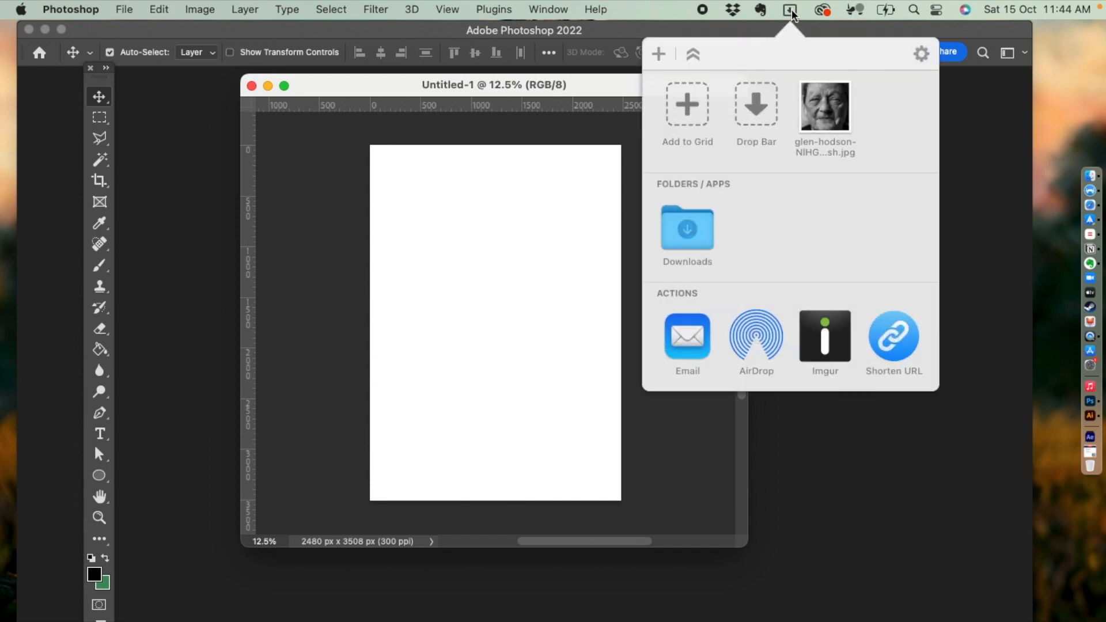
{"action": "left_click_drag", "start_coordinate": [823, 121], "coordinate": [489, 289]}
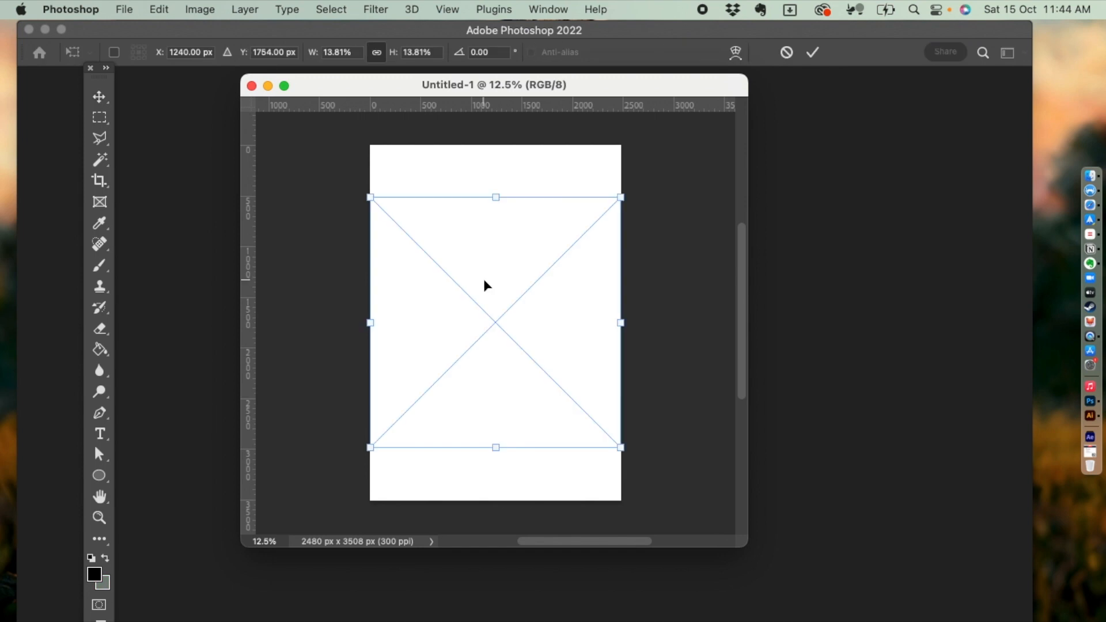
{"action": "left_click_drag", "start_coordinate": [447, 230], "coordinate": [448, 178]}
{"action": "left_click_drag", "start_coordinate": [621, 396], "coordinate": [660, 507]}
{"action": "left_click_drag", "start_coordinate": [513, 259], "coordinate": [451, 262]}
{"action": "scroll", "coordinate": [680, 217], "scroll_direction": "down", "scroll_amount": 2}
{"action": "scroll", "coordinate": [683, 215], "scroll_direction": "up", "scroll_amount": 5}
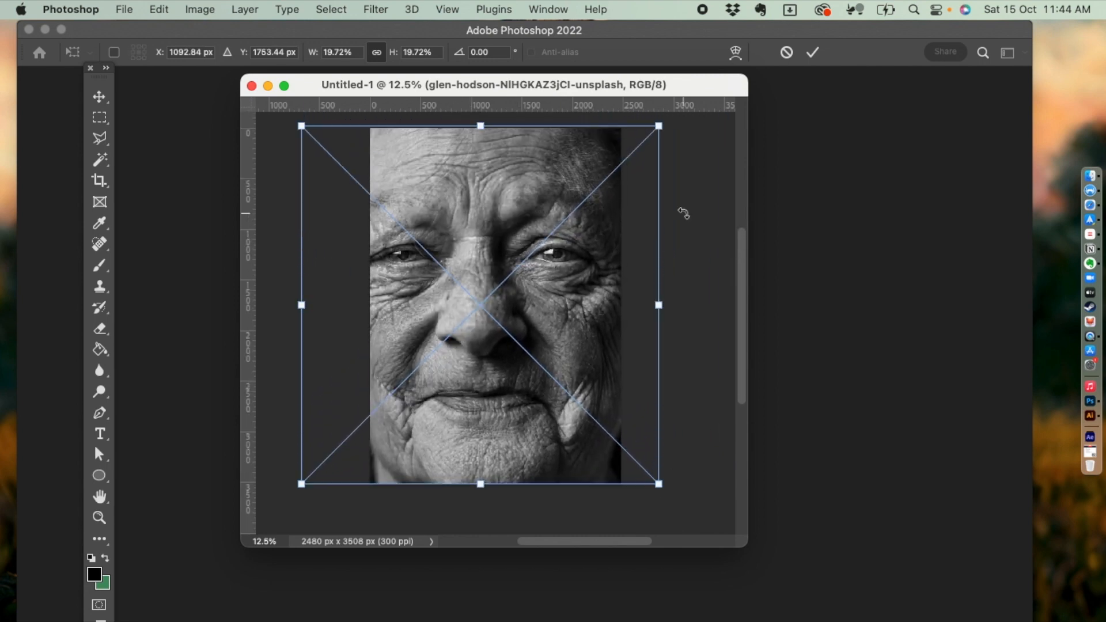
{"action": "left_click_drag", "start_coordinate": [531, 220], "coordinate": [524, 222]}
{"action": "key", "text": "Return"}
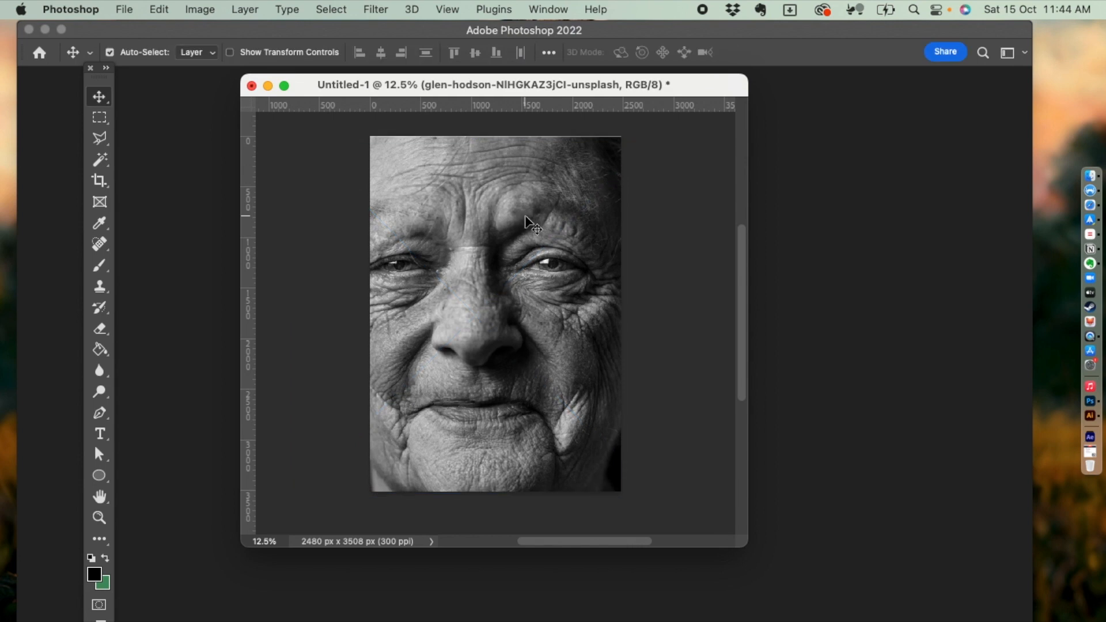
{"action": "left_click_drag", "start_coordinate": [517, 289], "coordinate": [514, 287]}
Enlarge the document window and show the Layers panel beside it.
{"action": "left_click_drag", "start_coordinate": [741, 536], "coordinate": [913, 577]}
{"action": "left_click_drag", "start_coordinate": [556, 95], "coordinate": [461, 103]}
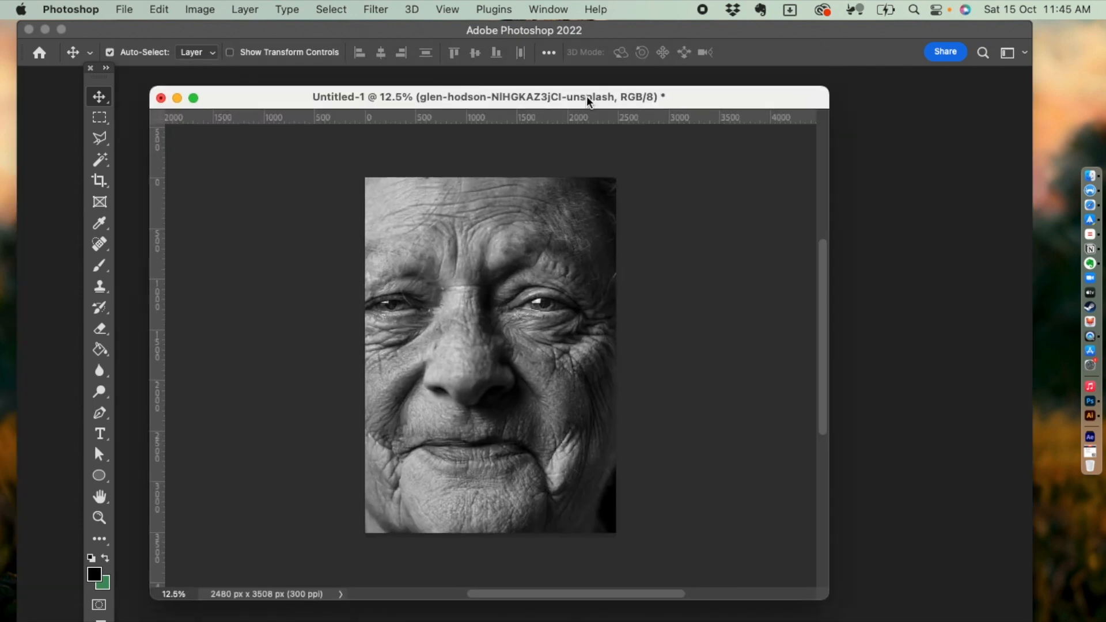
{"action": "left_click_drag", "start_coordinate": [588, 99], "coordinate": [581, 99]}
{"action": "left_click", "coordinate": [547, 10]}
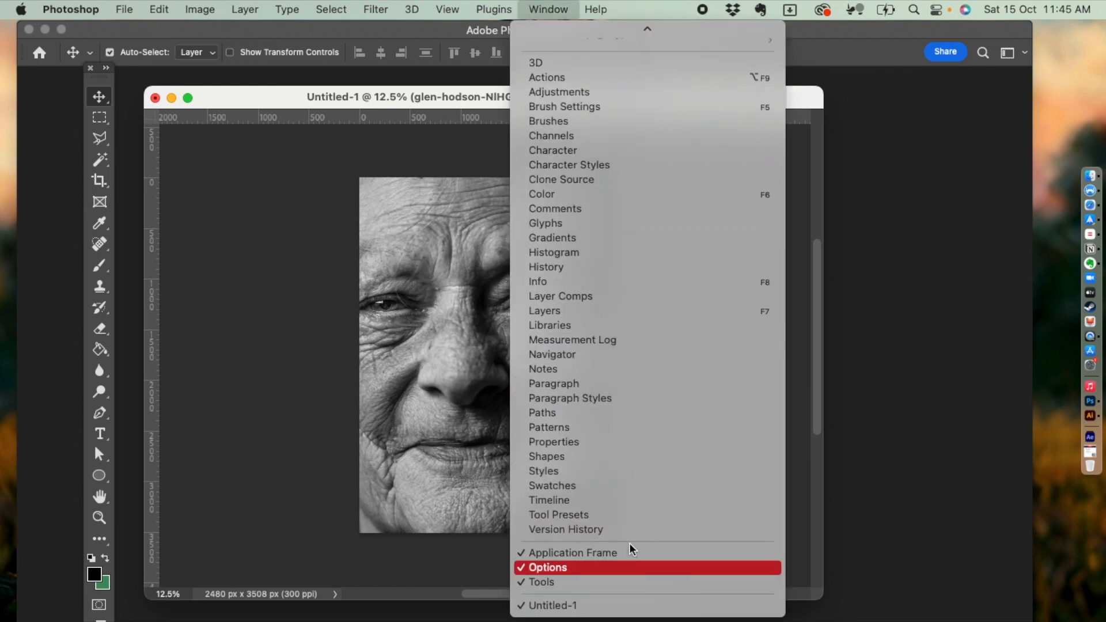
{"action": "left_click", "coordinate": [574, 311]}
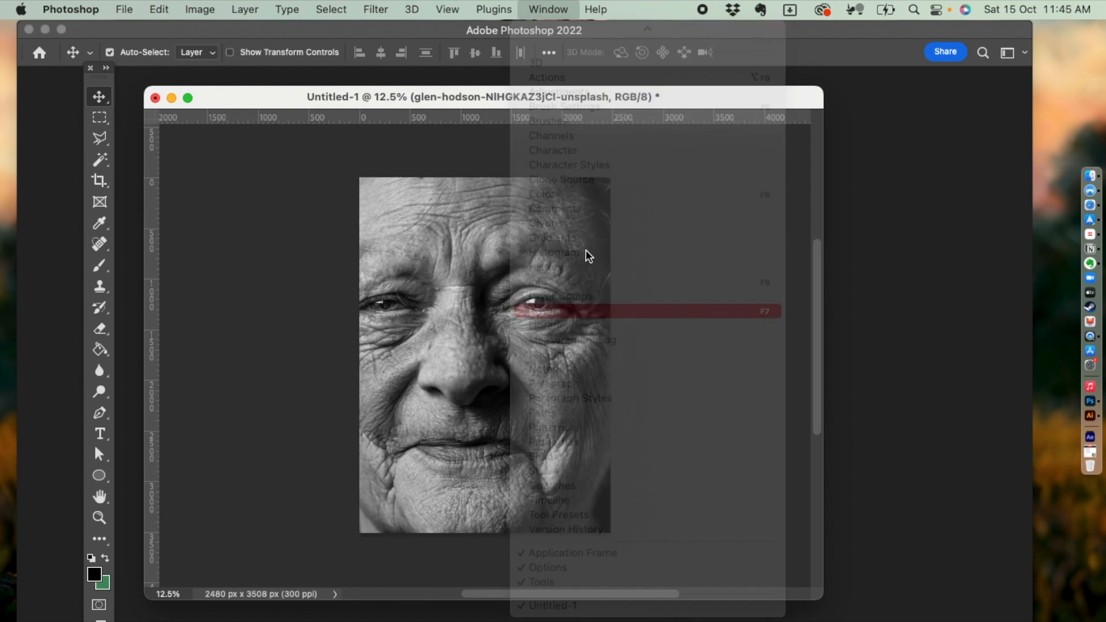
{"action": "left_click_drag", "start_coordinate": [693, 98], "coordinate": [892, 115]}
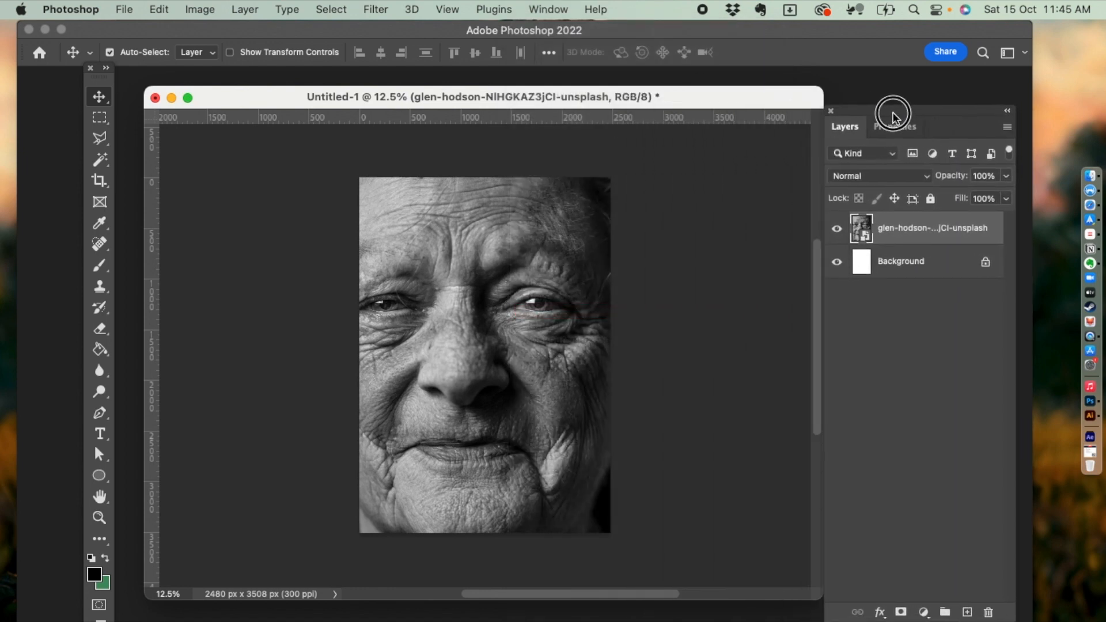
Rasterize the placed portrait layer and rename it "photo".
{"action": "left_click", "coordinate": [898, 232]}
{"action": "right_click", "coordinate": [899, 232]}
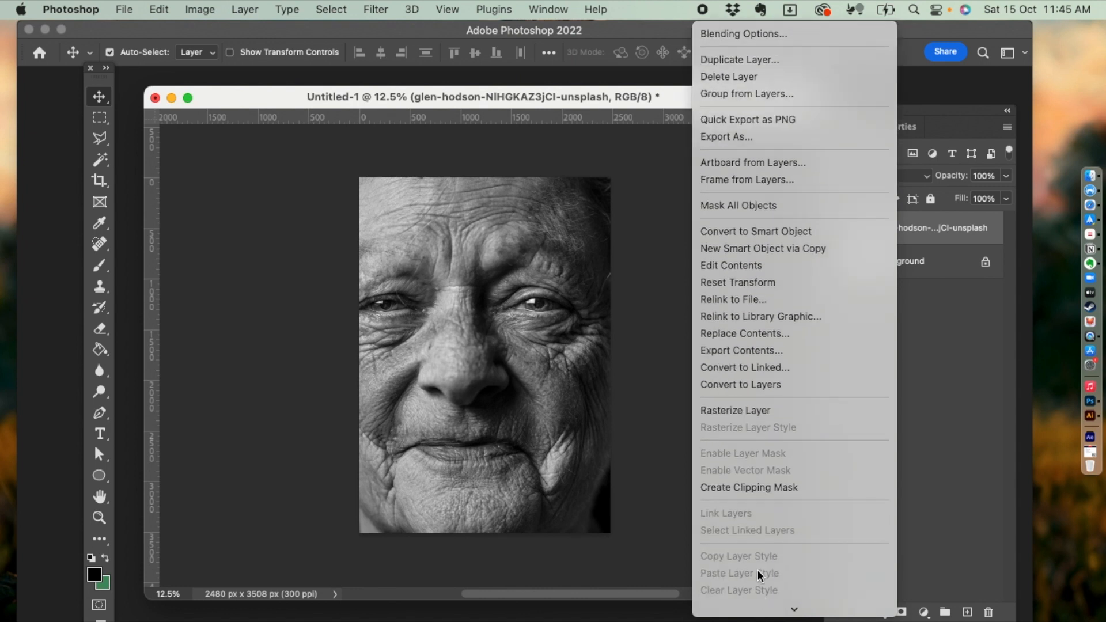
{"action": "left_click", "coordinate": [736, 410]}
{"action": "type", "text": "p"}
{"action": "key", "text": "Return"}
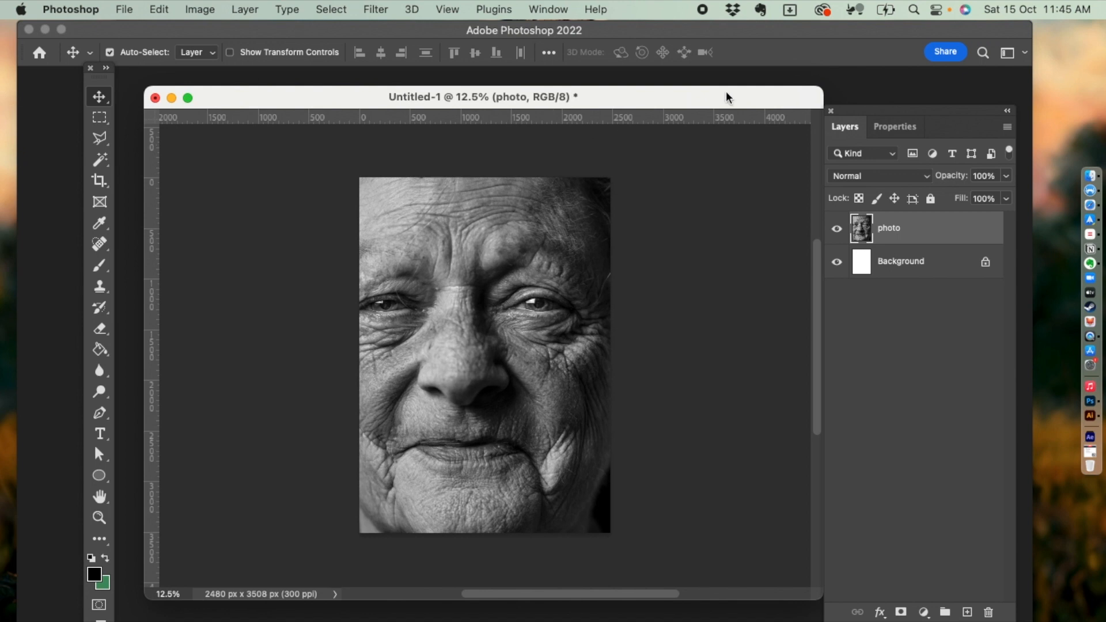
Switch to Safari and search Google for "plastic wrap textures".
{"action": "left_click", "coordinate": [1102, 200]}
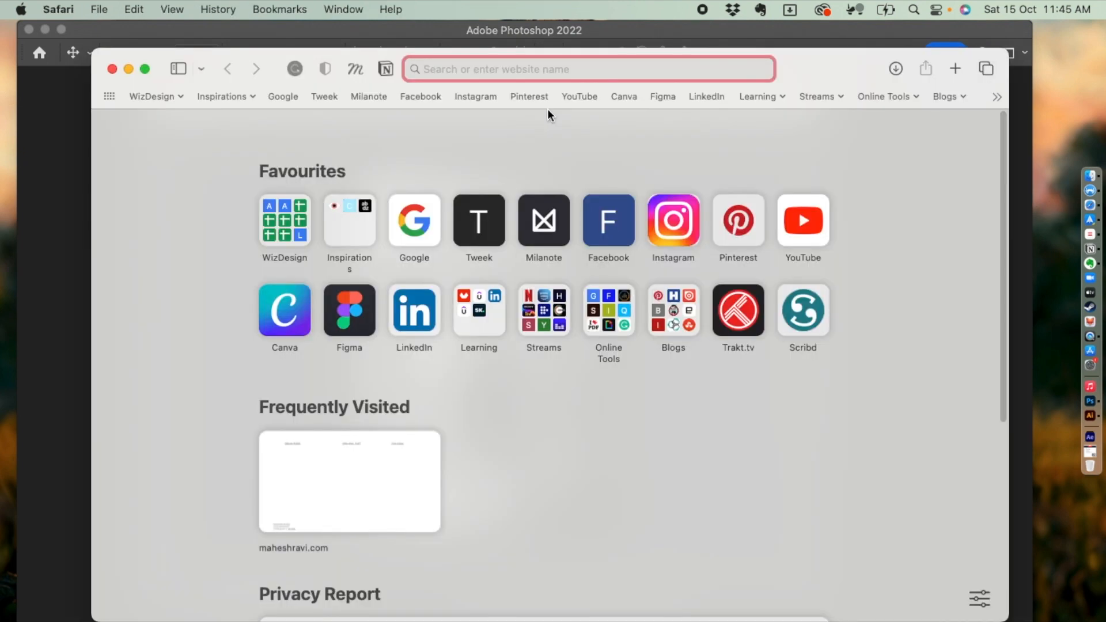
{"action": "type", "text": "plas"}
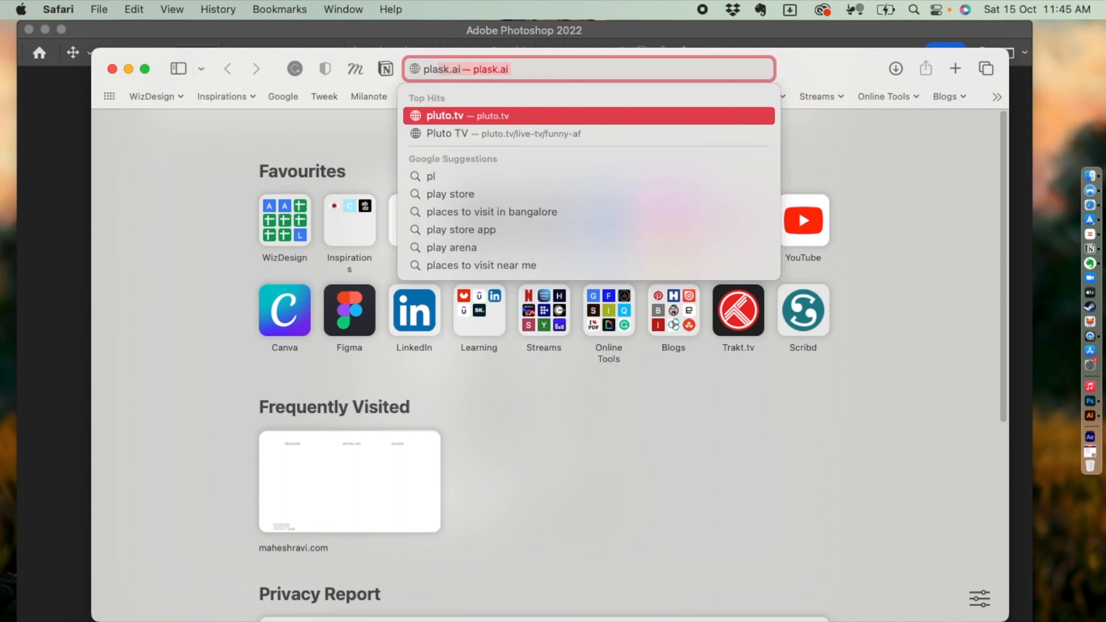
{"action": "type", "text": "tic wrap textures"}
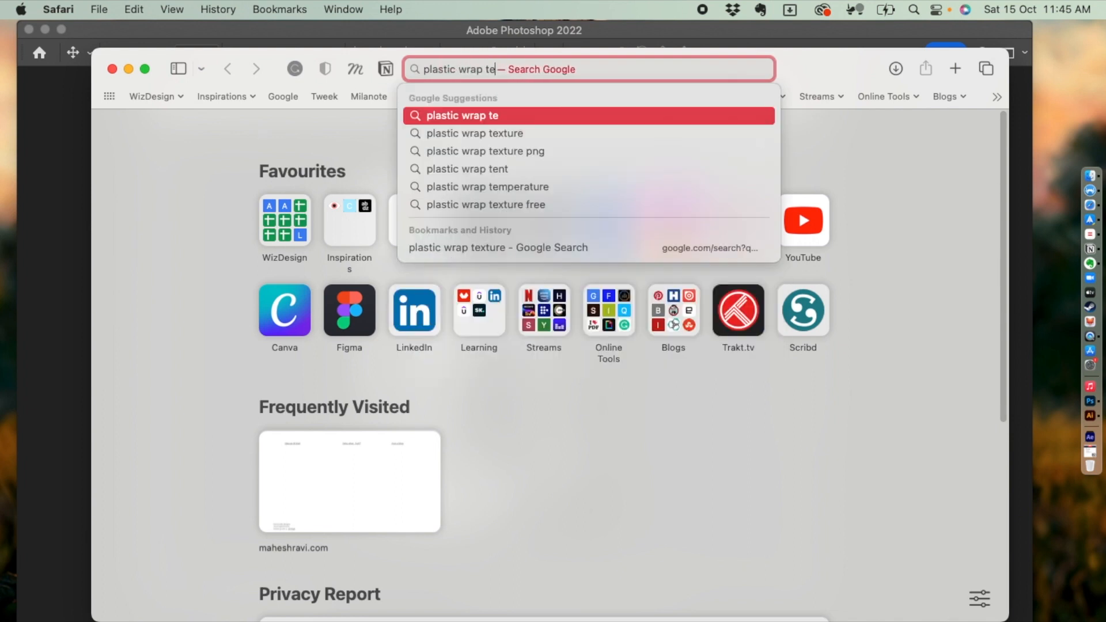
{"action": "key", "text": "Return"}
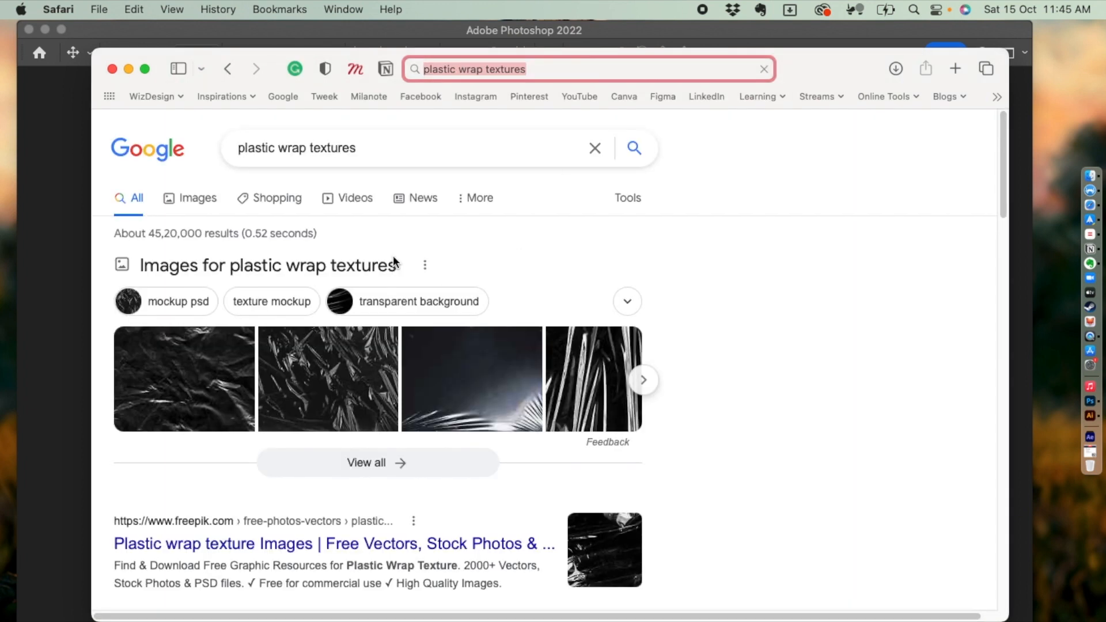
Browse the Google image results for plastic wrap textures and preview several Freepik and Unblast candidates.
{"action": "left_click", "coordinate": [207, 199]}
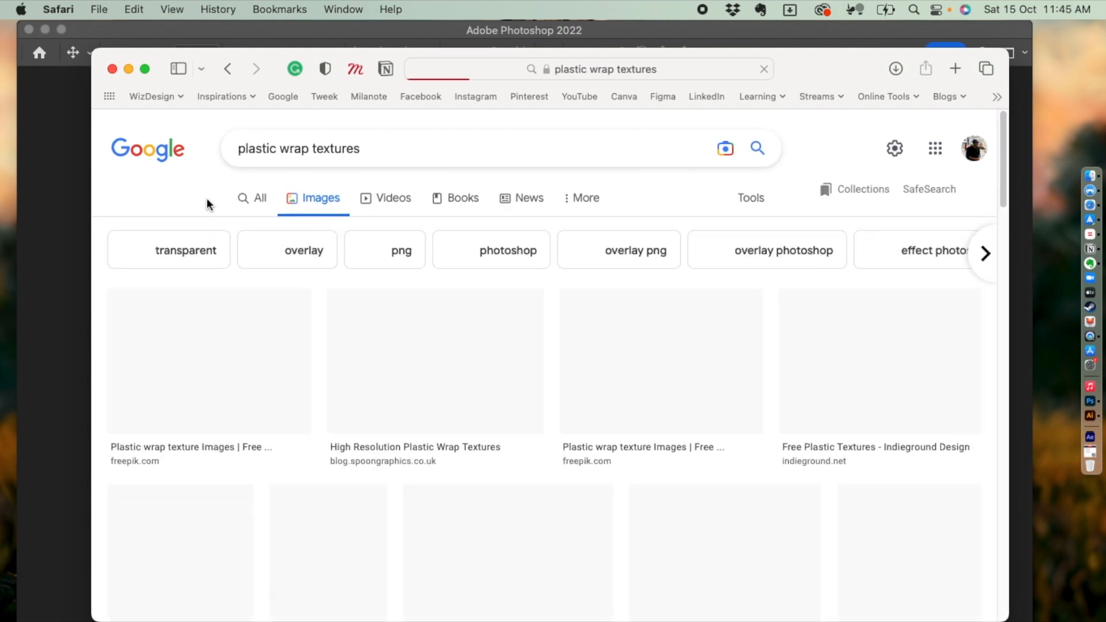
{"action": "scroll", "coordinate": [334, 263], "scroll_direction": "down", "scroll_amount": 5}
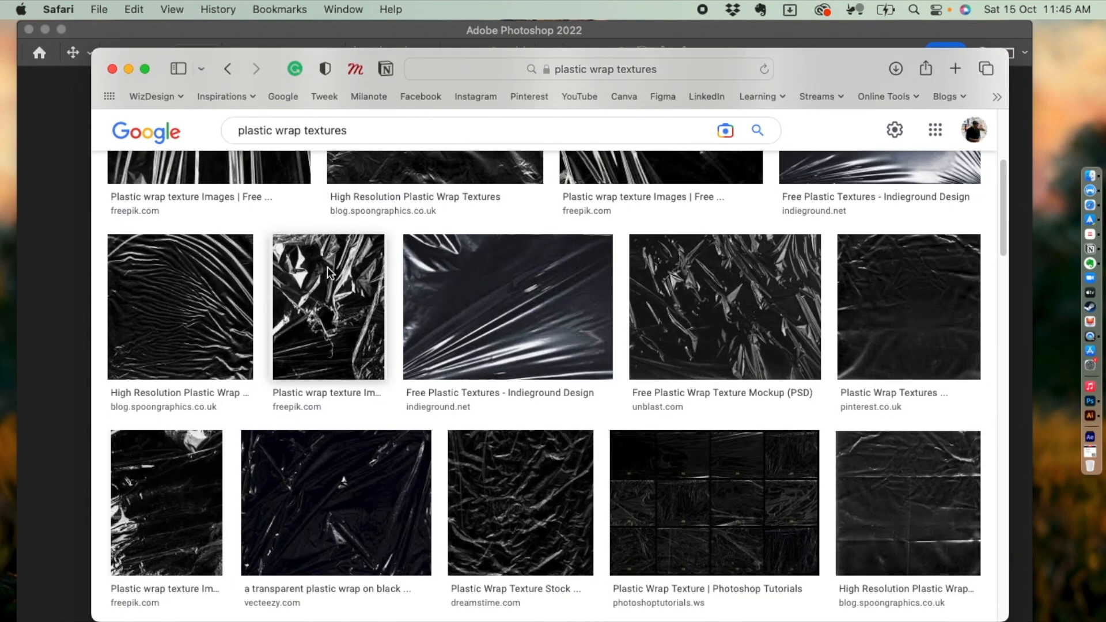
{"action": "left_click", "coordinate": [333, 267]}
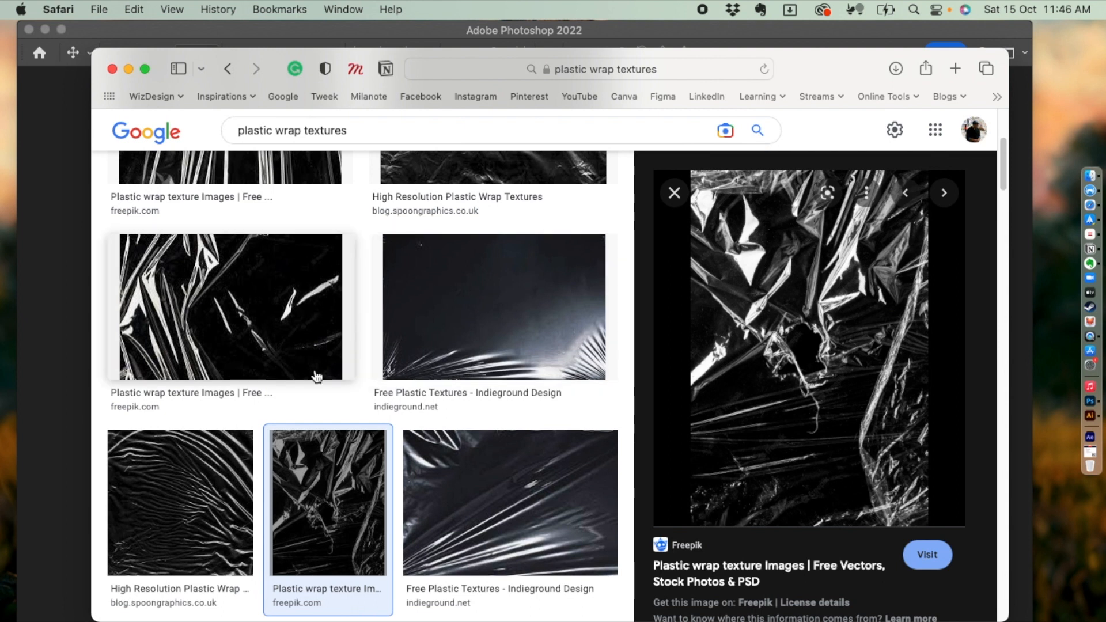
{"action": "left_click", "coordinate": [345, 430]}
{"action": "left_click", "coordinate": [715, 316]}
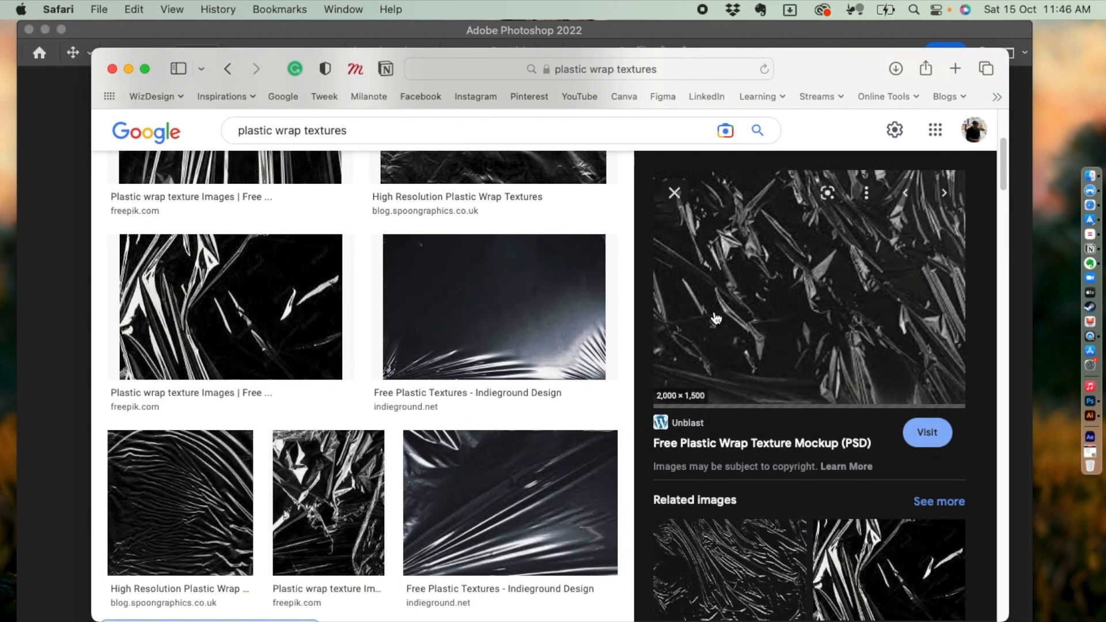
{"action": "scroll", "coordinate": [460, 346], "scroll_direction": "down", "scroll_amount": 5}
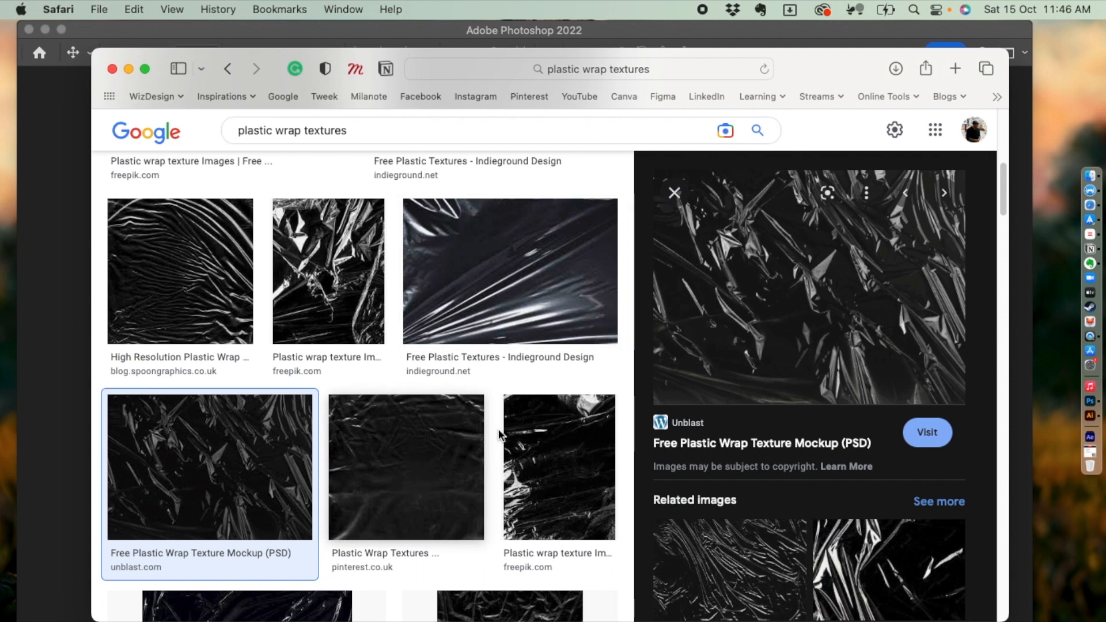
{"action": "left_click", "coordinate": [509, 442]}
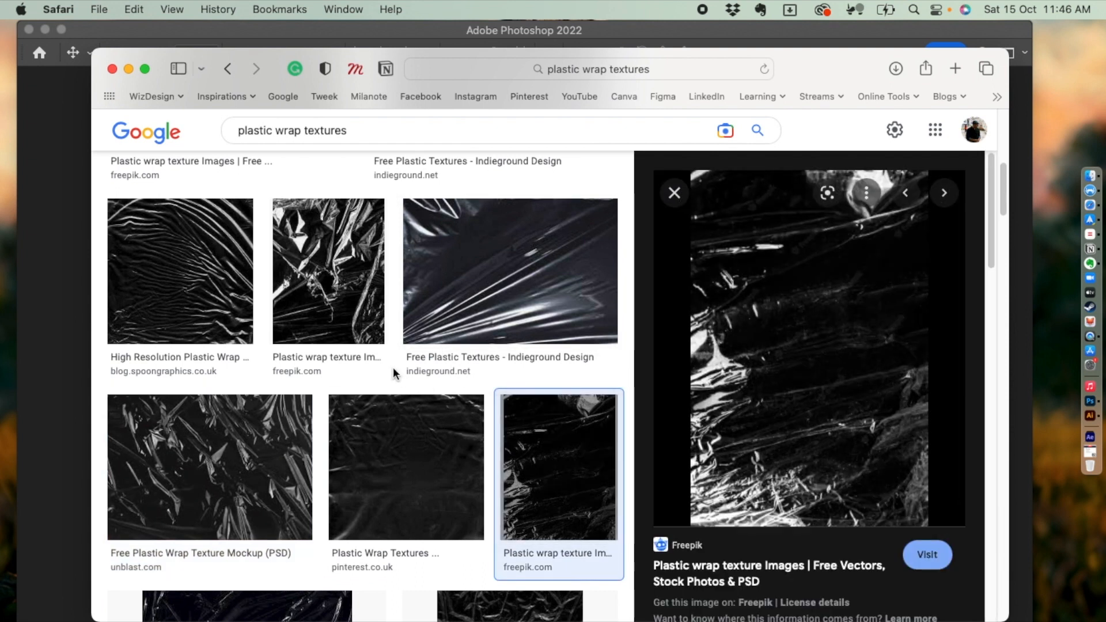
Pick the high-resolution plastic wrap texture from blog.spoongraphics.co.uk, save it to the desktop as 6.jpg, and return to Photoshop.
{"action": "scroll", "coordinate": [393, 367], "scroll_direction": "down", "scroll_amount": 7}
{"action": "left_click", "coordinate": [514, 424]}
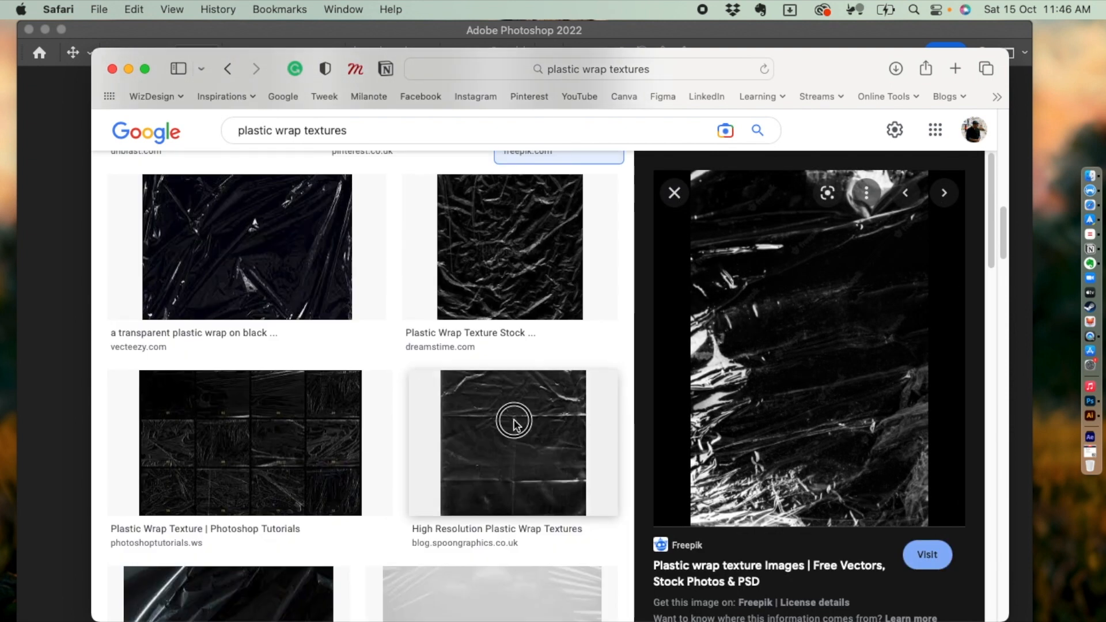
{"action": "left_click_drag", "start_coordinate": [792, 255], "coordinate": [1055, 107]}
{"action": "left_click_drag", "start_coordinate": [841, 76], "coordinate": [896, 359]}
{"action": "left_click", "coordinate": [165, 348]}
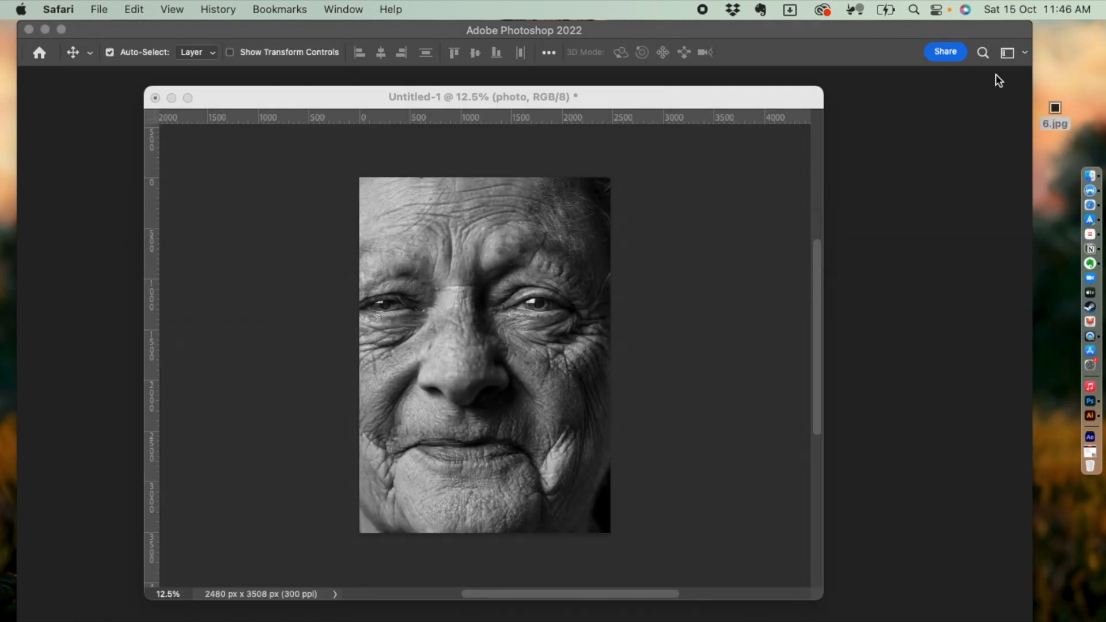
Place 6.jpg over the portrait, scale it down to a smaller square, and align it with the page's upper edge over the right eye.
{"action": "left_click_drag", "start_coordinate": [1058, 109], "coordinate": [528, 260]}
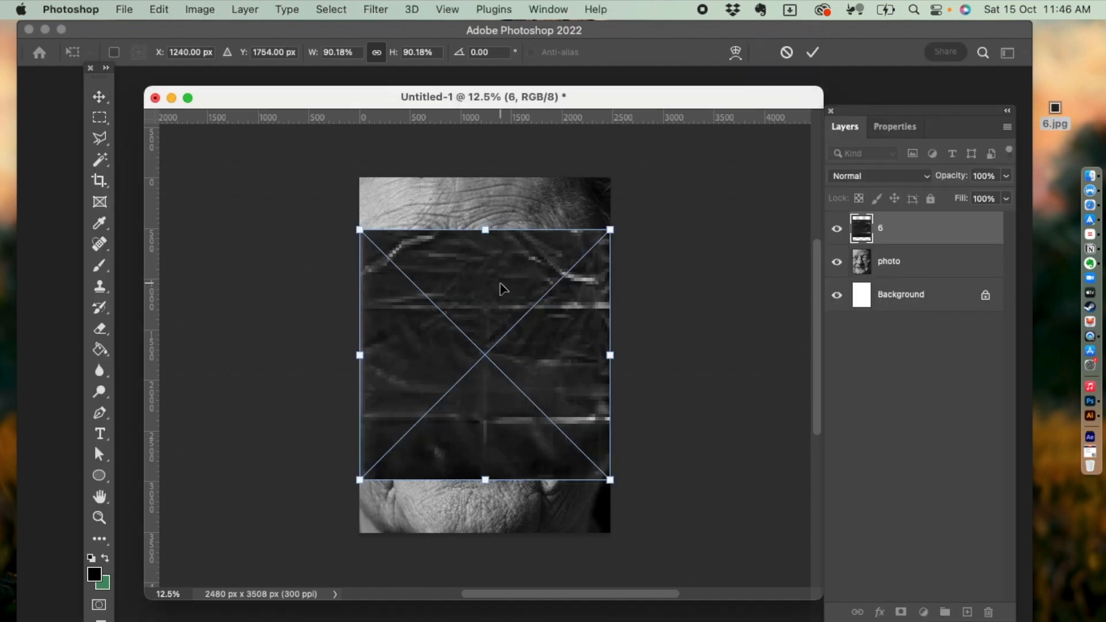
{"action": "key", "text": "Return"}
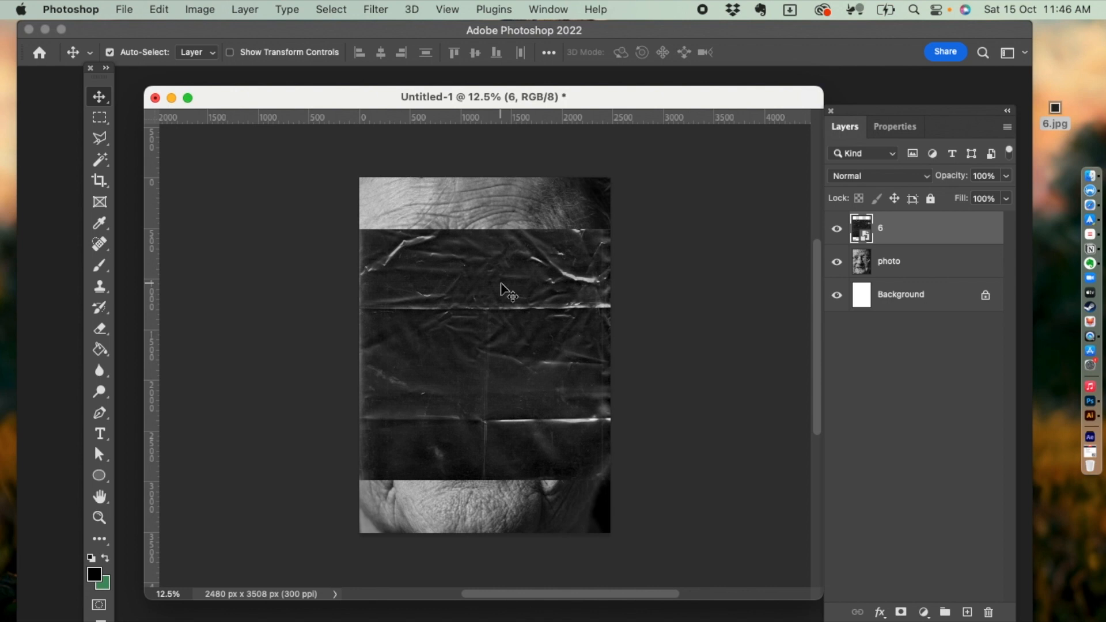
{"action": "key", "text": "super+t"}
{"action": "left_click_drag", "start_coordinate": [608, 229], "coordinate": [512, 325]}
{"action": "left_click_drag", "start_coordinate": [447, 354], "coordinate": [443, 330]}
{"action": "key", "text": "Return"}
{"action": "left_click_drag", "start_coordinate": [504, 267], "coordinate": [506, 251]}
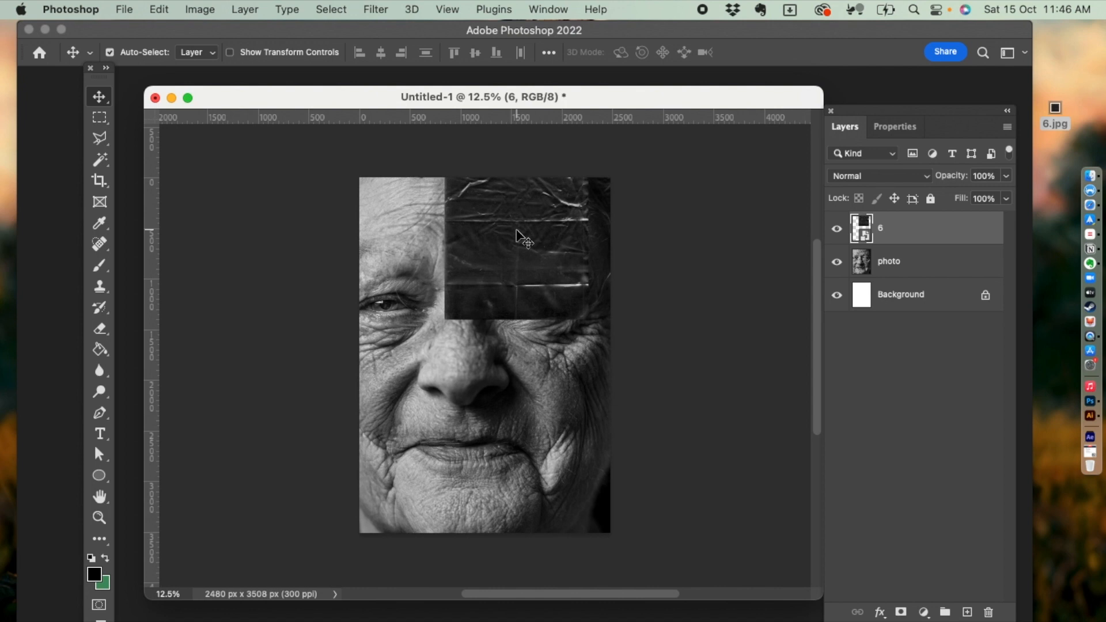
Duplicate the texture square twice down the page to form a full-height strip, and rasterize all three texture layers.
{"action": "left_click_drag", "start_coordinate": [520, 235], "coordinate": [520, 478]}
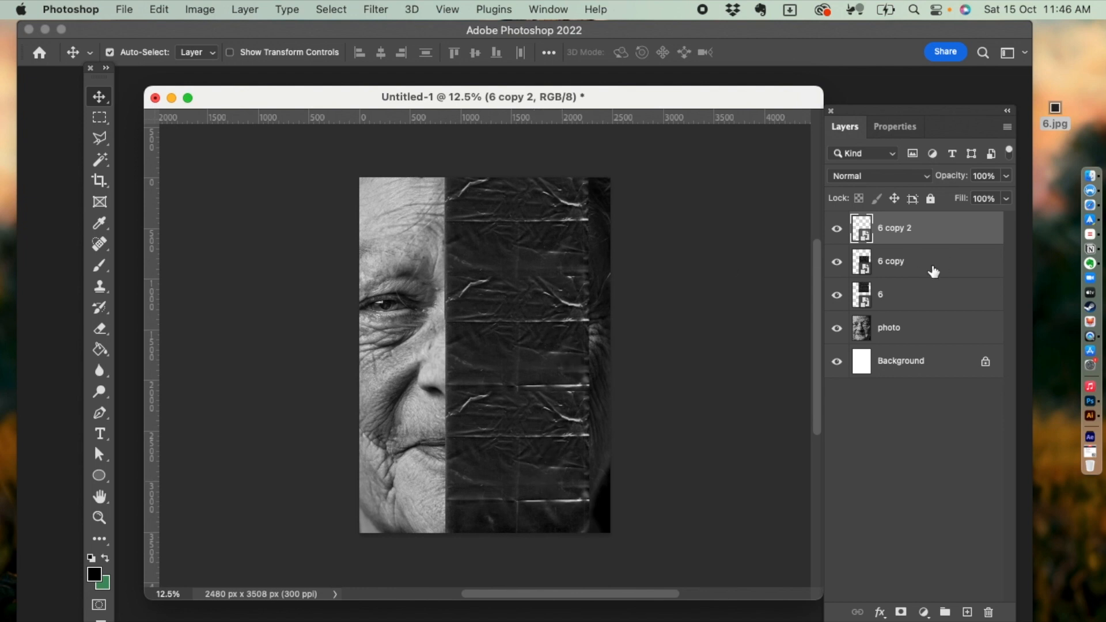
{"action": "left_click", "coordinate": [920, 291], "text": "shift"}
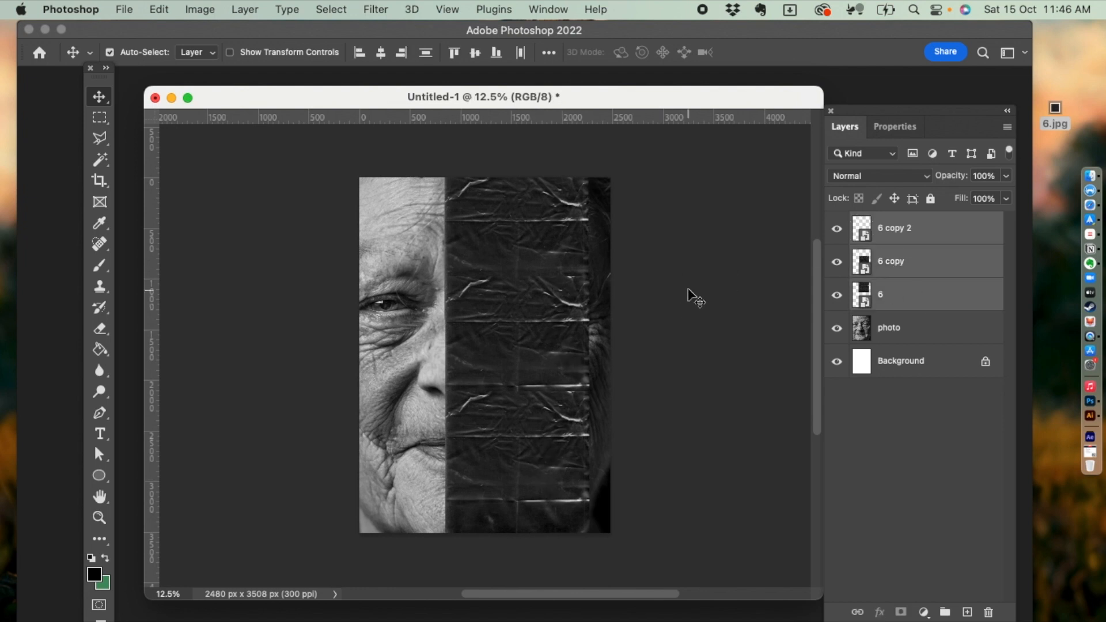
{"action": "right_click", "coordinate": [914, 238]}
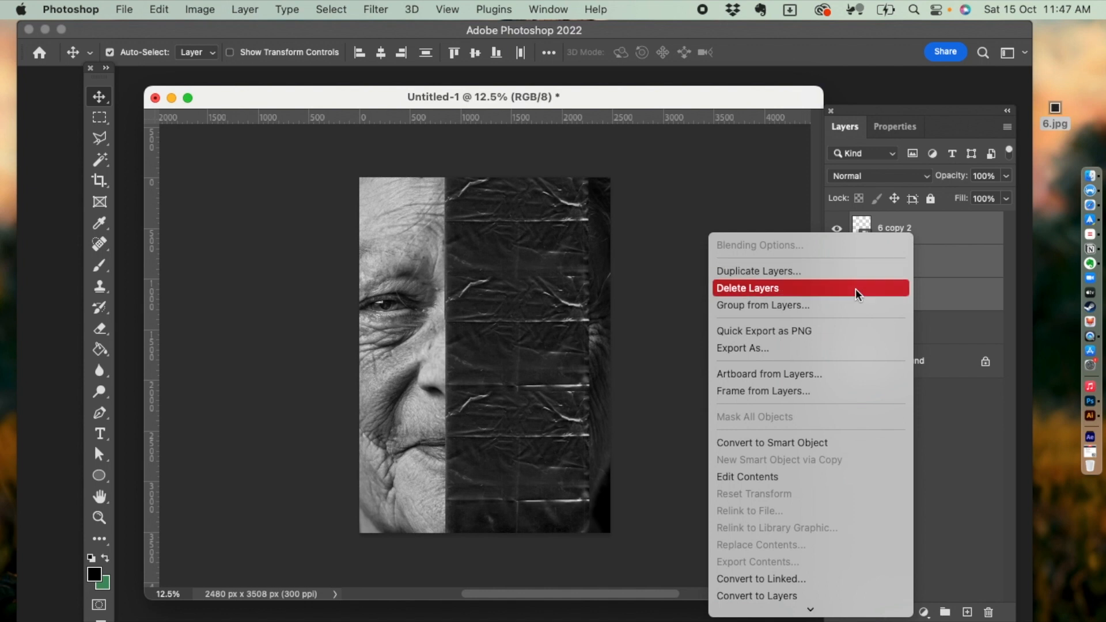
{"action": "scroll", "coordinate": [823, 374], "scroll_direction": "down", "scroll_amount": 5}
{"action": "left_click", "coordinate": [788, 434]}
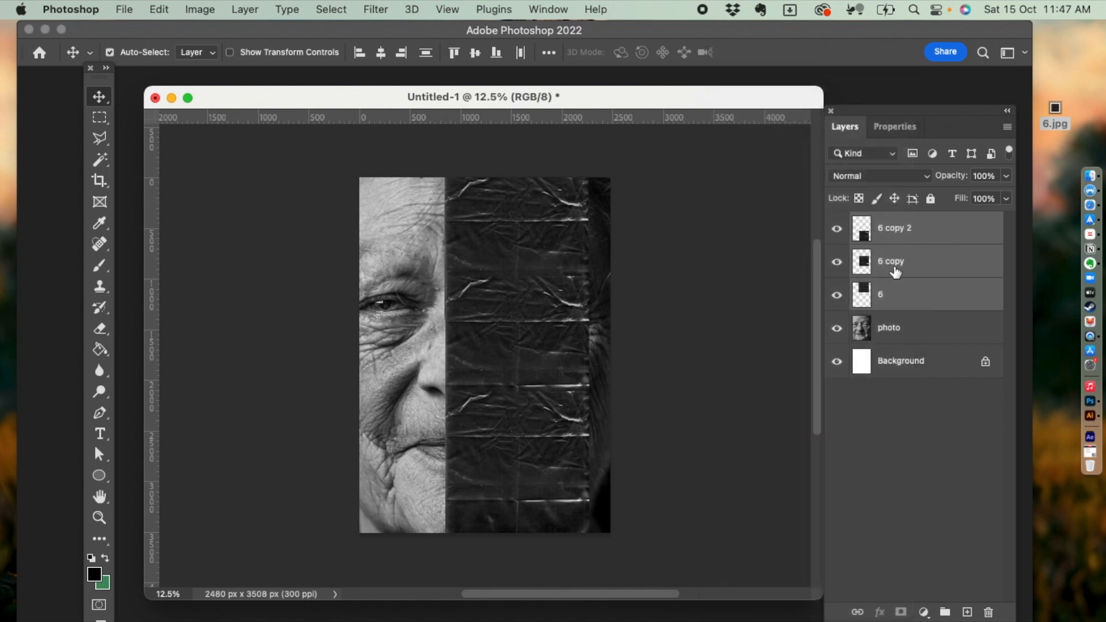
Soften the upper seam of the "6 copy 2" texture using a size 400 Eraser at 61% opacity, undoing the last stroke.
{"action": "left_click", "coordinate": [917, 239]}
{"action": "left_click", "coordinate": [838, 242]}
{"action": "left_click", "coordinate": [836, 241]}
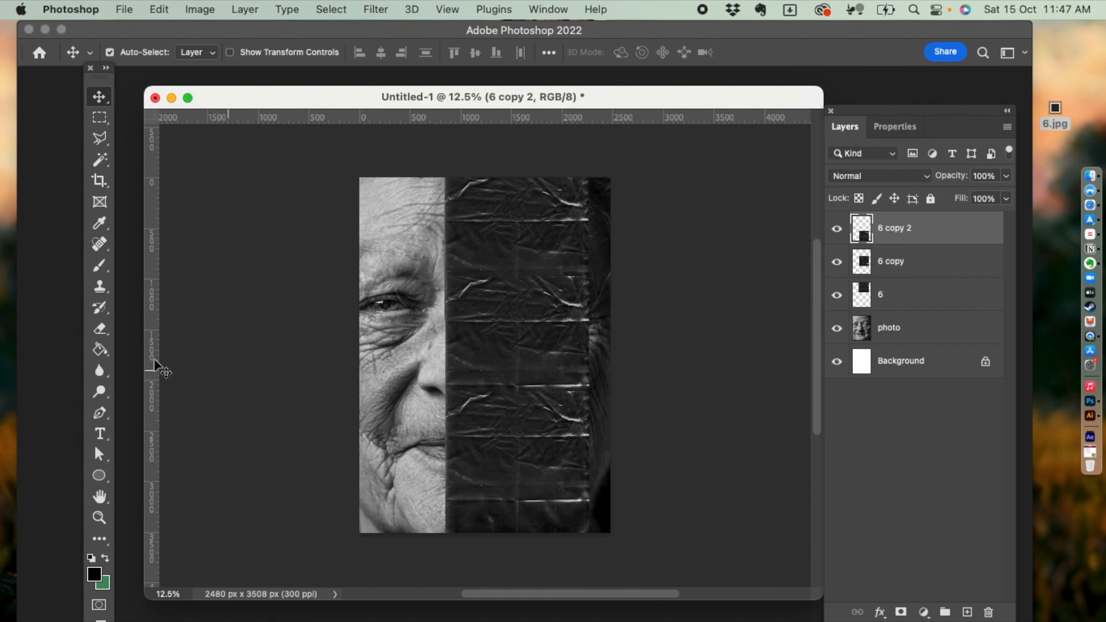
{"action": "left_click", "coordinate": [100, 328]}
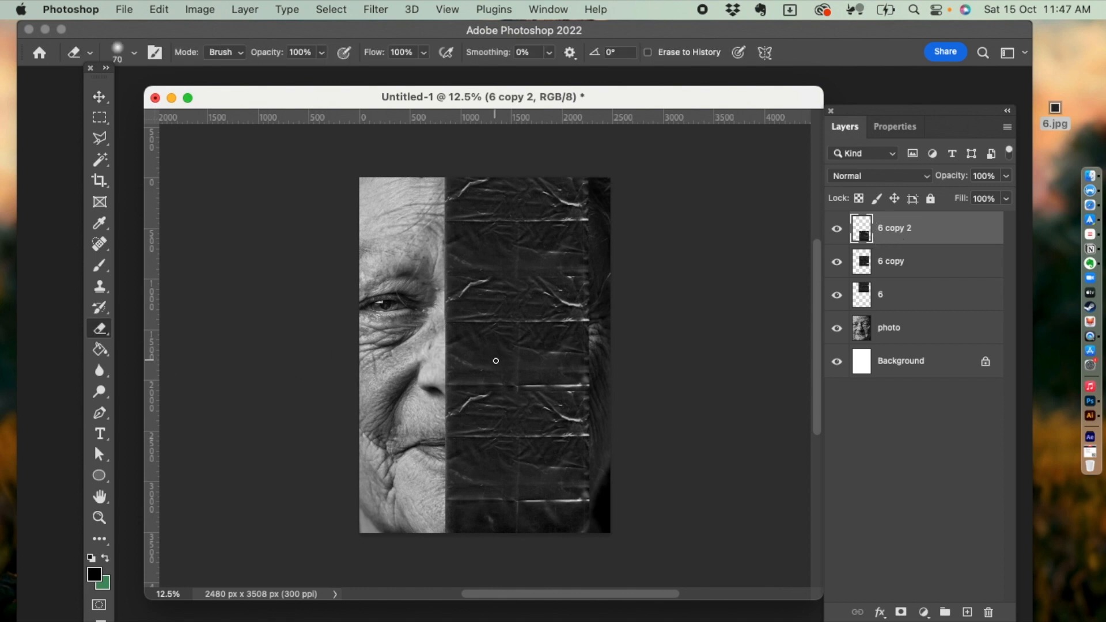
{"action": "key", "text": "bracketright"}
{"action": "key", "text": "bracketright"}
{"action": "key", "text": "bracketright"}
{"action": "key", "text": "bracketright"}
{"action": "key", "text": "bracketright"}
{"action": "key", "text": "bracketright"}
{"action": "key", "text": "bracketright"}
{"action": "key", "text": "bracketright"}
{"action": "key", "text": "bracketright"}
{"action": "key", "text": "bracketright"}
{"action": "key", "text": "bracketright"}
{"action": "left_click", "coordinate": [320, 52]}
{"action": "left_click_drag", "start_coordinate": [326, 70], "coordinate": [293, 71]}
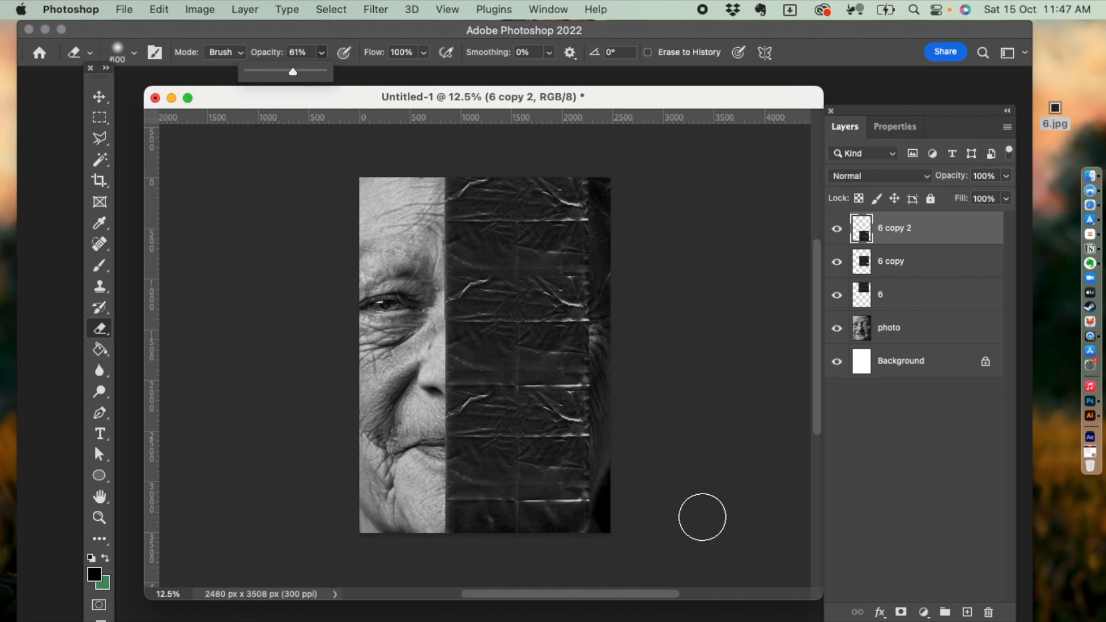
{"action": "key", "text": "bracketleft"}
{"action": "key", "text": "bracketleft"}
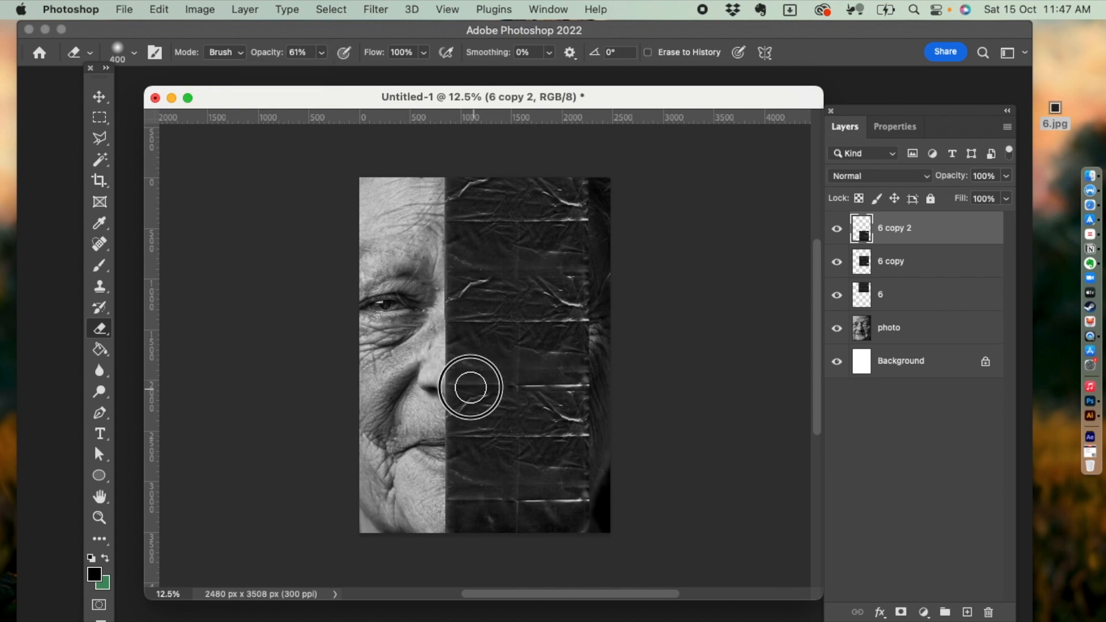
{"action": "mouse_move", "coordinate": [482, 387]}
{"action": "left_mouse_down"}
{"action": "mouse_move", "coordinate": [582, 383]}
{"action": "mouse_move", "coordinate": [588, 402]}
{"action": "mouse_move", "coordinate": [536, 413]}
{"action": "mouse_move", "coordinate": [513, 387]}
{"action": "mouse_move", "coordinate": [537, 384]}
{"action": "mouse_move", "coordinate": [487, 377]}
{"action": "left_mouse_up"}
{"action": "key", "text": "super+z"}
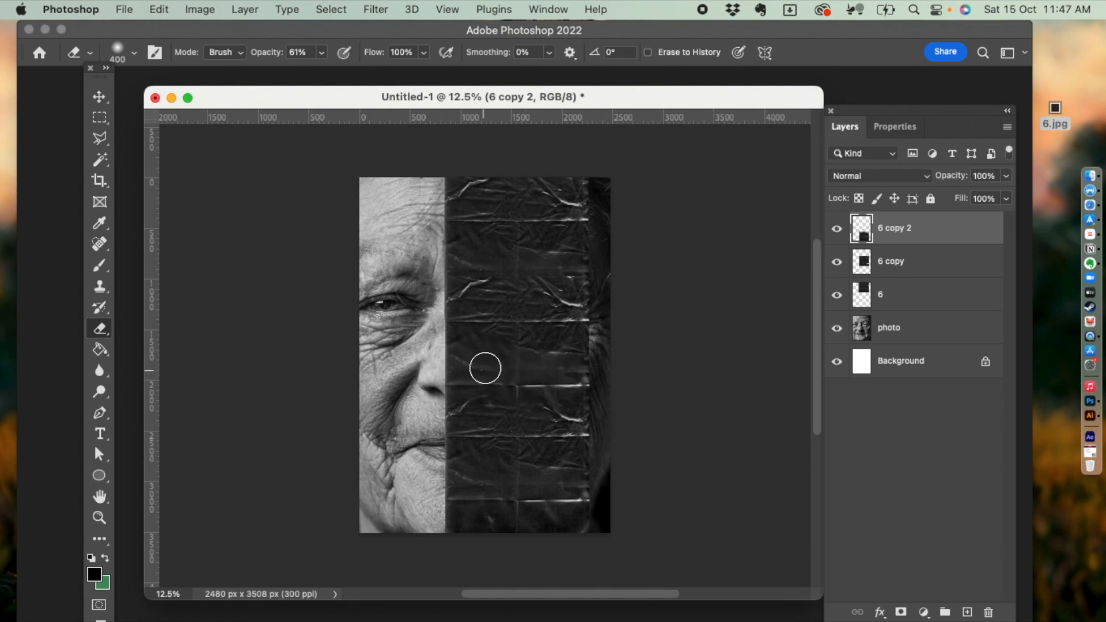
Erase the upper seam of the "6 copy" texture across its width to blend it with the square above.
{"action": "left_click", "coordinate": [876, 270]}
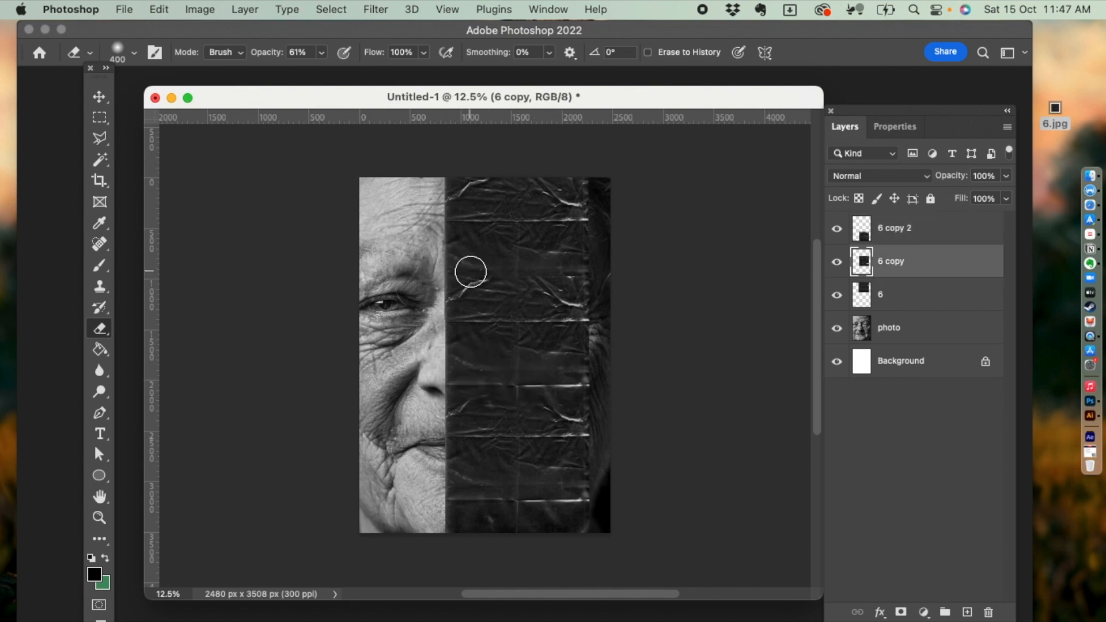
{"action": "left_click", "coordinate": [835, 264]}
{"action": "left_click", "coordinate": [835, 264]}
{"action": "left_click_drag", "start_coordinate": [467, 276], "coordinate": [582, 274]}
{"action": "left_click", "coordinate": [589, 270]}
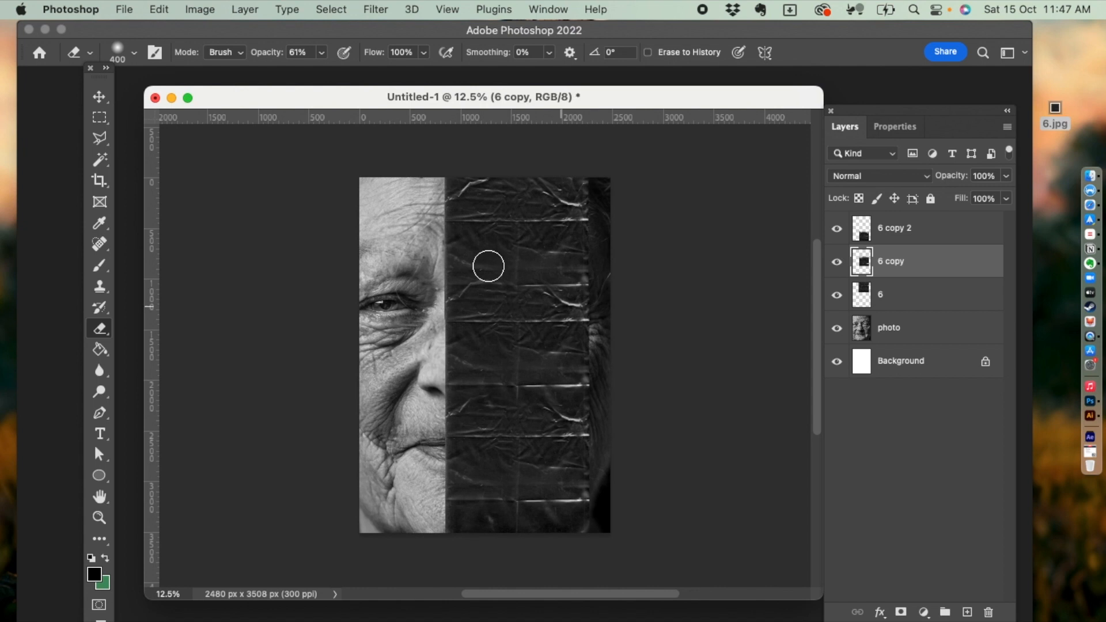
Merge the three texture layers into one layer.
{"action": "left_click", "coordinate": [900, 241]}
{"action": "left_click", "coordinate": [897, 305], "text": "shift"}
{"action": "key", "text": "super+e"}
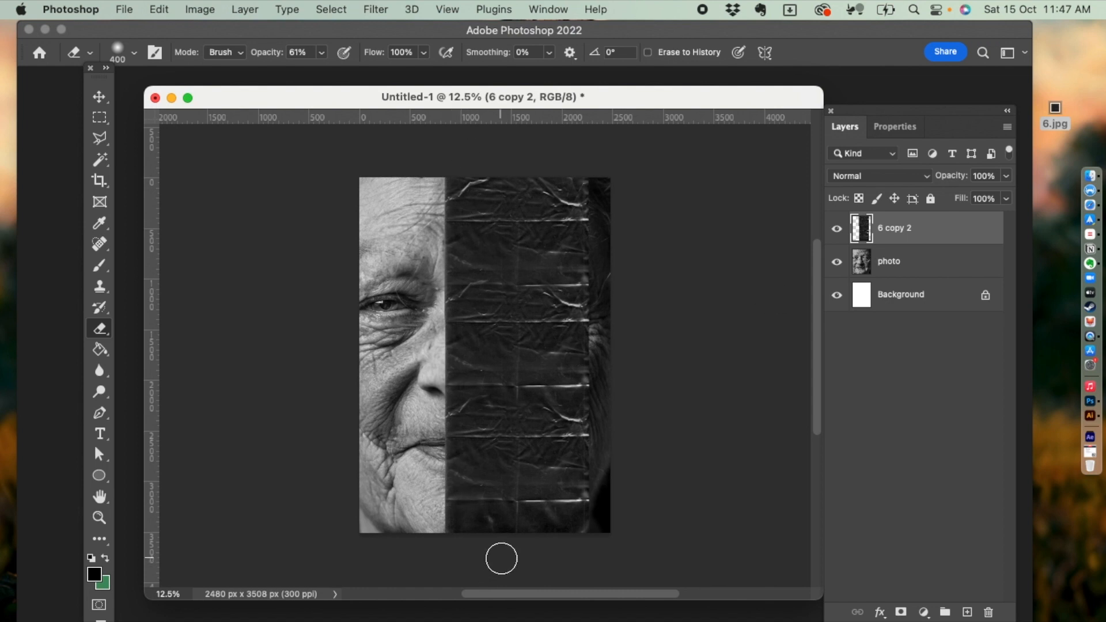
Marquee-select a full-height strip of the texture, lower the layer's opacity to 59%, and shift the selection to begin at the face's centre.
{"action": "left_click", "coordinate": [97, 118]}
{"action": "left_click_drag", "start_coordinate": [469, 153], "coordinate": [564, 541]}
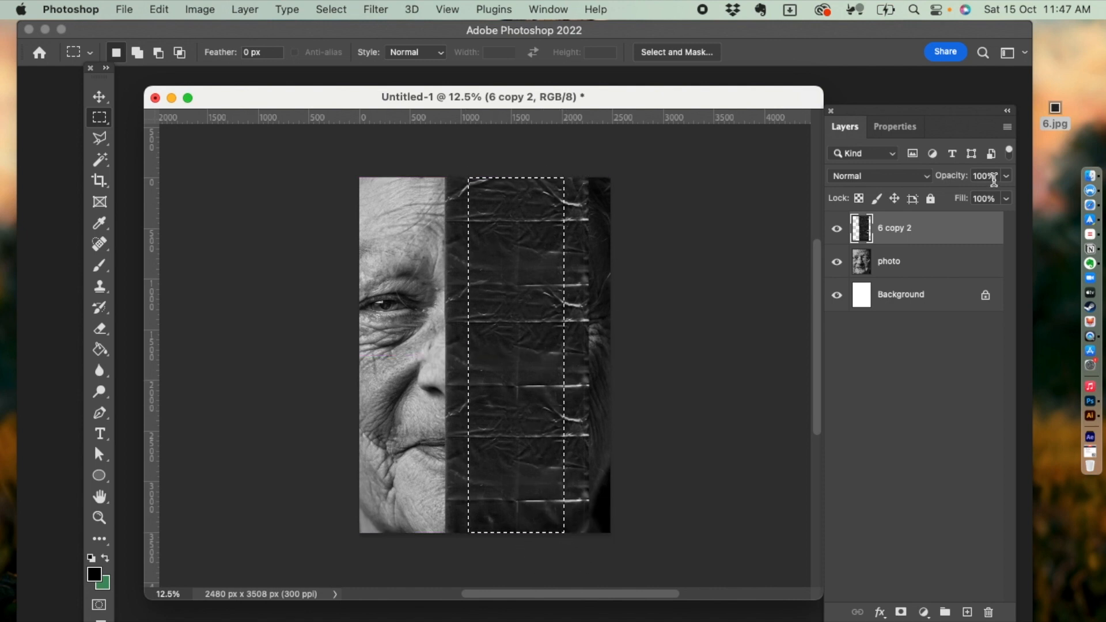
{"action": "left_click_drag", "start_coordinate": [1006, 176], "coordinate": [973, 189]}
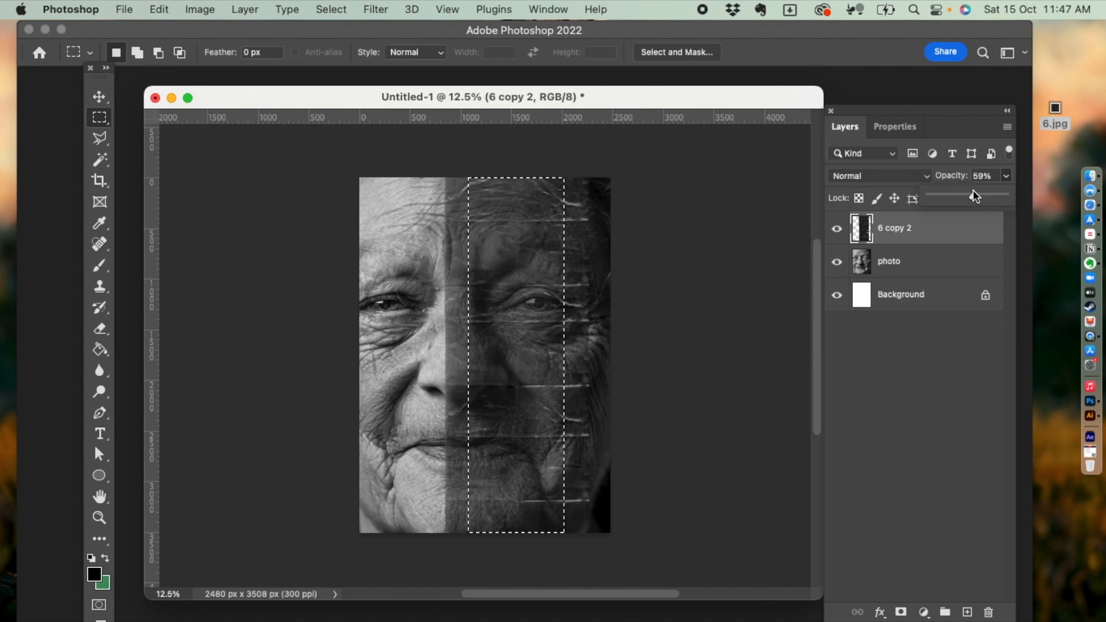
{"action": "left_click_drag", "start_coordinate": [565, 358], "coordinate": [579, 363]}
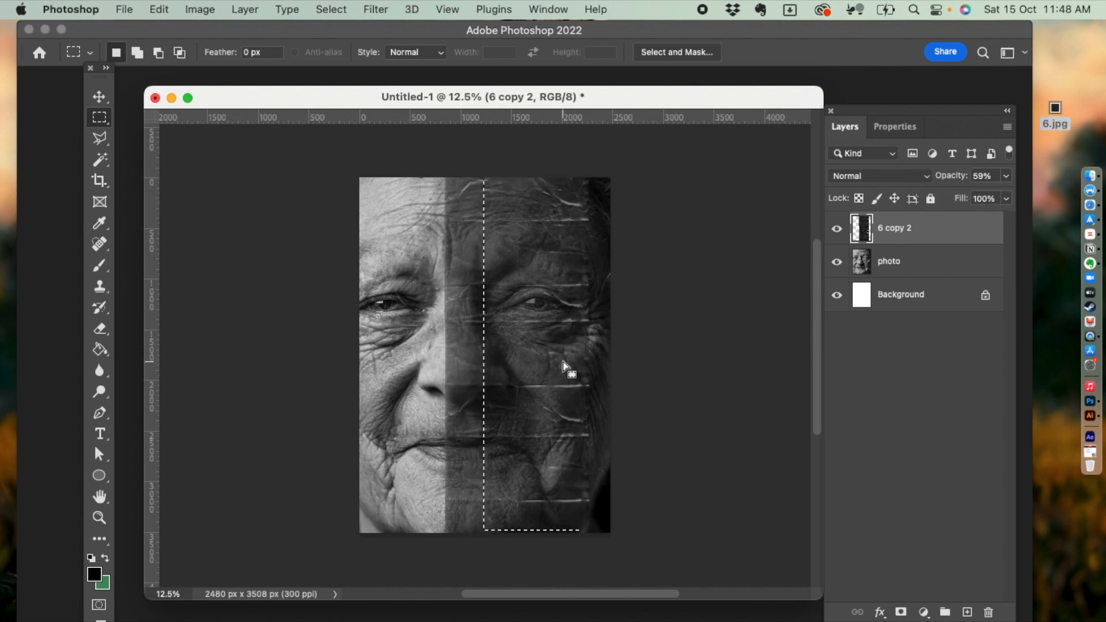
Invert the selection, delete the texture outside the strip, and deselect.
{"action": "left_click", "coordinate": [170, 7]}
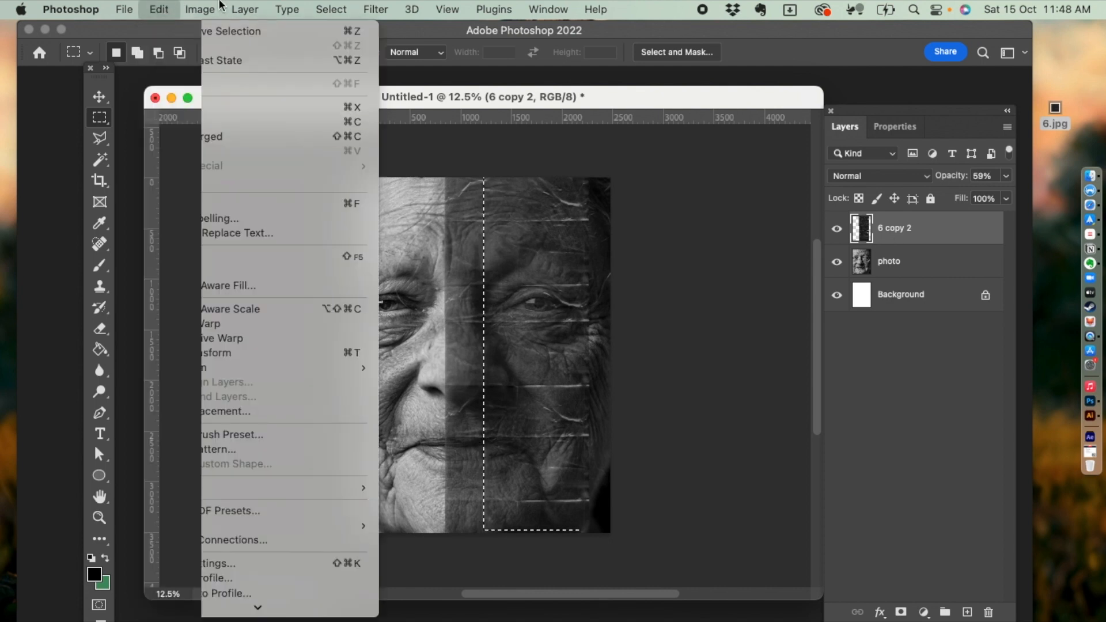
{"action": "mouse_move", "coordinate": [316, 5]}
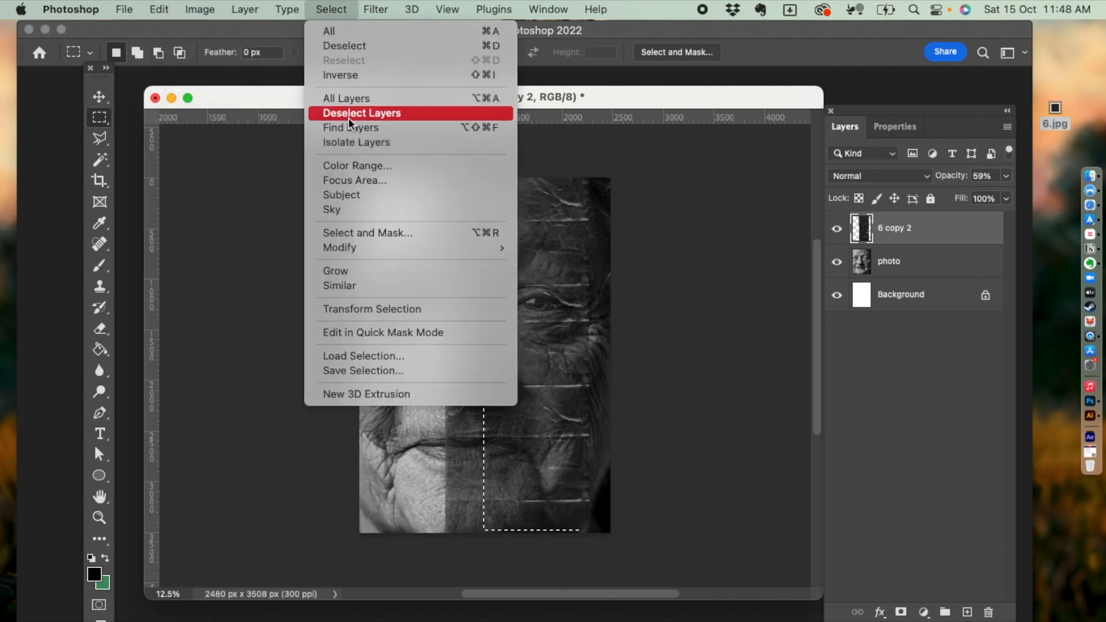
{"action": "left_click", "coordinate": [345, 74]}
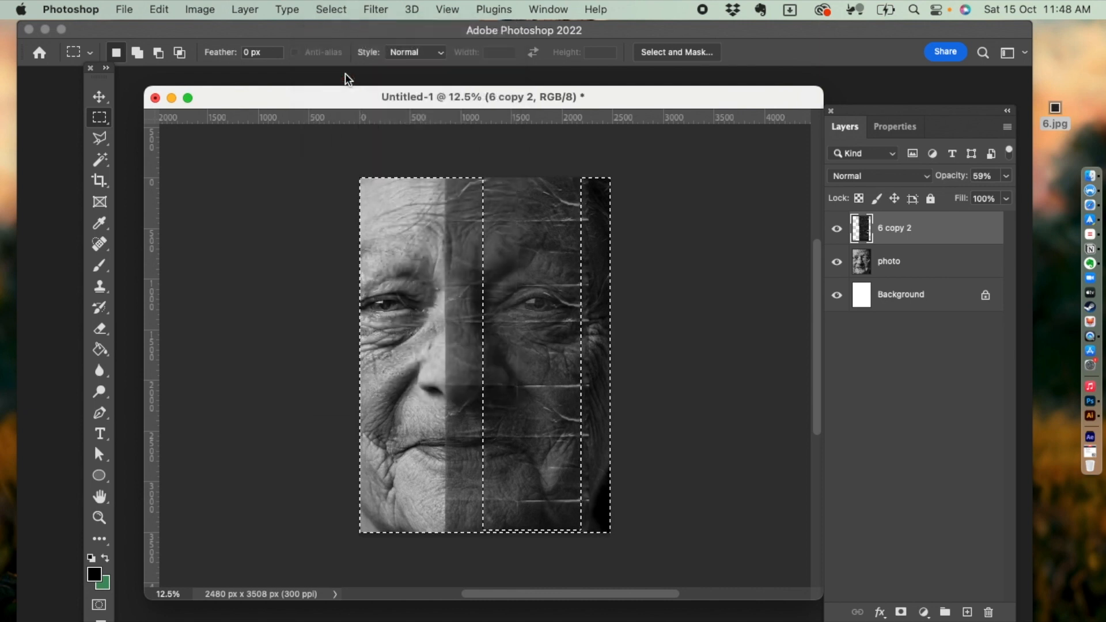
{"action": "key", "text": "ctrl+d"}
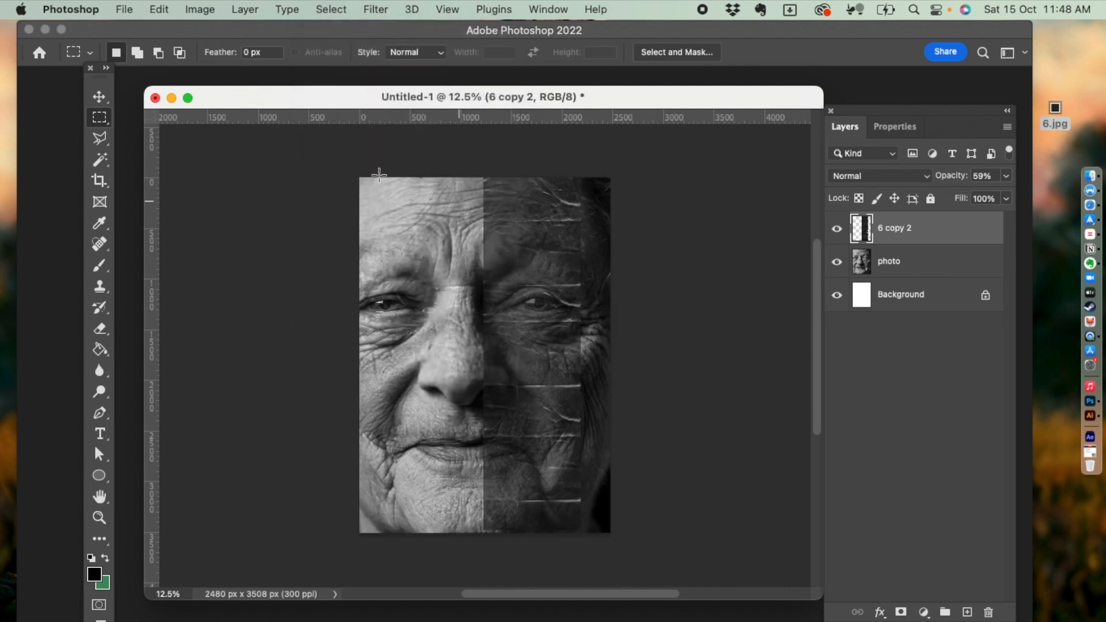
Set the texture strip's opacity to 100% and its blend mode to Linear Dodge (Add).
{"action": "left_click", "coordinate": [1006, 176]}
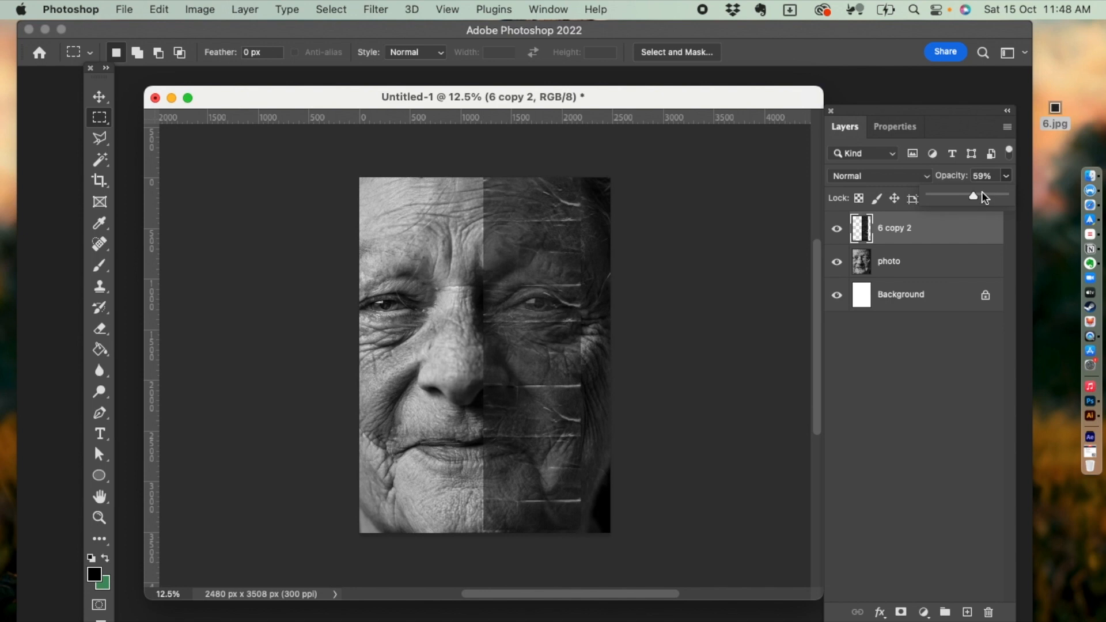
{"action": "left_click_drag", "start_coordinate": [981, 195], "coordinate": [1043, 190]}
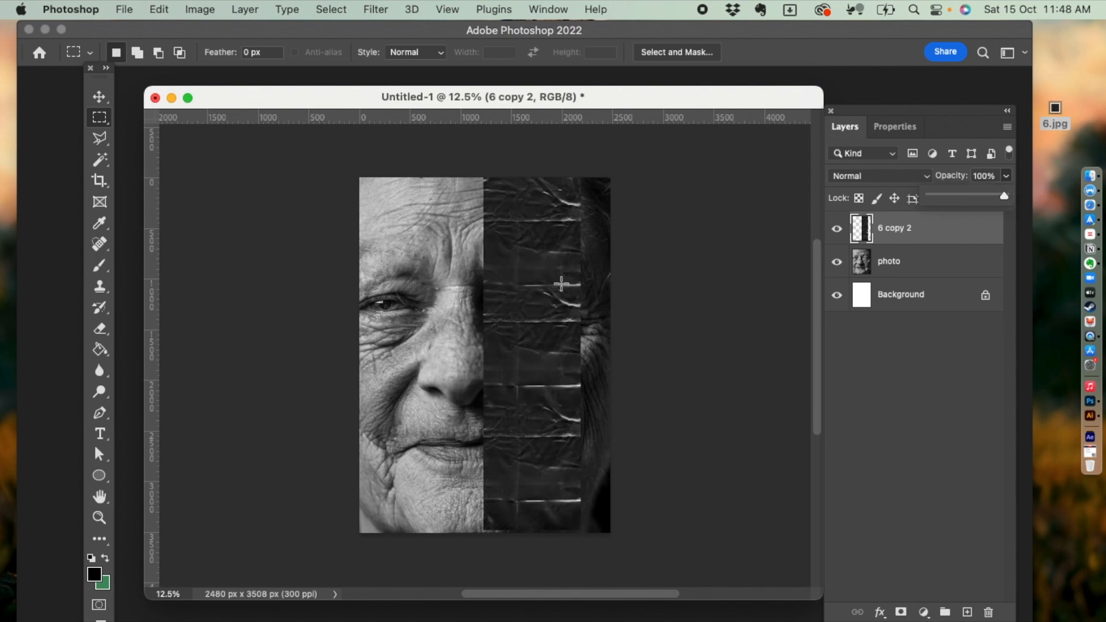
{"action": "left_click", "coordinate": [890, 175]}
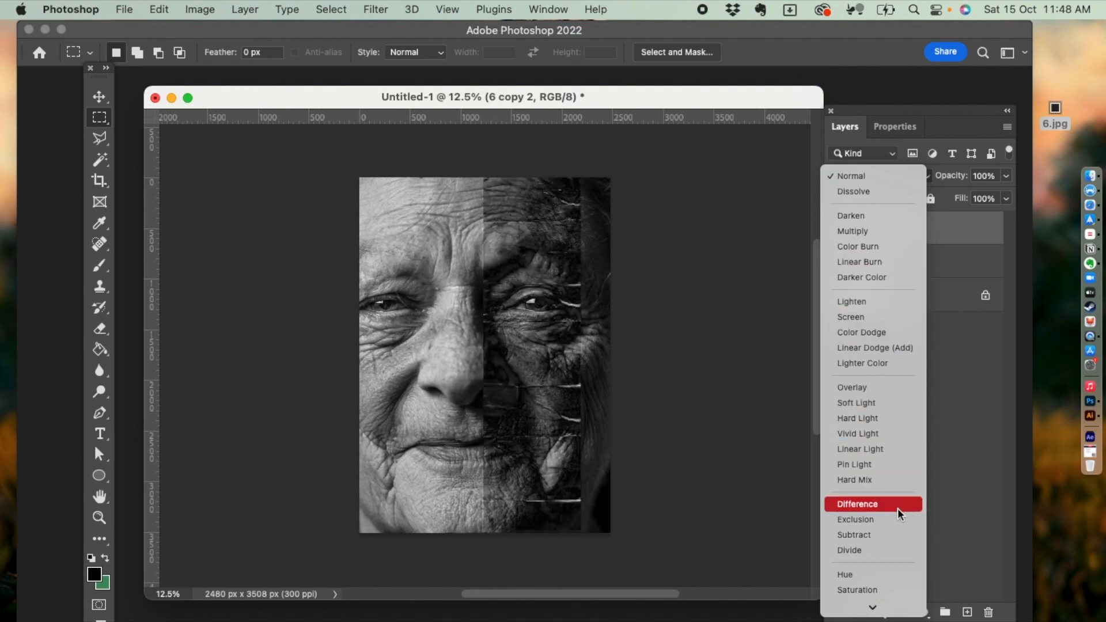
{"action": "left_click", "coordinate": [877, 347]}
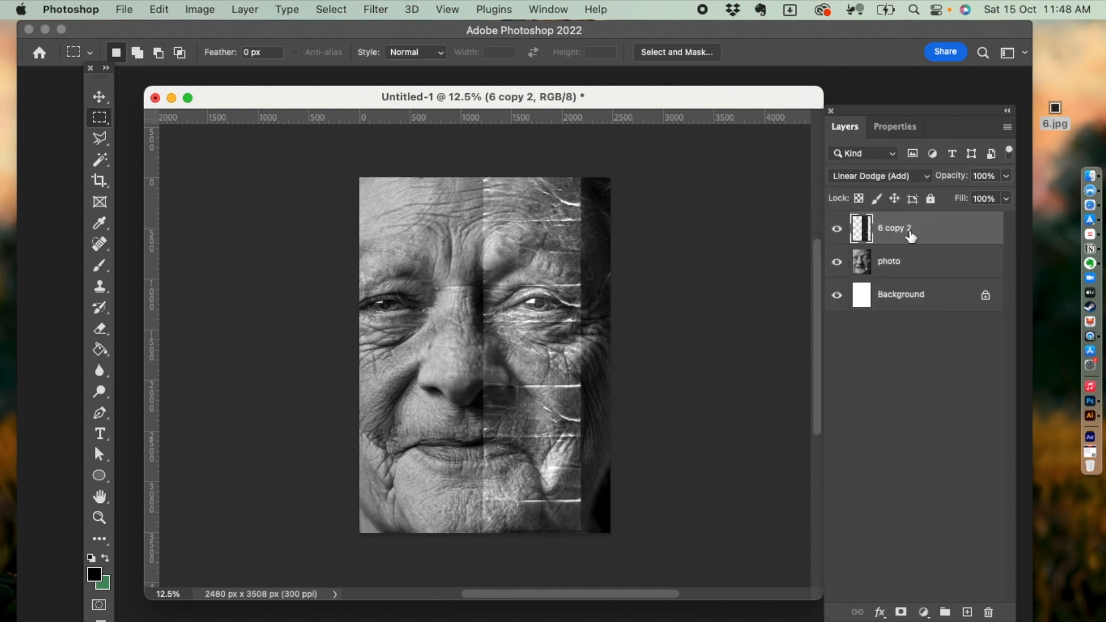
Try duplicating the texture strip layer to strengthen the effect, and undo the duplication.
{"action": "right_click", "coordinate": [911, 237]}
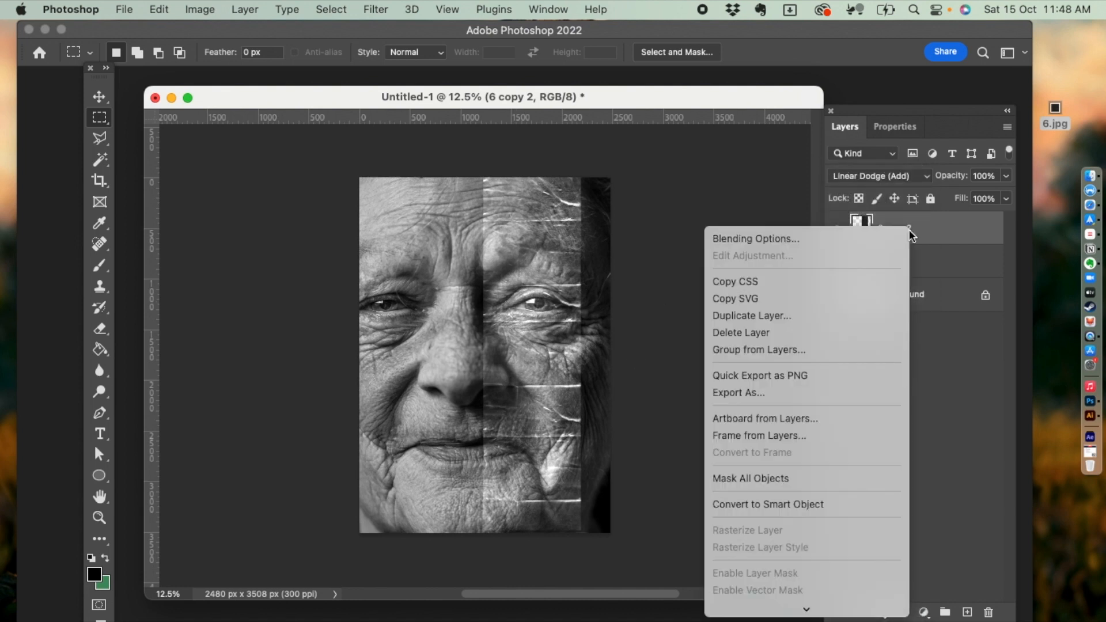
{"action": "left_click", "coordinate": [777, 318]}
{"action": "left_click", "coordinate": [720, 320]}
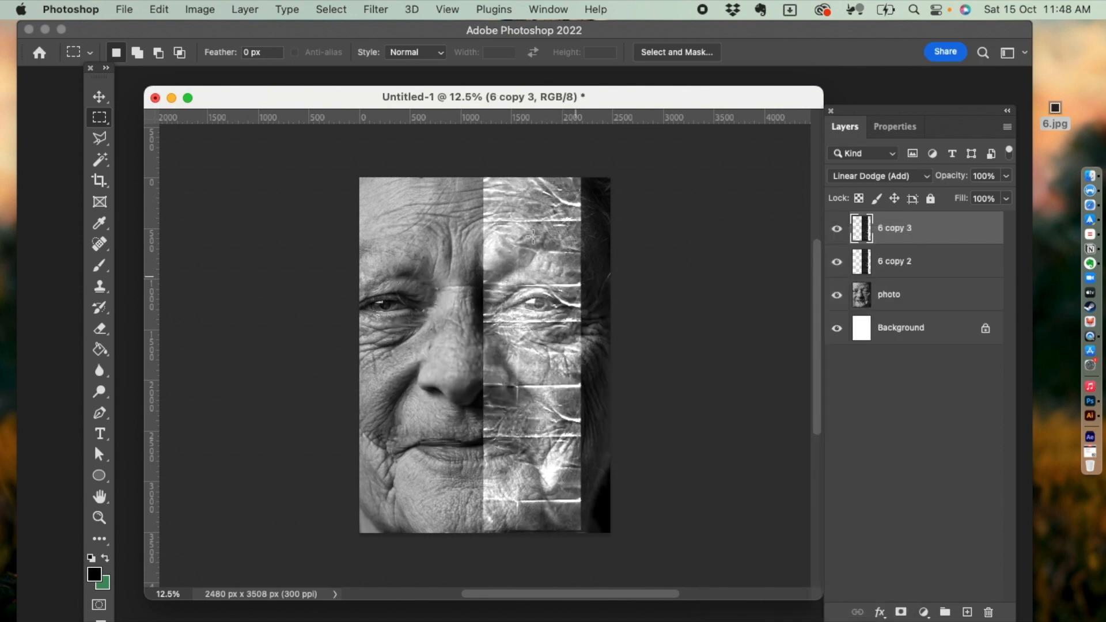
{"action": "key", "text": "super+z"}
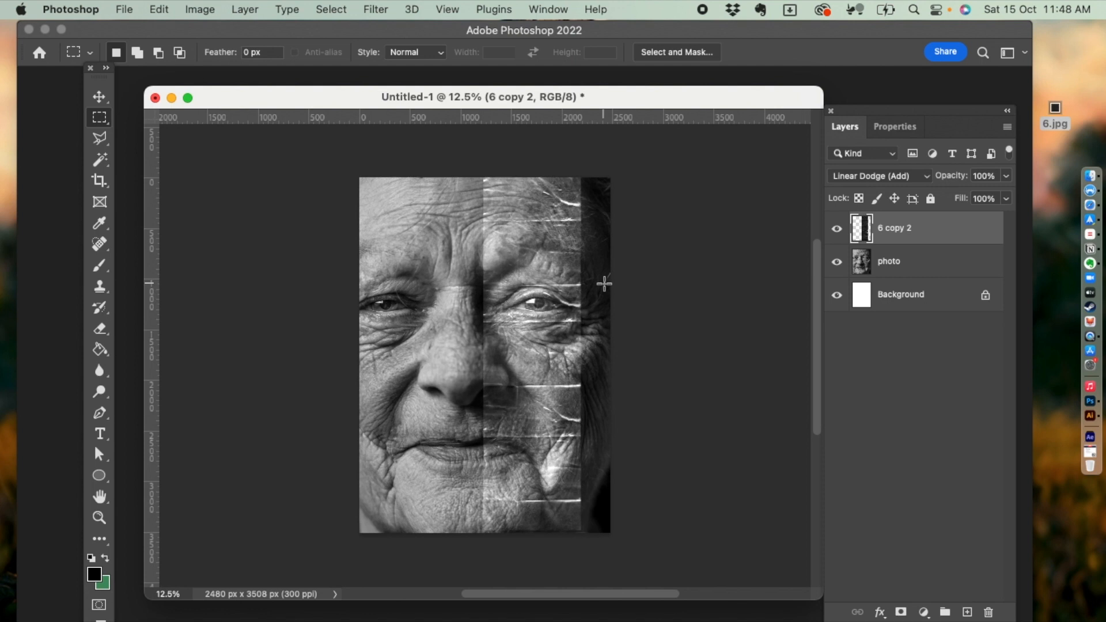
Change the texture strip layer's blend mode to Screen and check the portrait with the strip hidden and shown.
{"action": "left_click", "coordinate": [836, 231]}
{"action": "left_click", "coordinate": [837, 230]}
{"action": "left_click", "coordinate": [875, 182]}
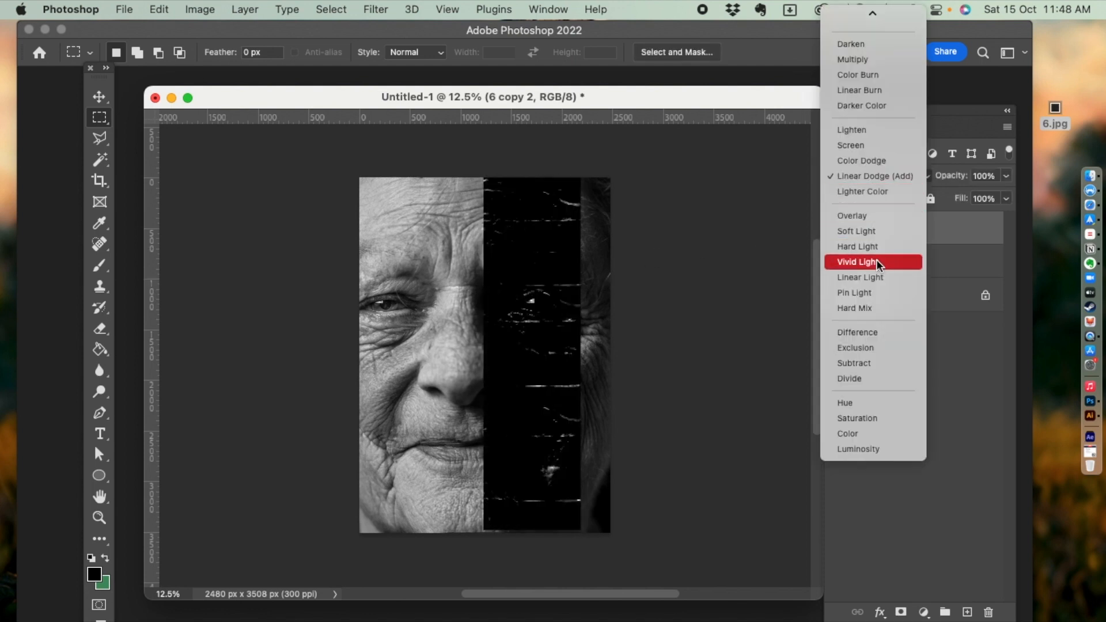
{"action": "left_click", "coordinate": [859, 149]}
{"action": "left_click", "coordinate": [835, 230]}
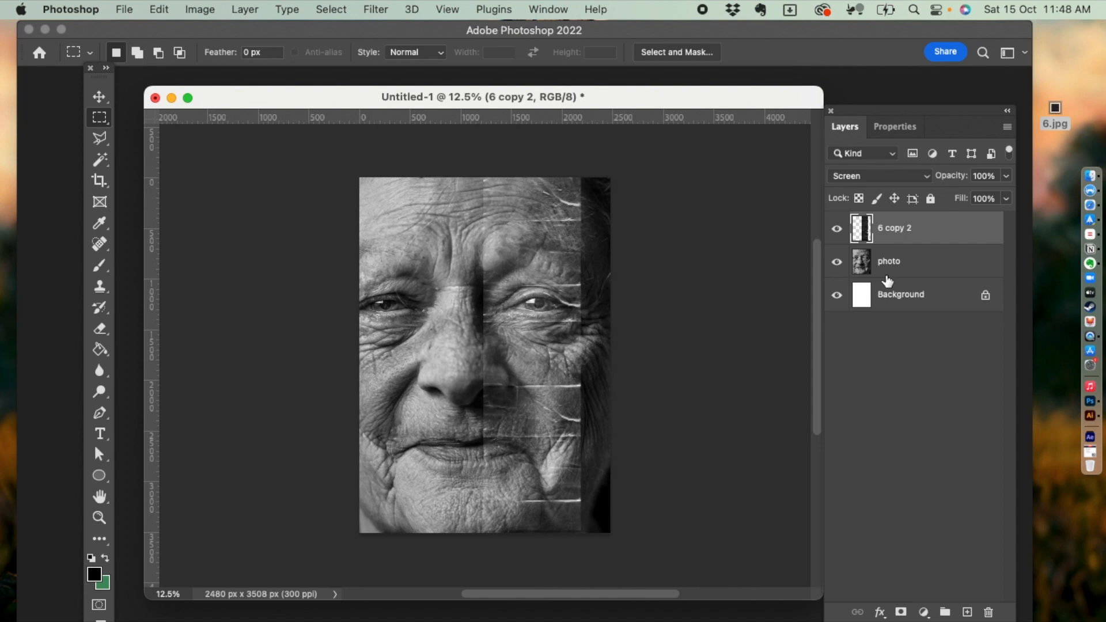
Select the texture strip's outline, apply a Gaussian Blur to that area of the photo layer, and deselect.
{"action": "left_click", "coordinate": [863, 227], "text": "ctrl"}
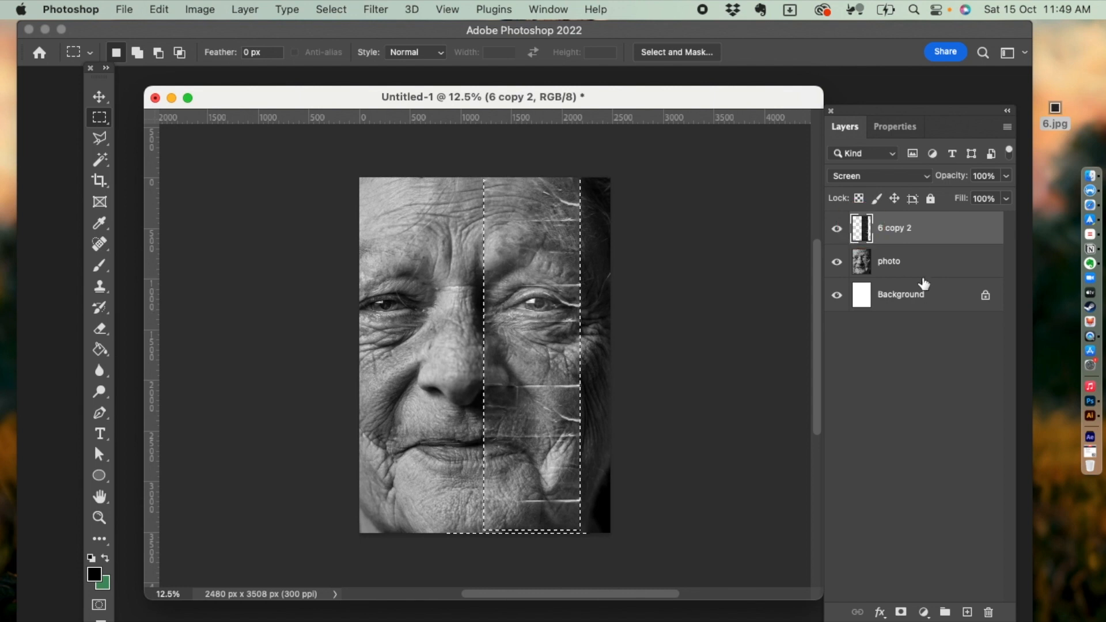
{"action": "left_click", "coordinate": [892, 267]}
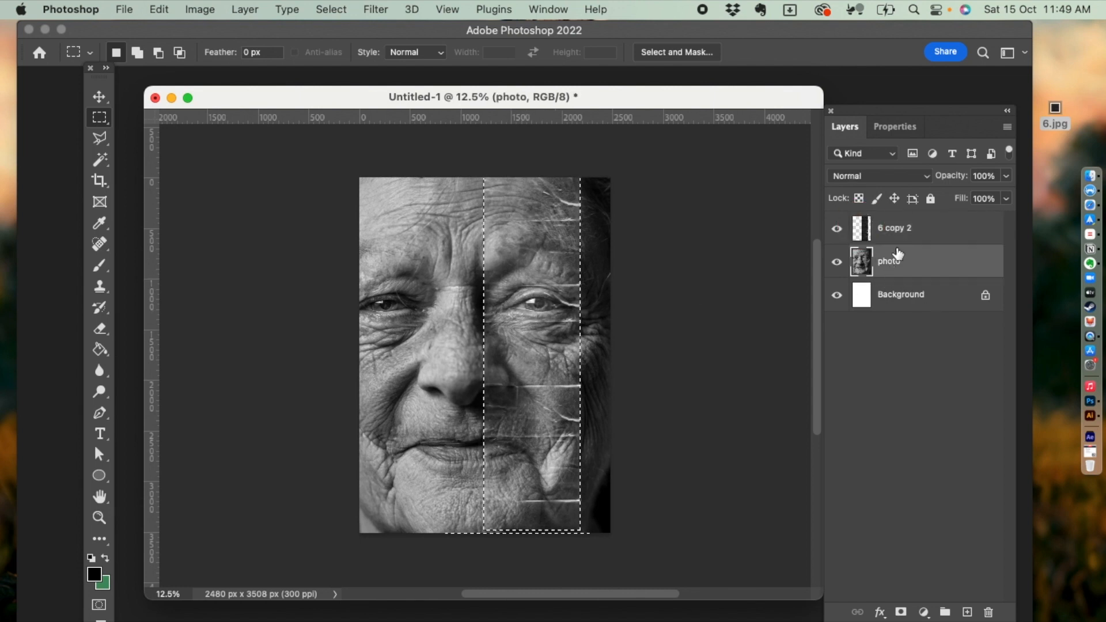
{"action": "left_click", "coordinate": [373, 9]}
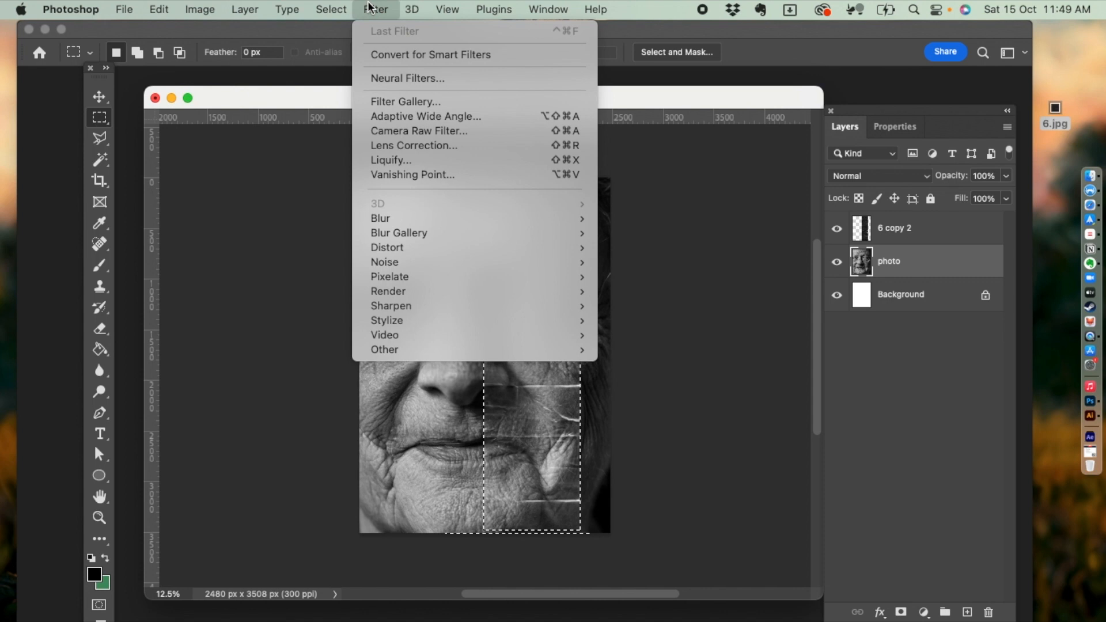
{"action": "mouse_move", "coordinate": [403, 221]}
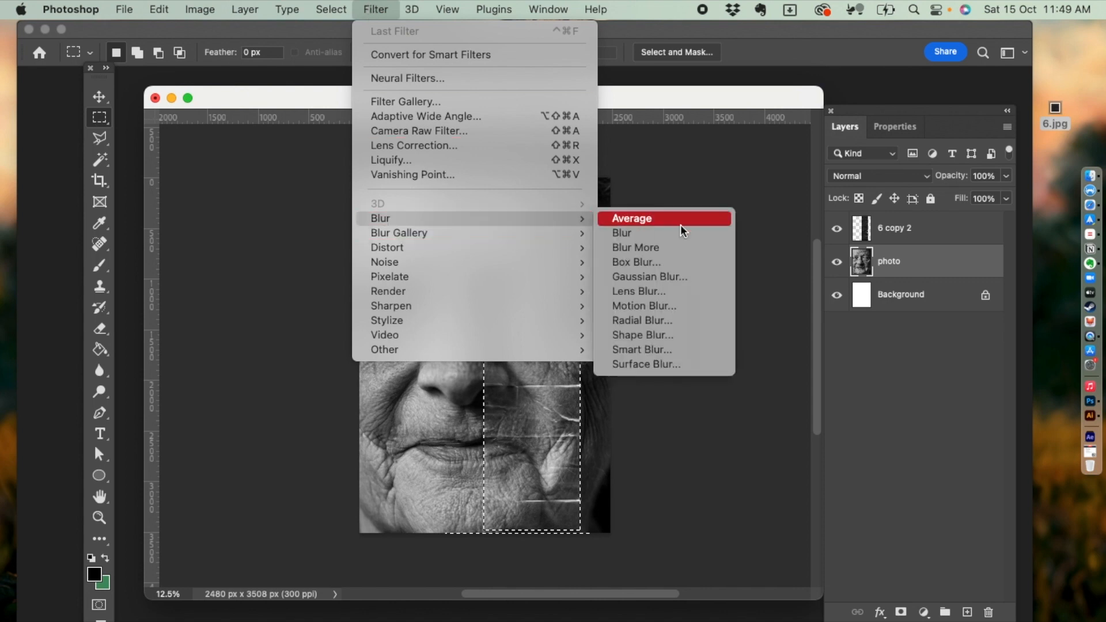
{"action": "left_click", "coordinate": [650, 276]}
{"action": "left_click_drag", "start_coordinate": [732, 178], "coordinate": [747, 200]}
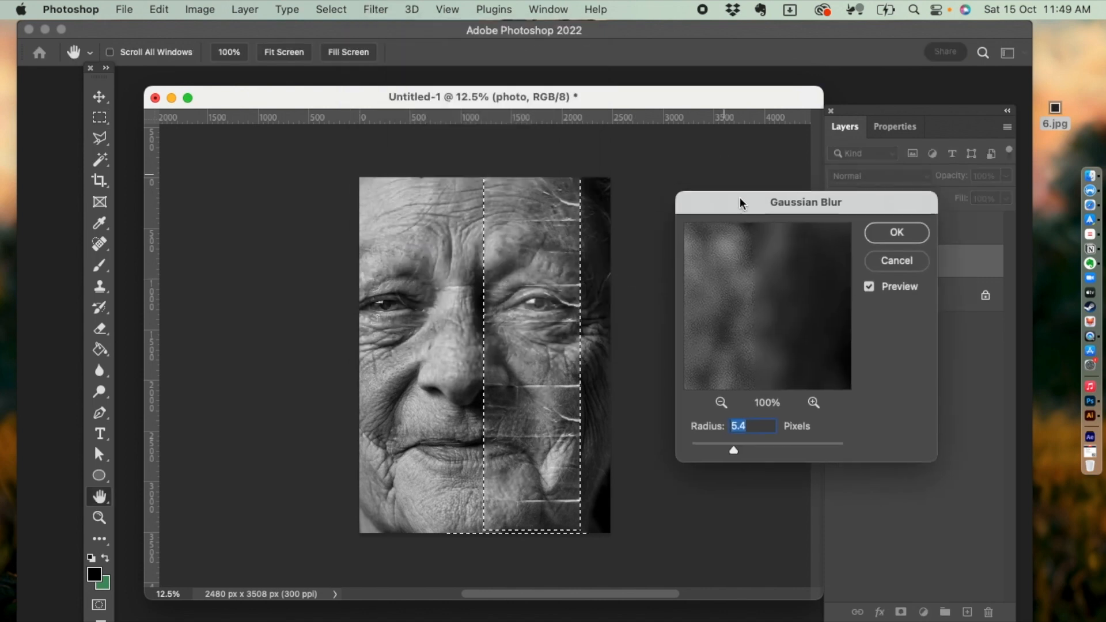
{"action": "mouse_move", "coordinate": [734, 449]}
{"action": "left_mouse_down"}
{"action": "mouse_move", "coordinate": [805, 447]}
{"action": "mouse_move", "coordinate": [755, 449]}
{"action": "left_mouse_up"}
{"action": "key", "text": "Return"}
{"action": "key", "text": "m"}
{"action": "key", "text": "ctrl+d"}
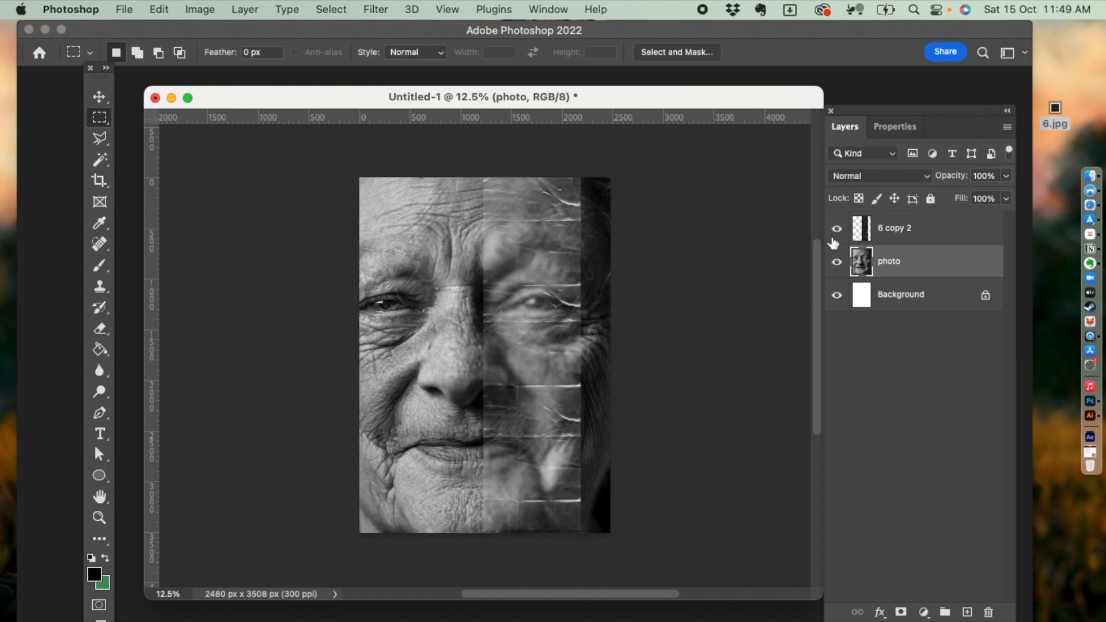
Duplicate the Screen-blended texture strip layer above the blurred photo.
{"action": "left_click", "coordinate": [897, 233]}
{"action": "right_click", "coordinate": [898, 235]}
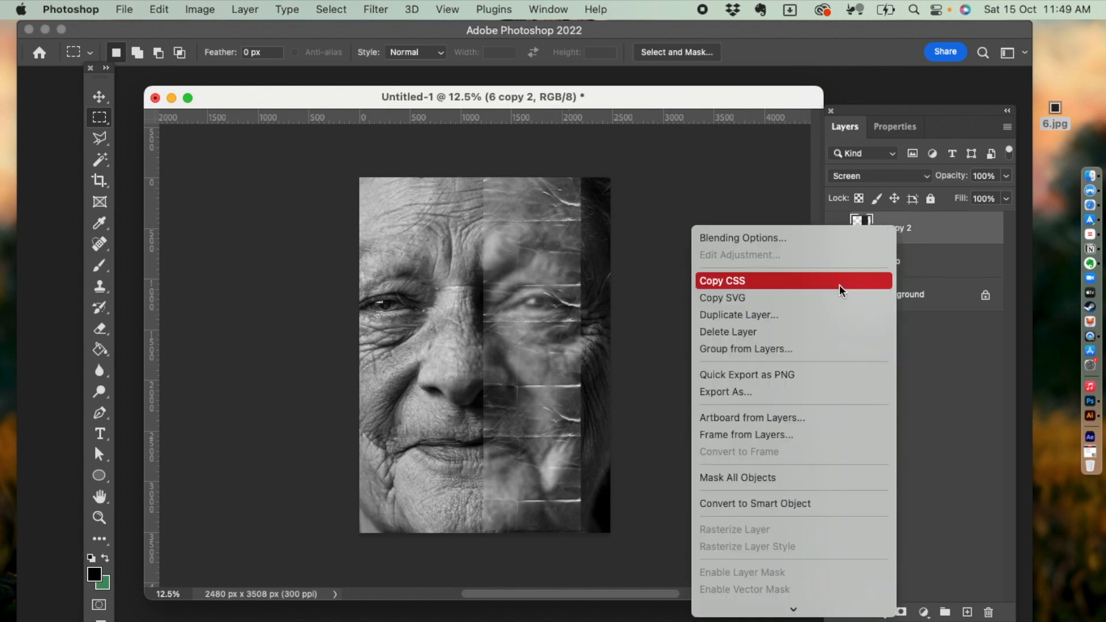
{"action": "left_click", "coordinate": [772, 319]}
{"action": "key", "text": "Return"}
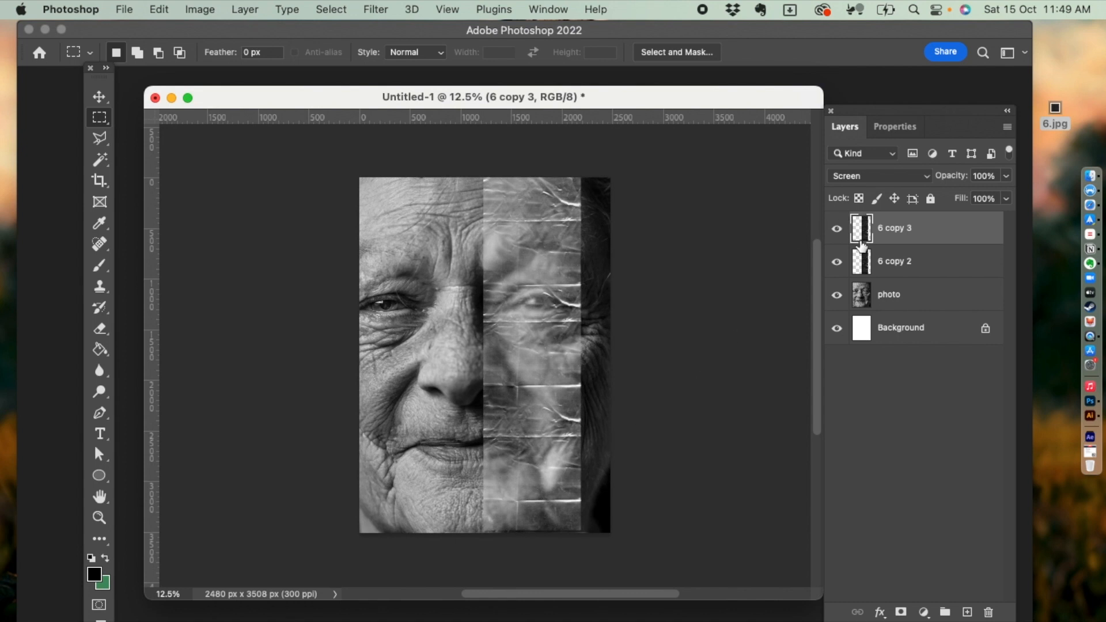
Load the strip's outline as a selection, fill it with green on a new layer, and deselect.
{"action": "left_click", "coordinate": [860, 241], "text": "super"}
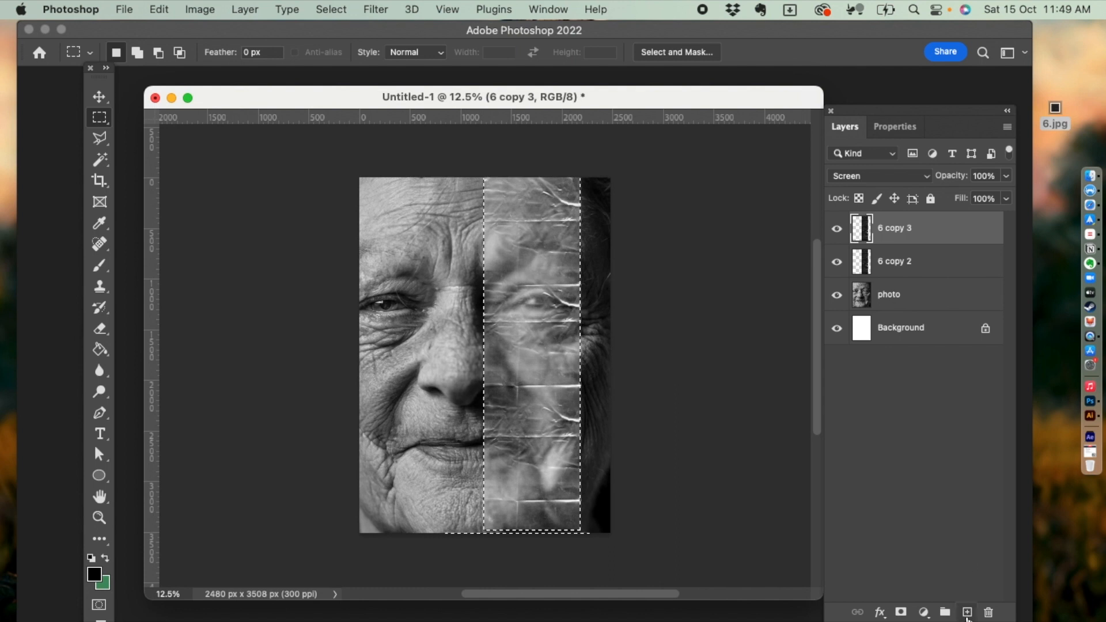
{"action": "left_click", "coordinate": [967, 612]}
{"action": "left_click", "coordinate": [106, 557]}
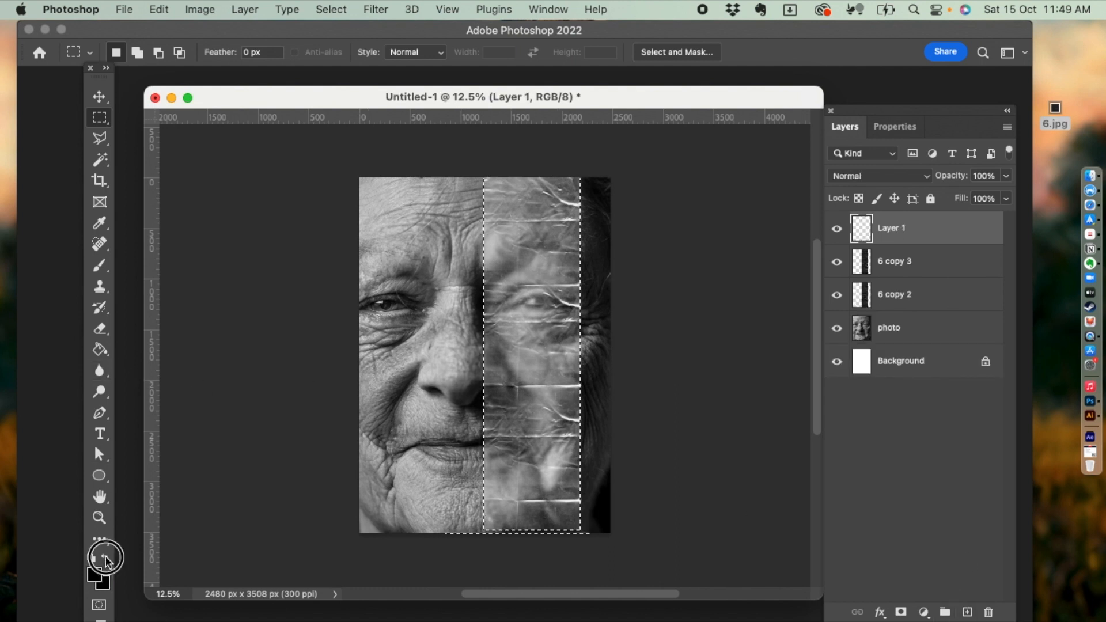
{"action": "left_click", "coordinate": [102, 358]}
{"action": "left_click", "coordinate": [504, 343]}
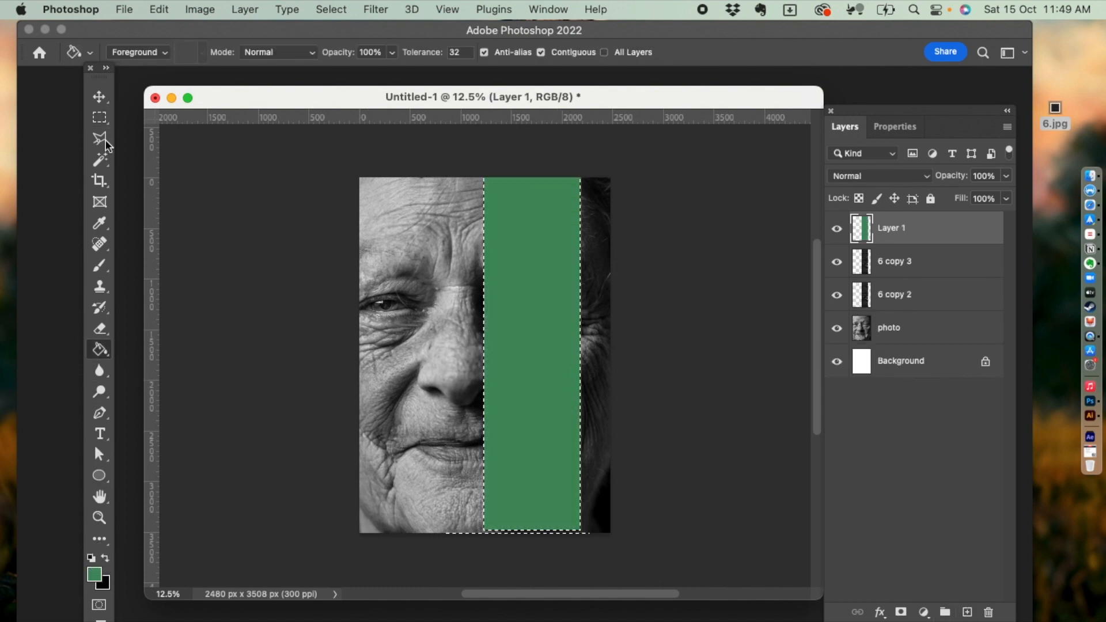
{"action": "left_click", "coordinate": [101, 119]}
{"action": "key", "text": "super+d"}
Set the green strip layer's blend mode to Color and its opacity to 32%.
{"action": "left_click", "coordinate": [874, 178]}
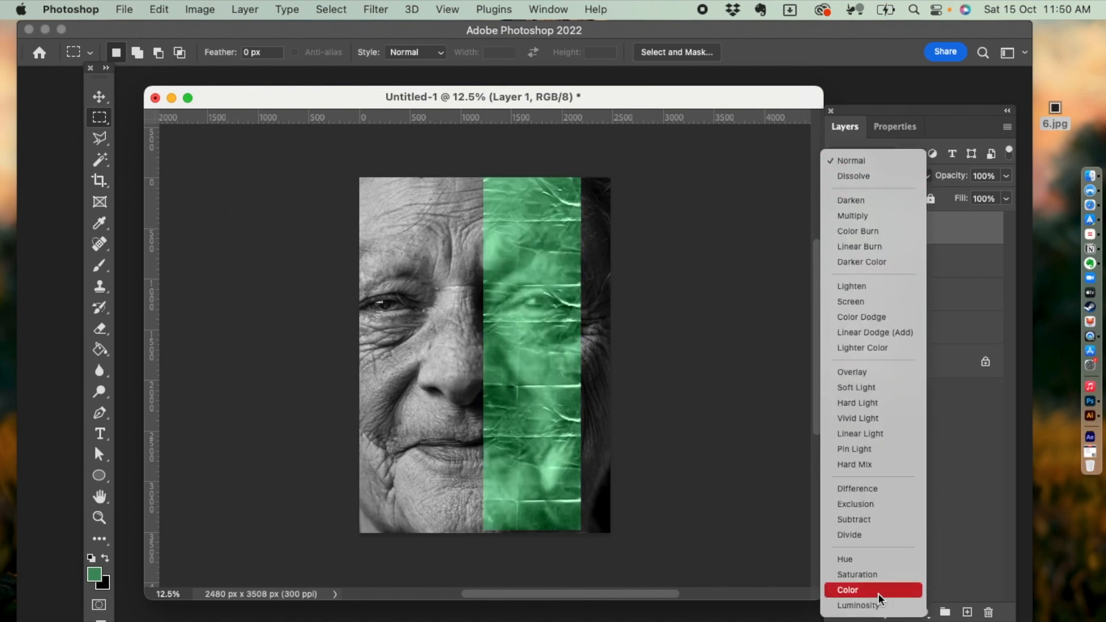
{"action": "left_click", "coordinate": [849, 590]}
{"action": "left_click_drag", "start_coordinate": [1001, 178], "coordinate": [953, 197]}
{"action": "left_click", "coordinate": [983, 237]}
Adjust the green layer with Hue/Saturation to Hue +32, Saturation -64 and Lightness -25, and compare the image with and without the layer.
{"action": "key", "text": "super+u"}
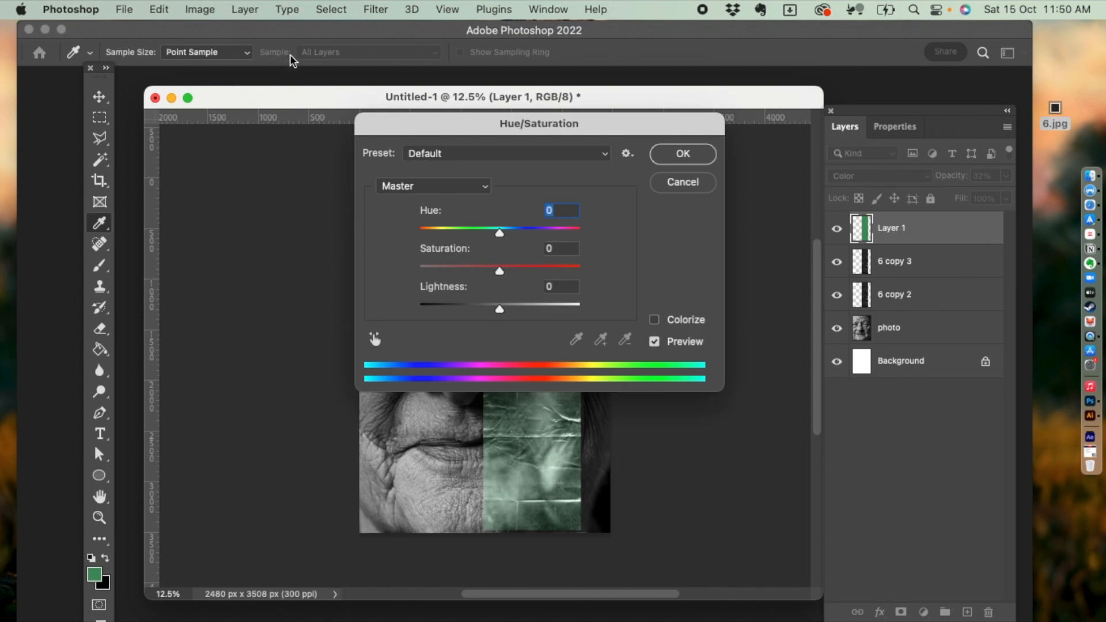
{"action": "left_click_drag", "start_coordinate": [442, 123], "coordinate": [683, 200]}
{"action": "left_click_drag", "start_coordinate": [729, 302], "coordinate": [782, 304]}
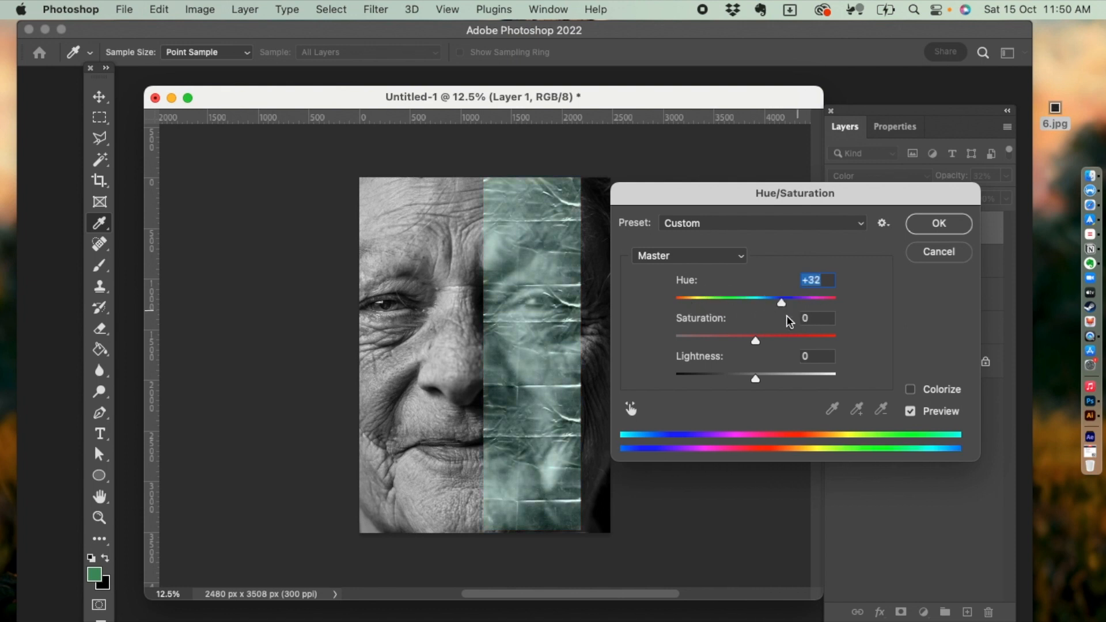
{"action": "left_click_drag", "start_coordinate": [694, 341], "coordinate": [699, 341]}
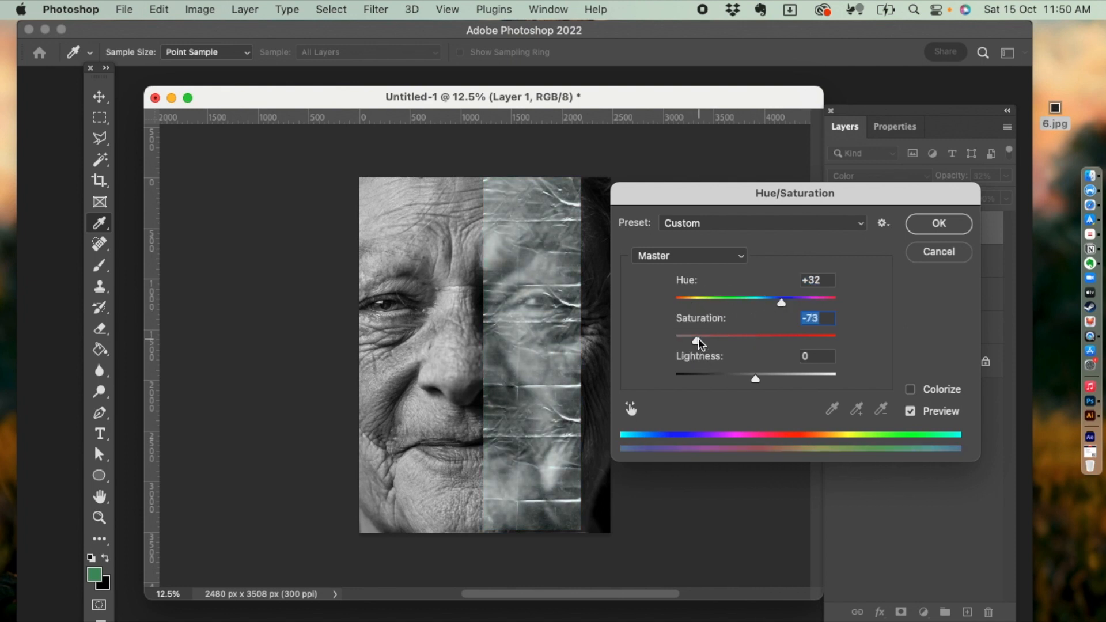
{"action": "mouse_move", "coordinate": [756, 377]}
{"action": "left_mouse_down"}
{"action": "mouse_move", "coordinate": [783, 380]}
{"action": "mouse_move", "coordinate": [735, 379]}
{"action": "left_mouse_up"}
{"action": "left_click_drag", "start_coordinate": [699, 339], "coordinate": [704, 340]}
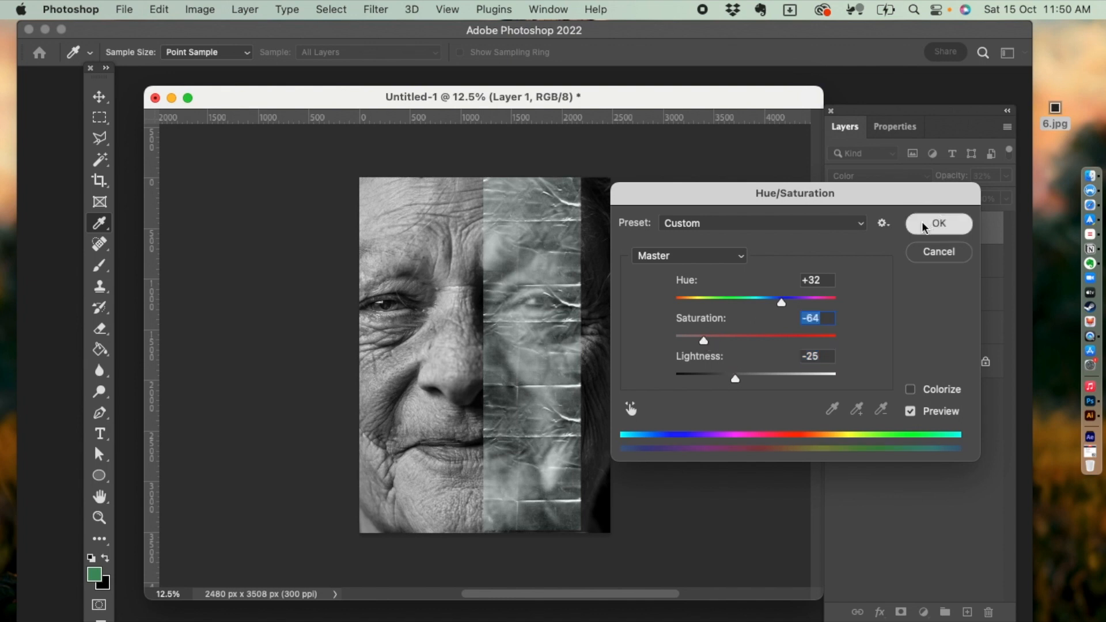
{"action": "left_click", "coordinate": [940, 223]}
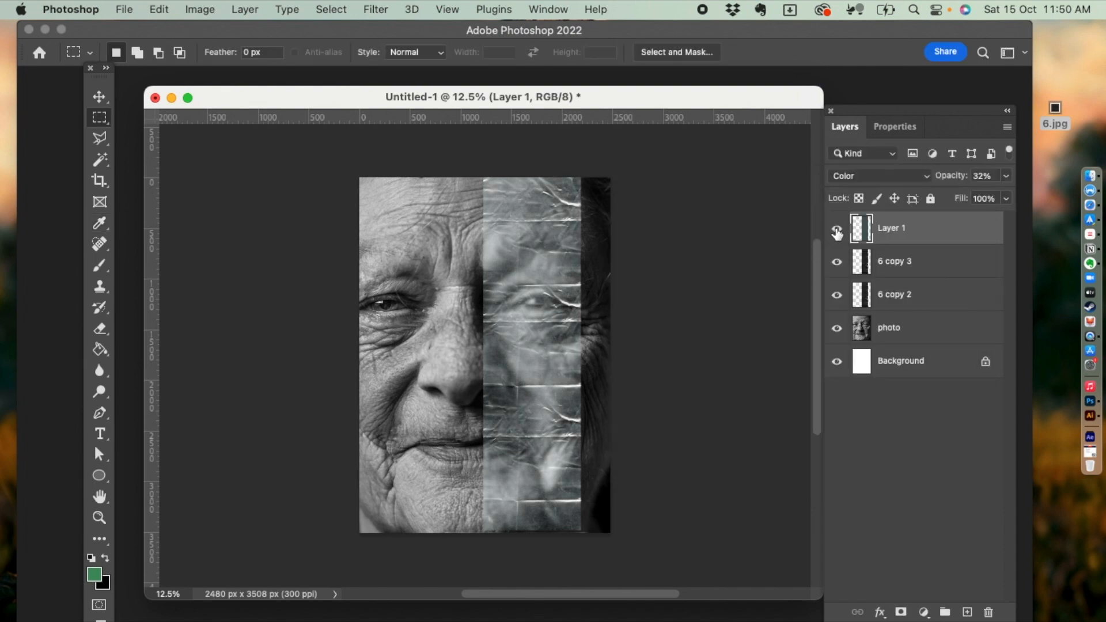
{"action": "left_click", "coordinate": [836, 231]}
{"action": "left_click", "coordinate": [837, 231]}
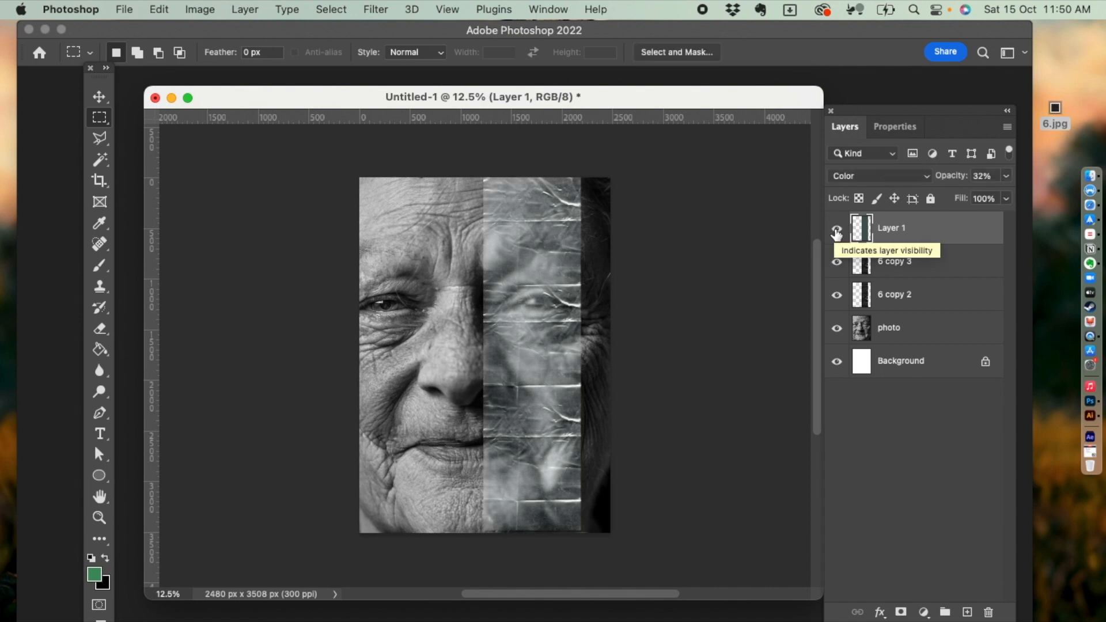
{"action": "left_click", "coordinate": [836, 231]}
{"action": "left_click", "coordinate": [836, 231]}
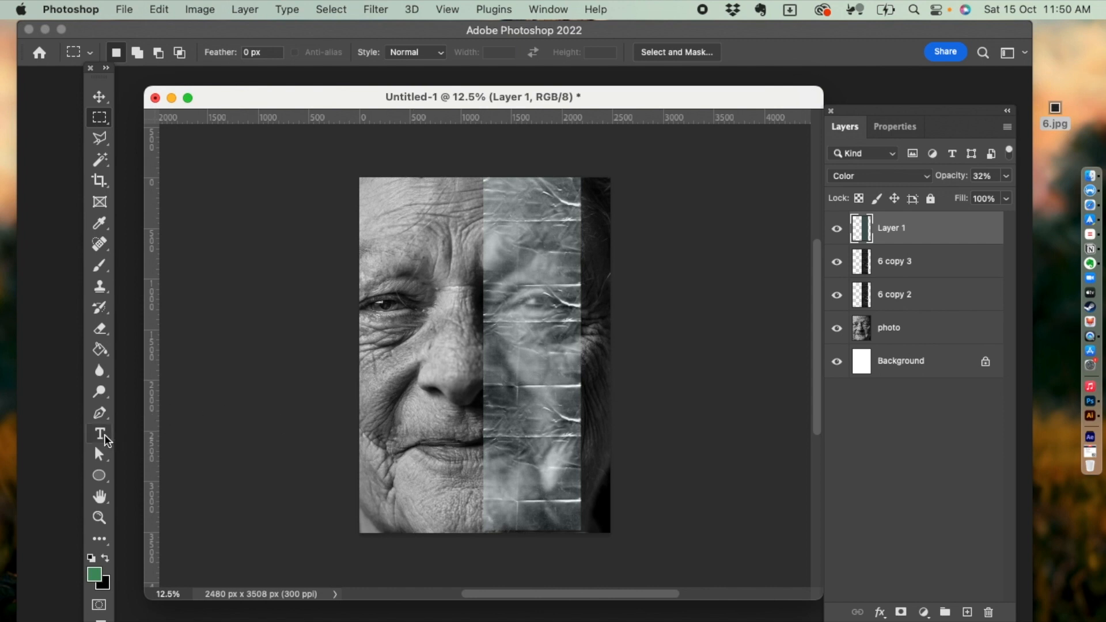
Set the foreground colour to white (ffffff).
{"action": "left_click", "coordinate": [103, 582]}
{"action": "left_click", "coordinate": [373, 284]}
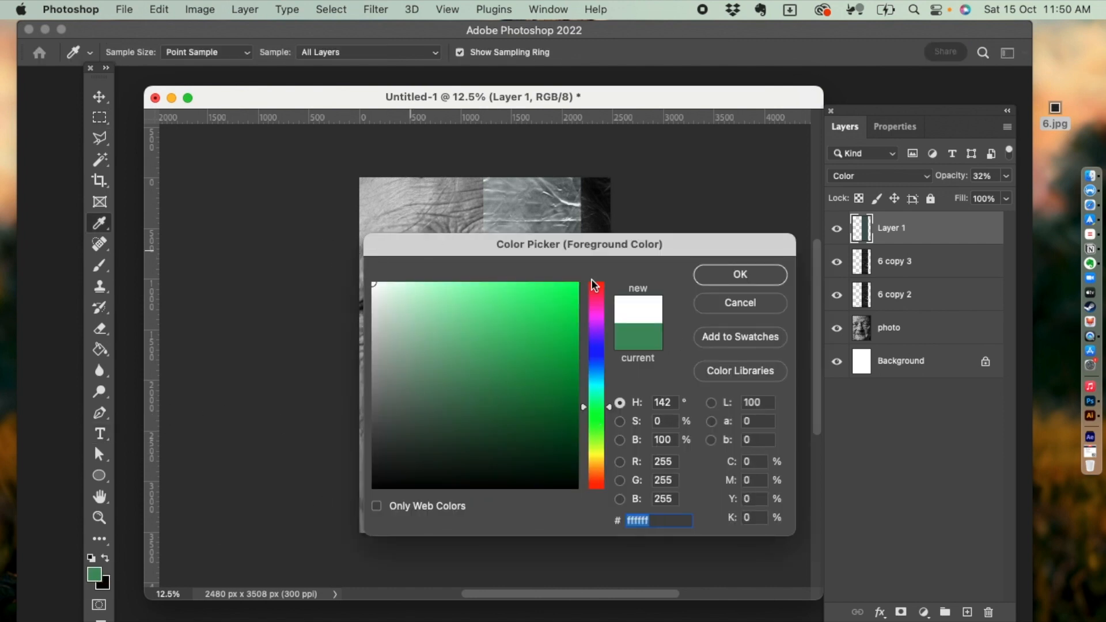
{"action": "key", "text": "Return"}
Place the default Lorem Ipsum text in Alfarn 2 across the face and move it to eye level.
{"action": "left_click", "coordinate": [100, 434]}
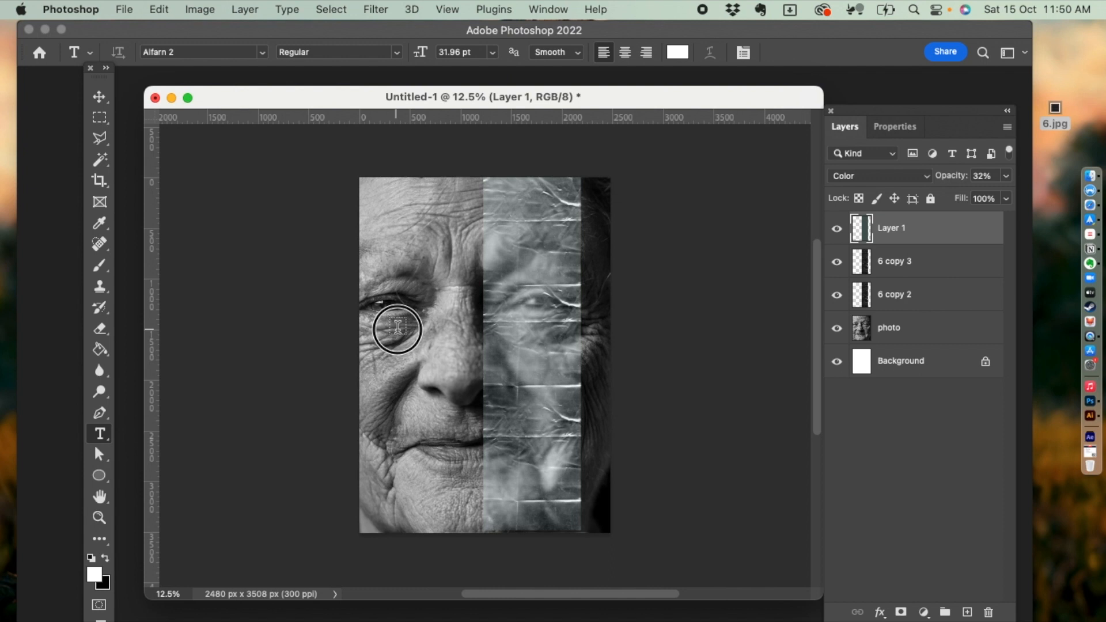
{"action": "left_click", "coordinate": [397, 326]}
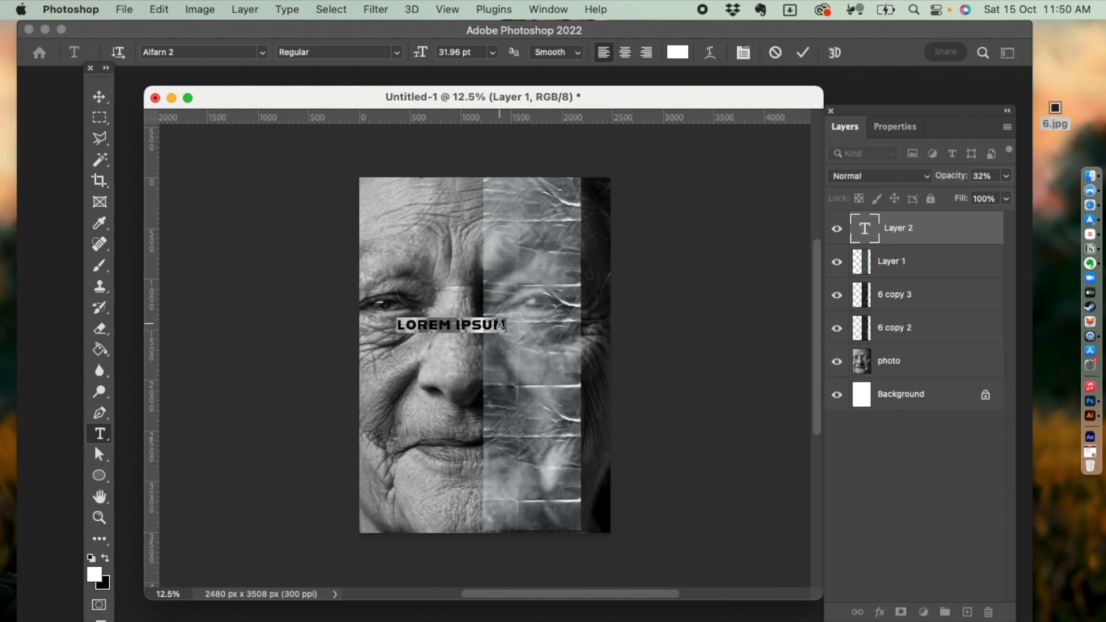
{"action": "left_click", "coordinate": [99, 95]}
{"action": "left_click_drag", "start_coordinate": [434, 323], "coordinate": [422, 299]}
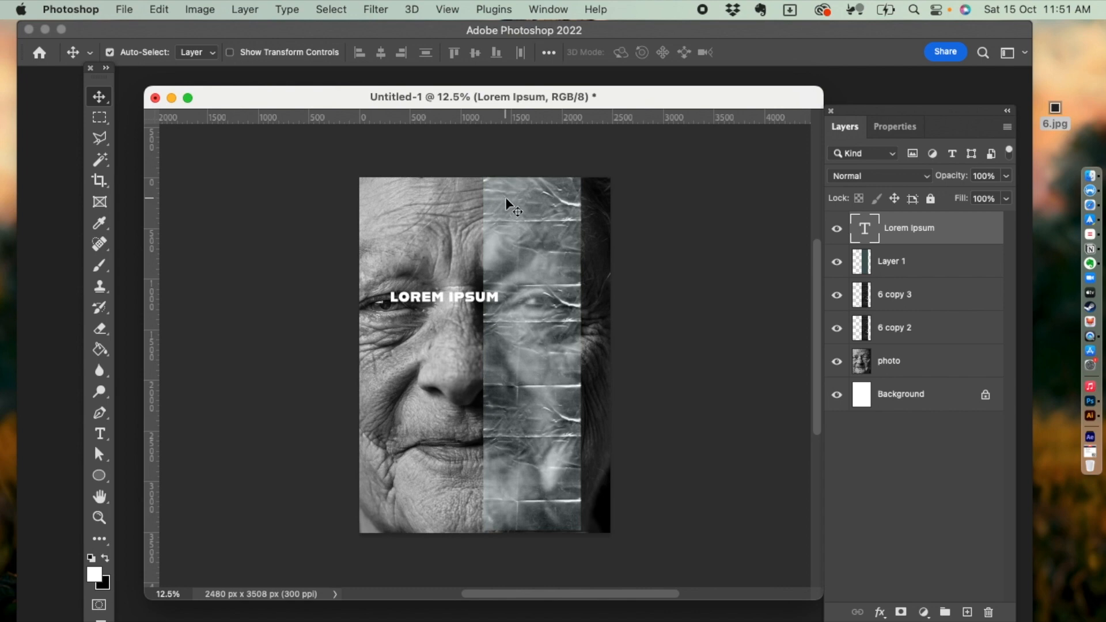
Examine the edges of the Lorem Ipsum lettering at 300% zoom, and delete the text layer.
{"action": "scroll", "coordinate": [507, 204], "scroll_direction": "up", "scroll_amount": 10}
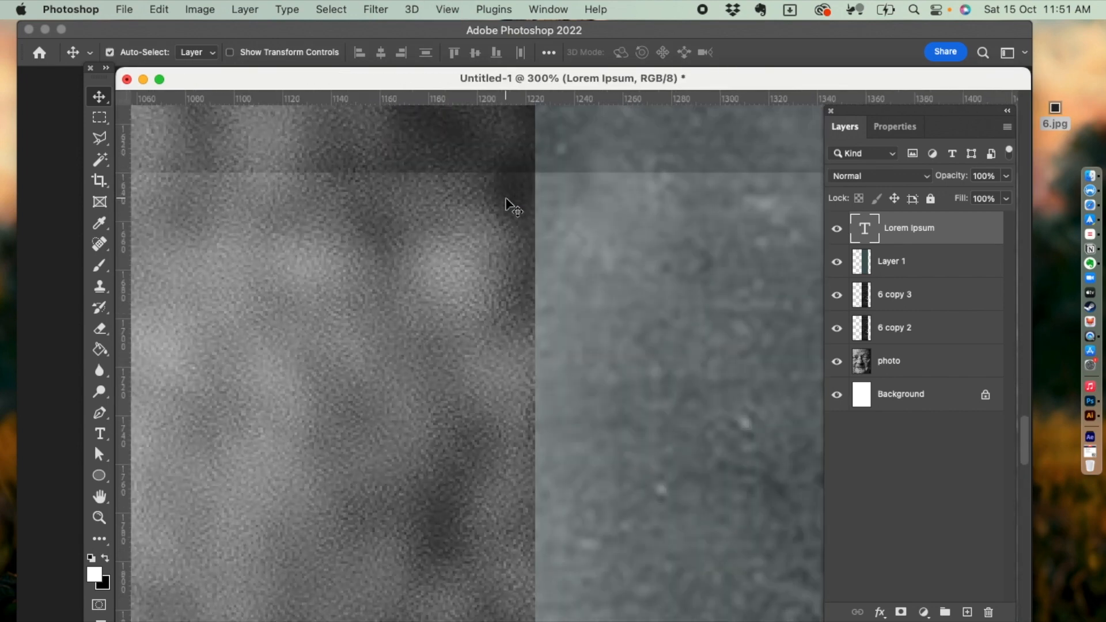
{"action": "left_click_drag", "start_coordinate": [356, 270], "coordinate": [679, 576]}
{"action": "left_click_drag", "start_coordinate": [363, 400], "coordinate": [758, 599]}
{"action": "left_click_drag", "start_coordinate": [178, 298], "coordinate": [356, 467]}
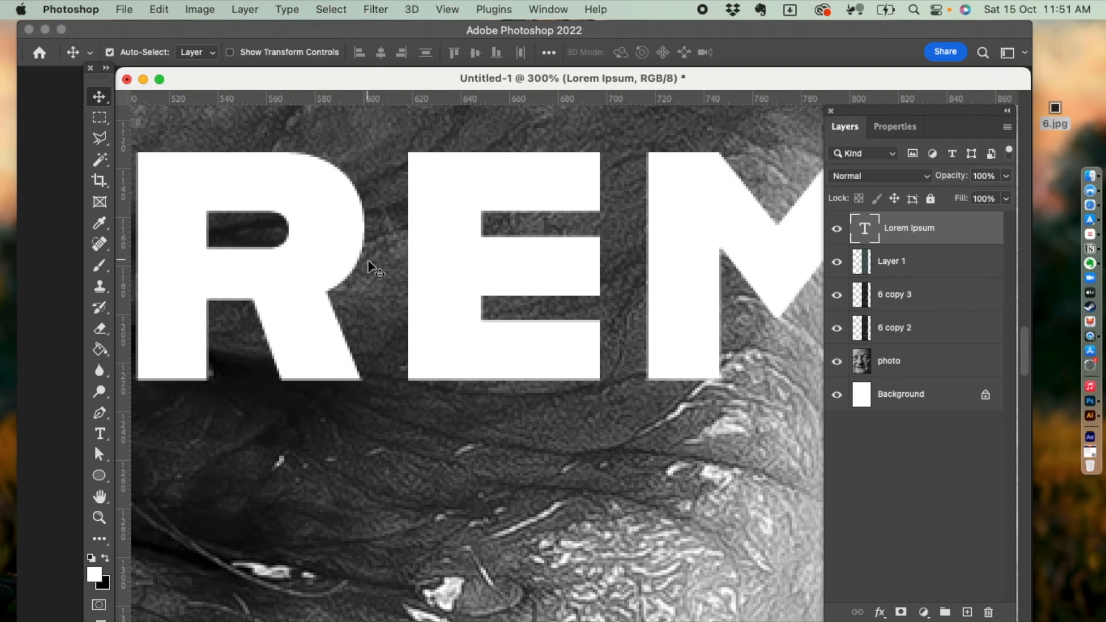
{"action": "key", "text": "super+minus"}
{"action": "key", "text": "super+minus"}
{"action": "key", "text": "super+minus"}
{"action": "key", "text": "super+minus"}
{"action": "key", "text": "super+minus"}
{"action": "key", "text": "super+minus"}
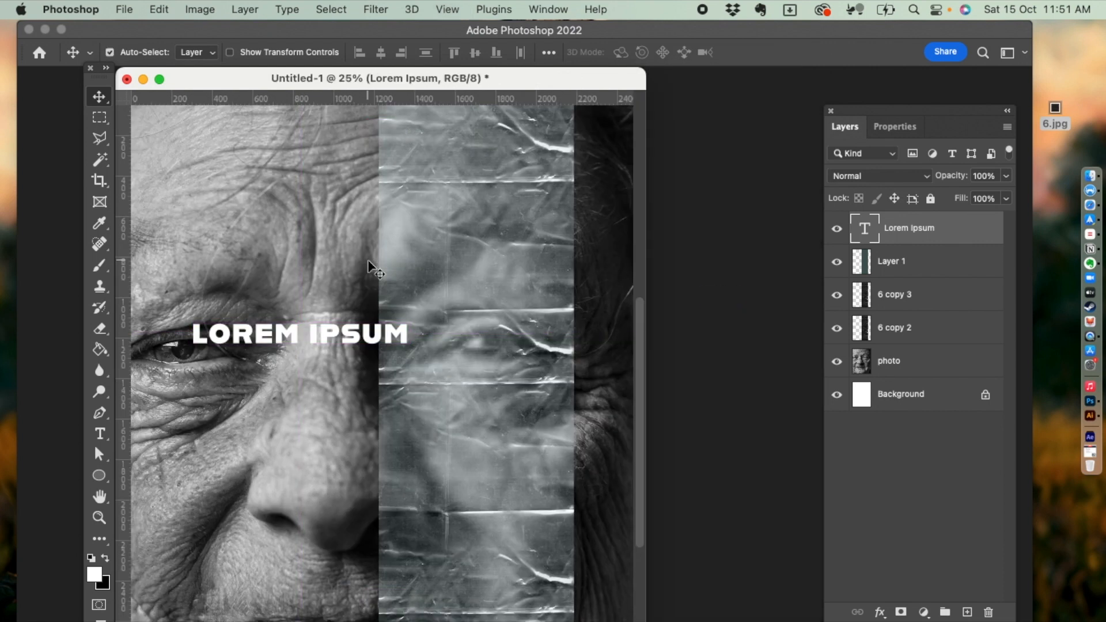
{"action": "key", "text": "super+minus"}
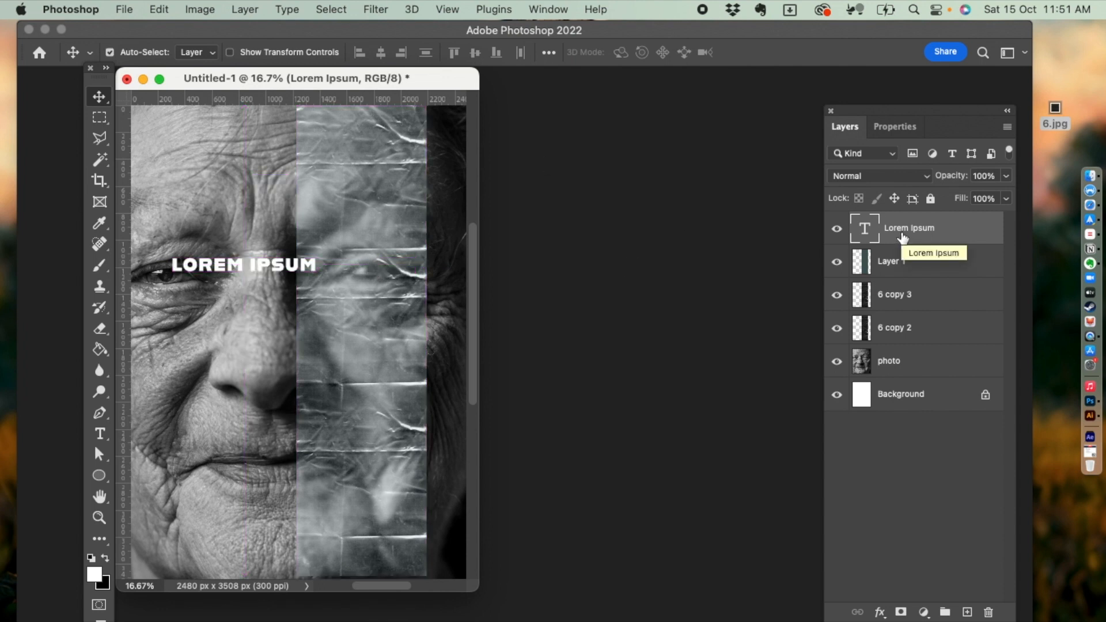
{"action": "key", "text": "BackSpace"}
Save a copy of the portrait image to the Desktop as a PNG named Background.
{"action": "left_click_drag", "start_coordinate": [248, 81], "coordinate": [334, 99]}
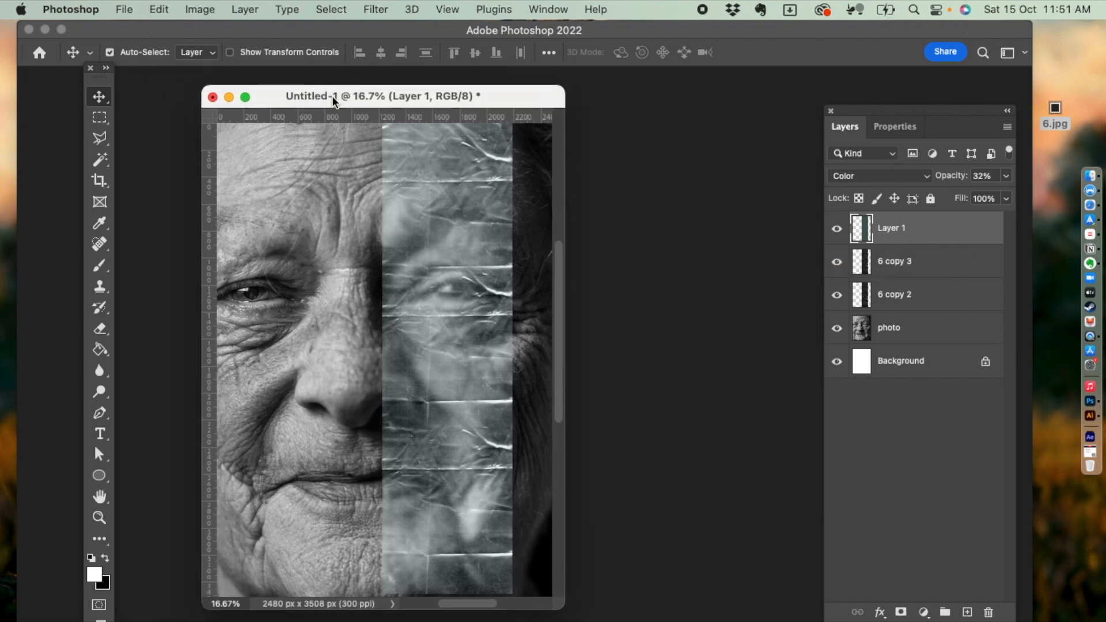
{"action": "left_click", "coordinate": [109, 6]}
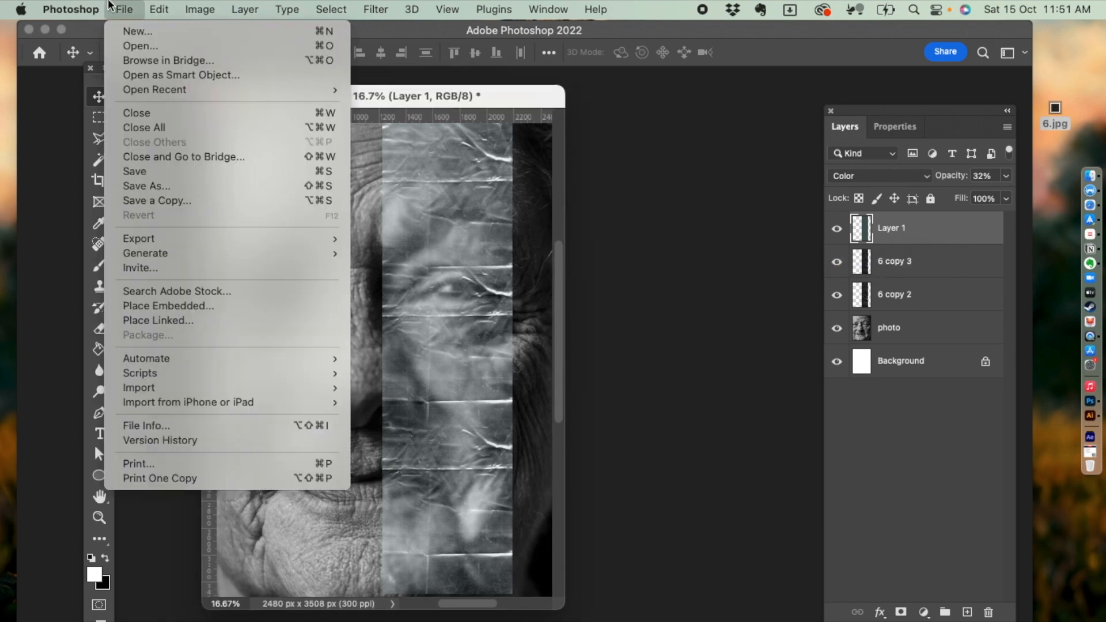
{"action": "left_click", "coordinate": [162, 208]}
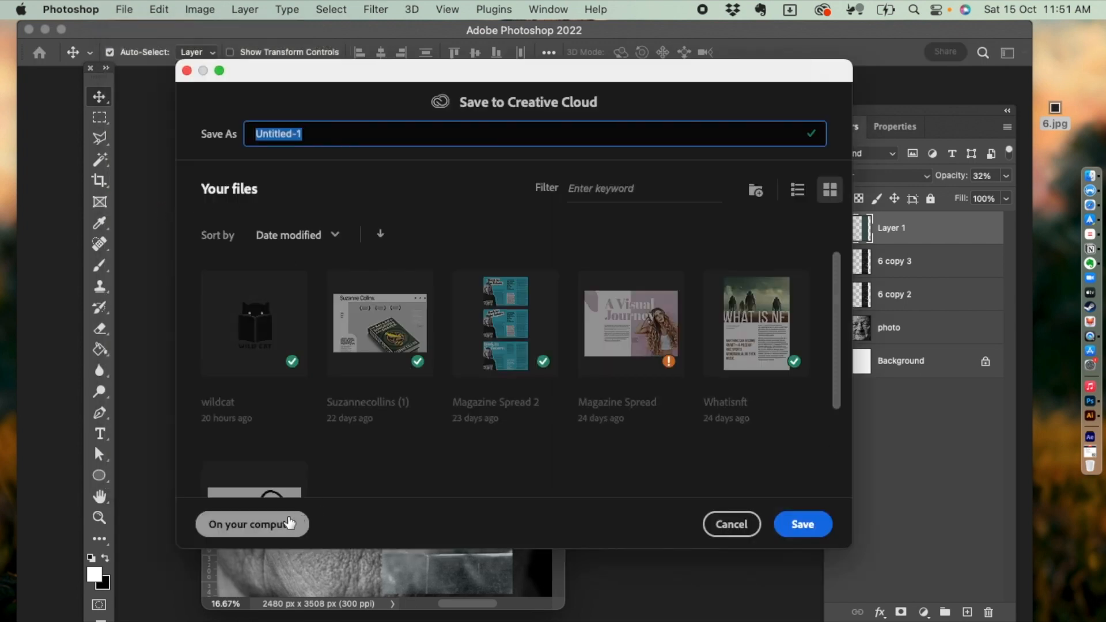
{"action": "left_click", "coordinate": [262, 535]}
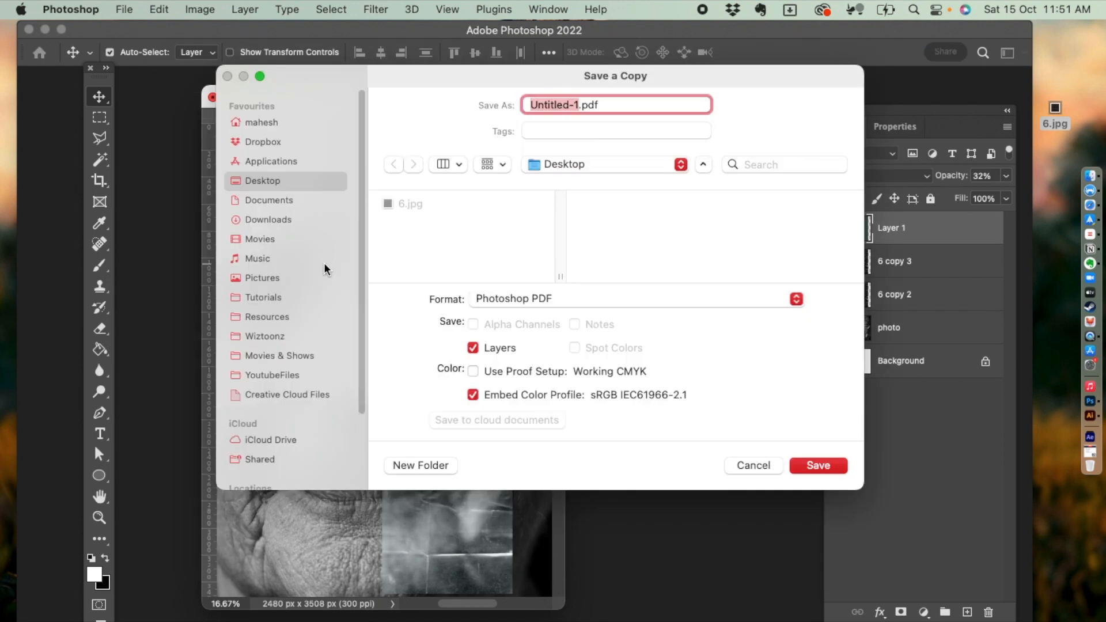
{"action": "left_click", "coordinate": [523, 299]}
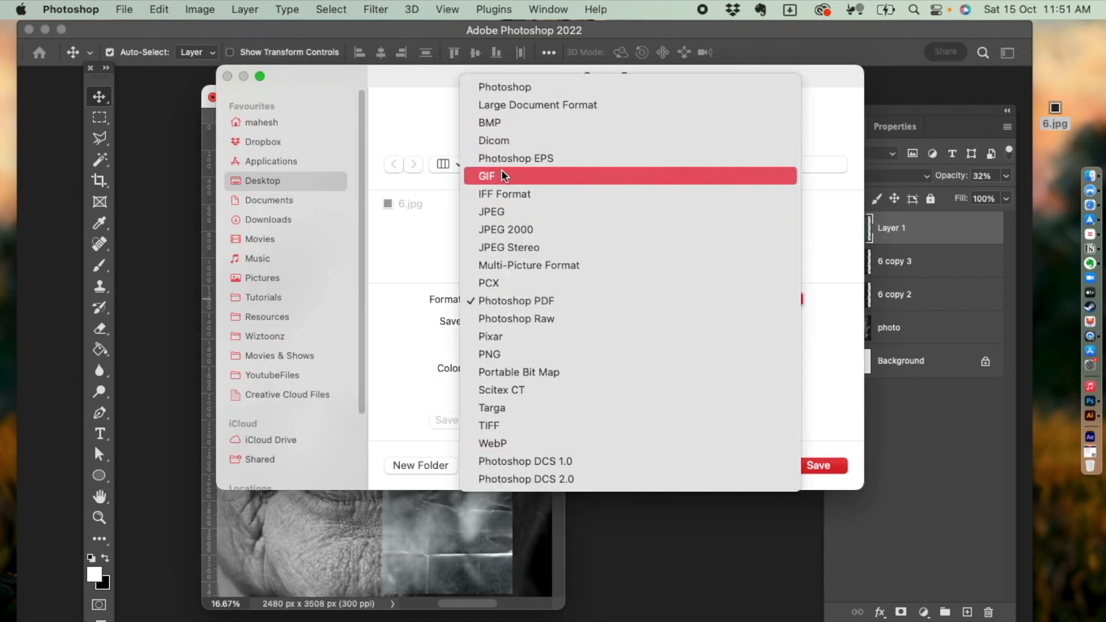
{"action": "left_click", "coordinate": [503, 353]}
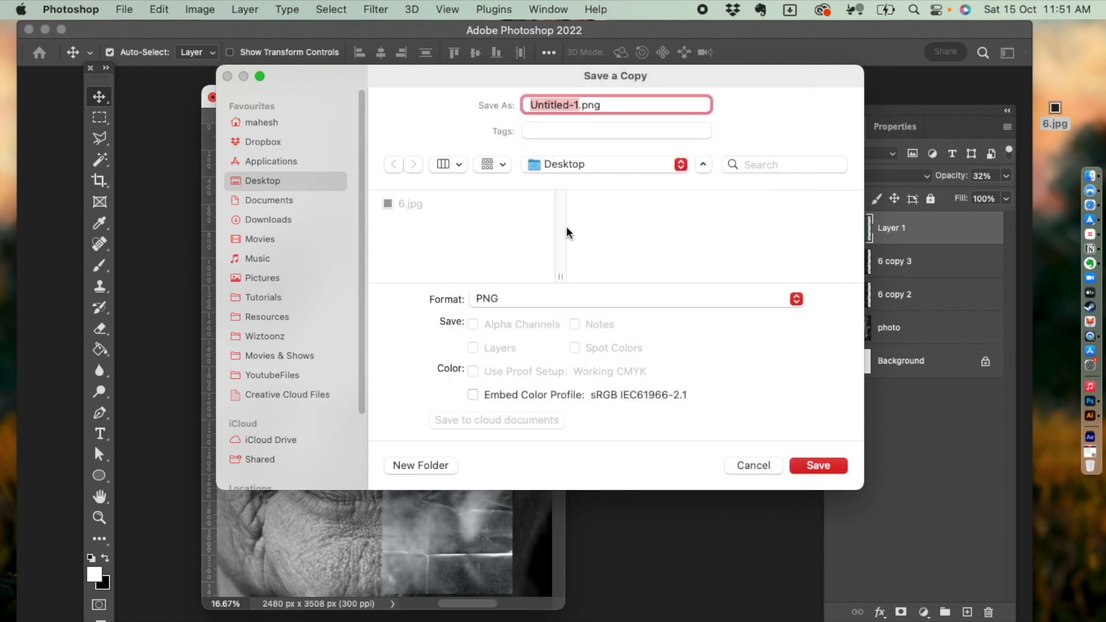
{"action": "type", "text": "Background"}
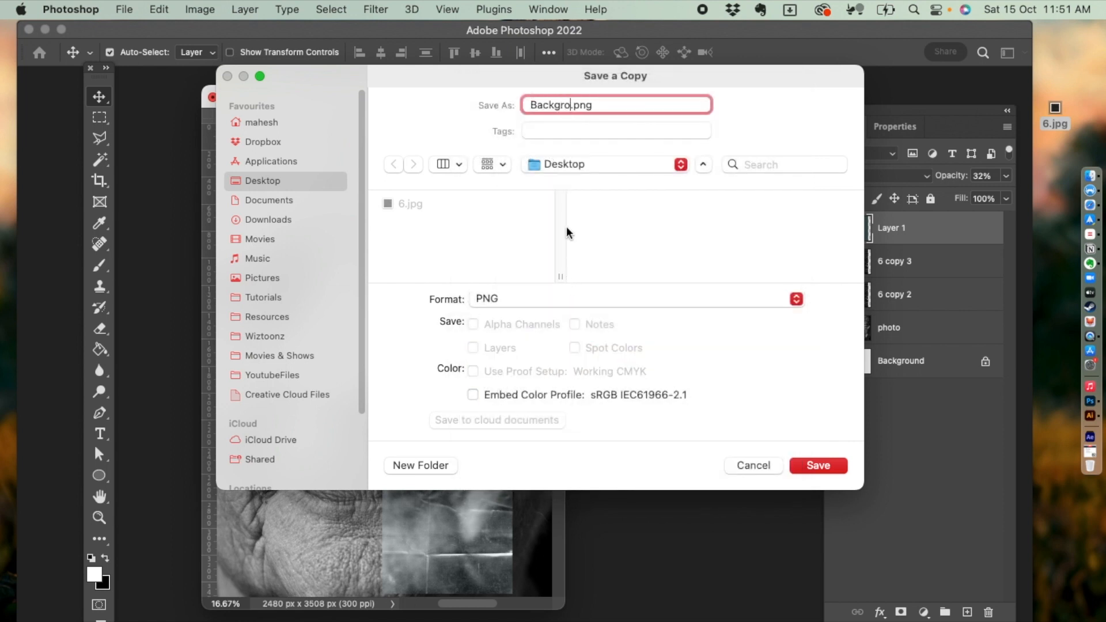
{"action": "key", "text": "Return"}
{"action": "left_click", "coordinate": [667, 338]}
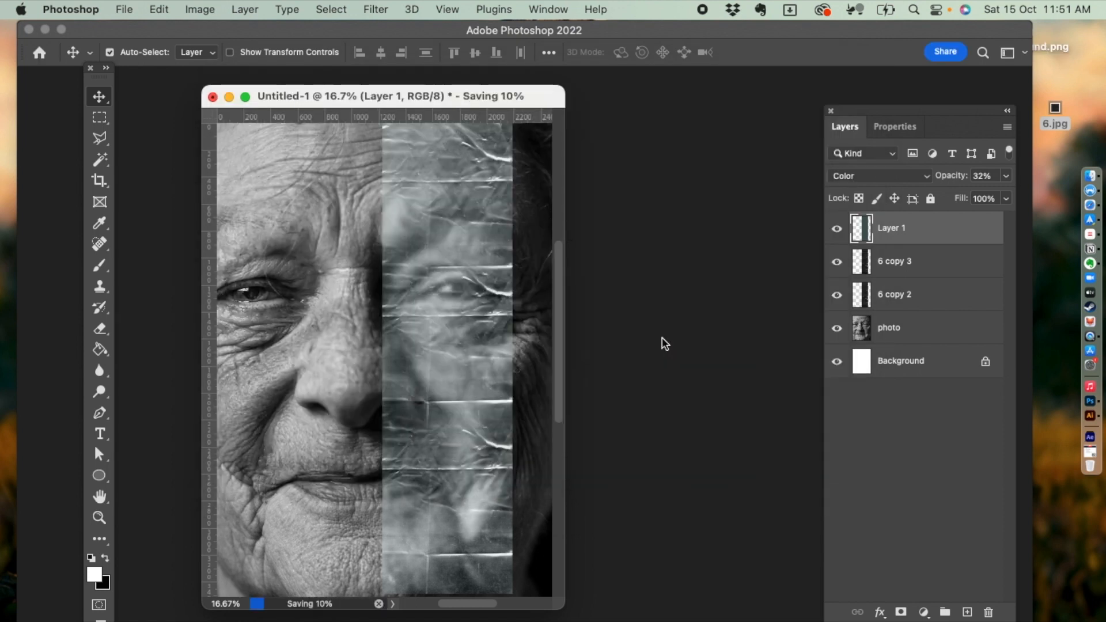
Quit Photoshop without saving the document, switch to Illustrator and create a new A4 document.
{"action": "left_click", "coordinate": [71, 9]}
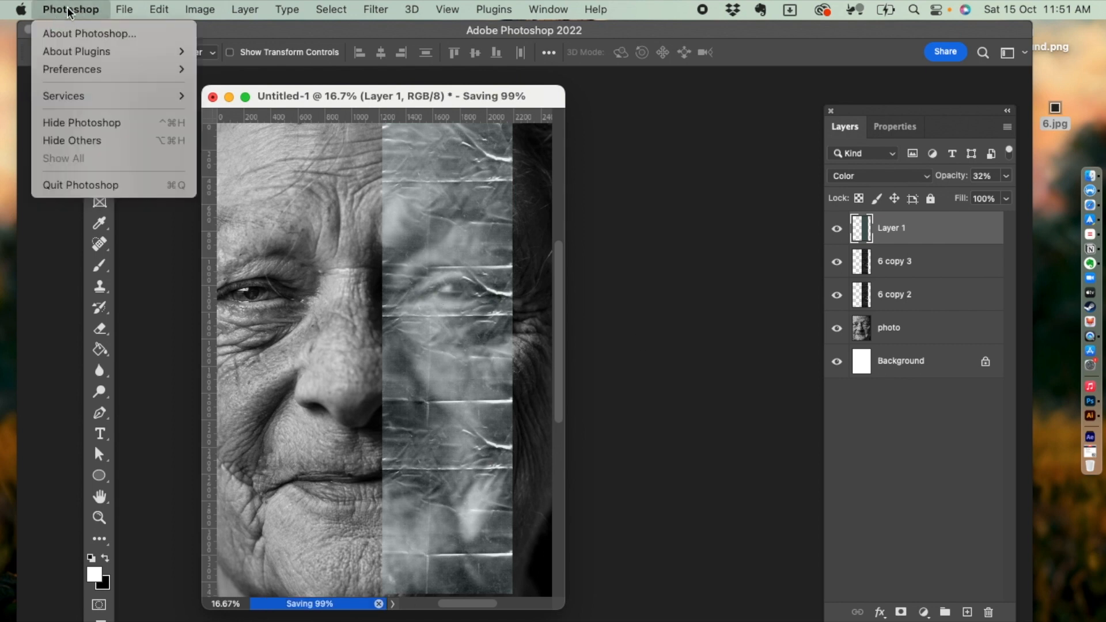
{"action": "left_click", "coordinate": [74, 184]}
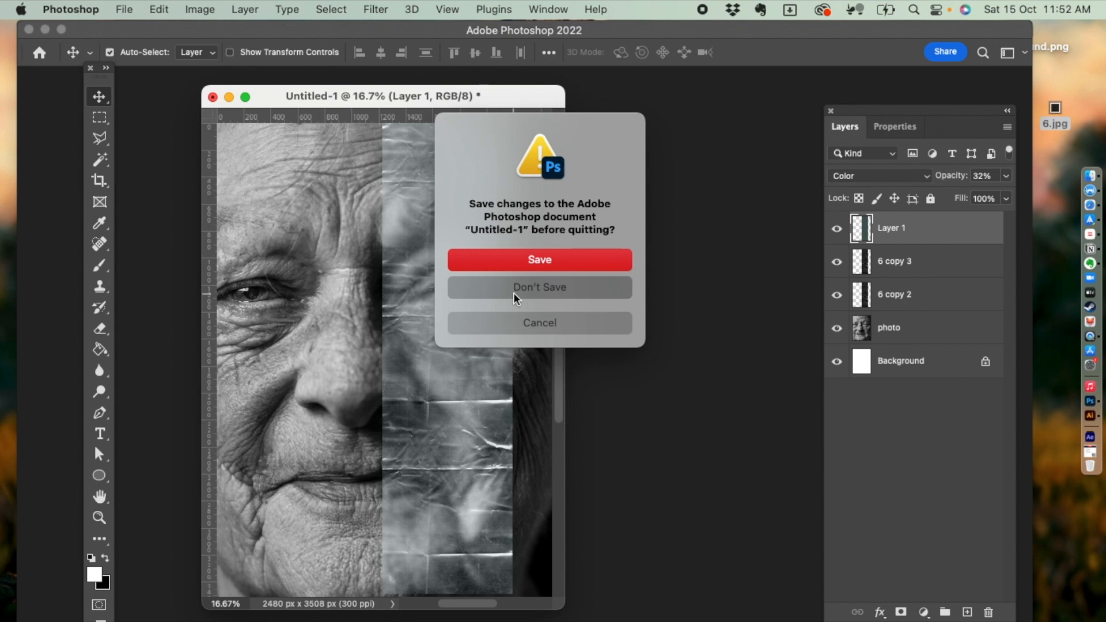
{"action": "left_click", "coordinate": [516, 298]}
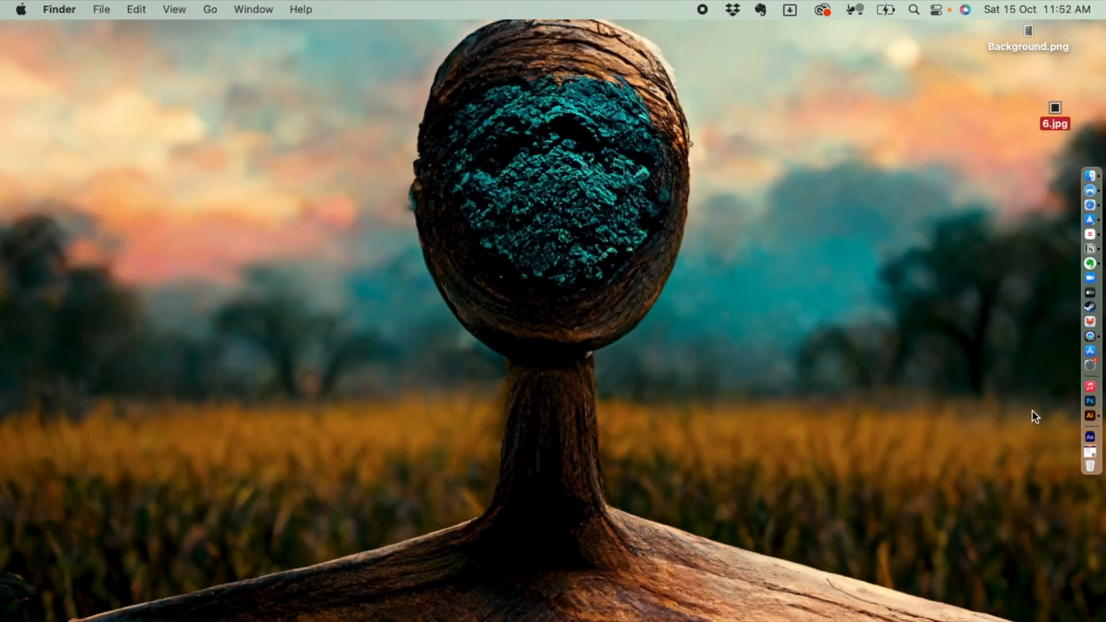
{"action": "left_click", "coordinate": [1089, 417]}
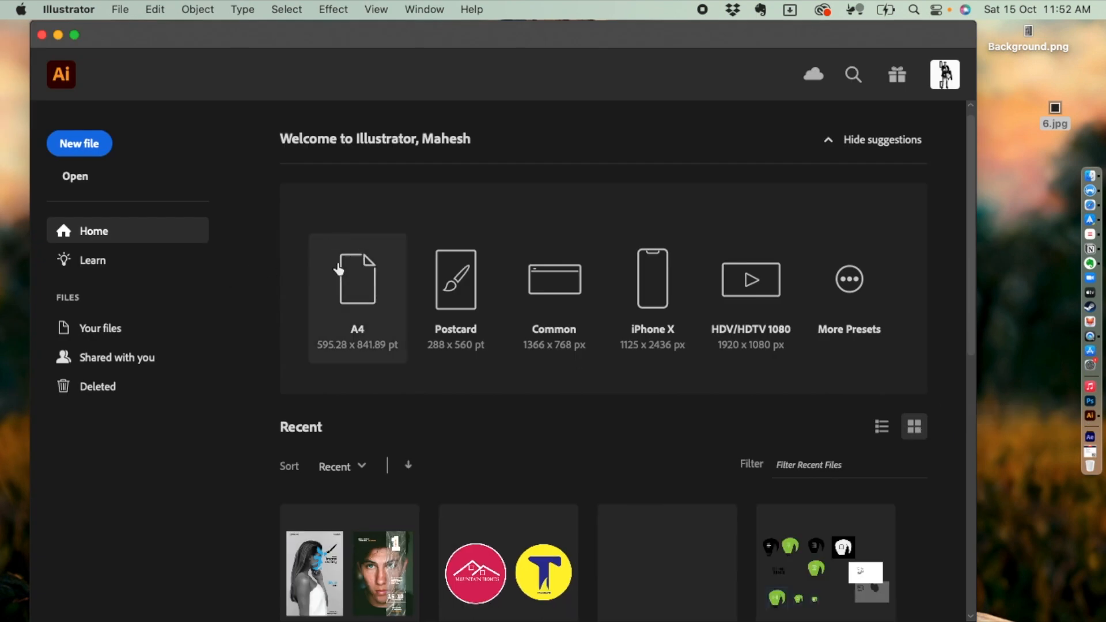
{"action": "left_click", "coordinate": [339, 269]}
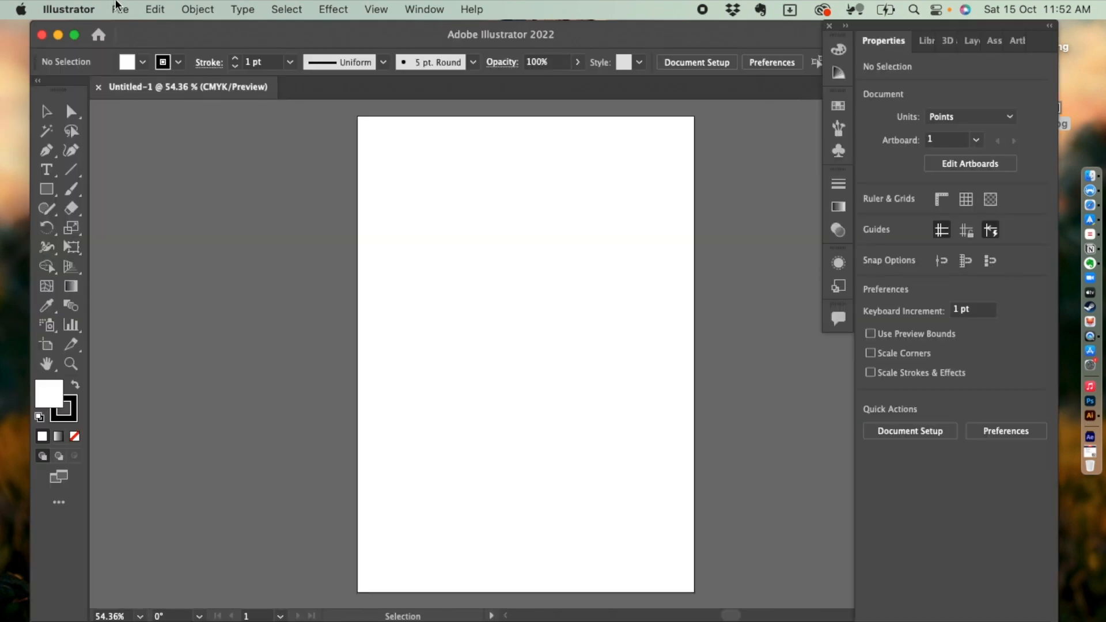
Place Background.png from the Desktop as an embedded, unlinked image covering the entire A4 artboard.
{"action": "left_click", "coordinate": [117, 8]}
{"action": "left_click", "coordinate": [157, 308]}
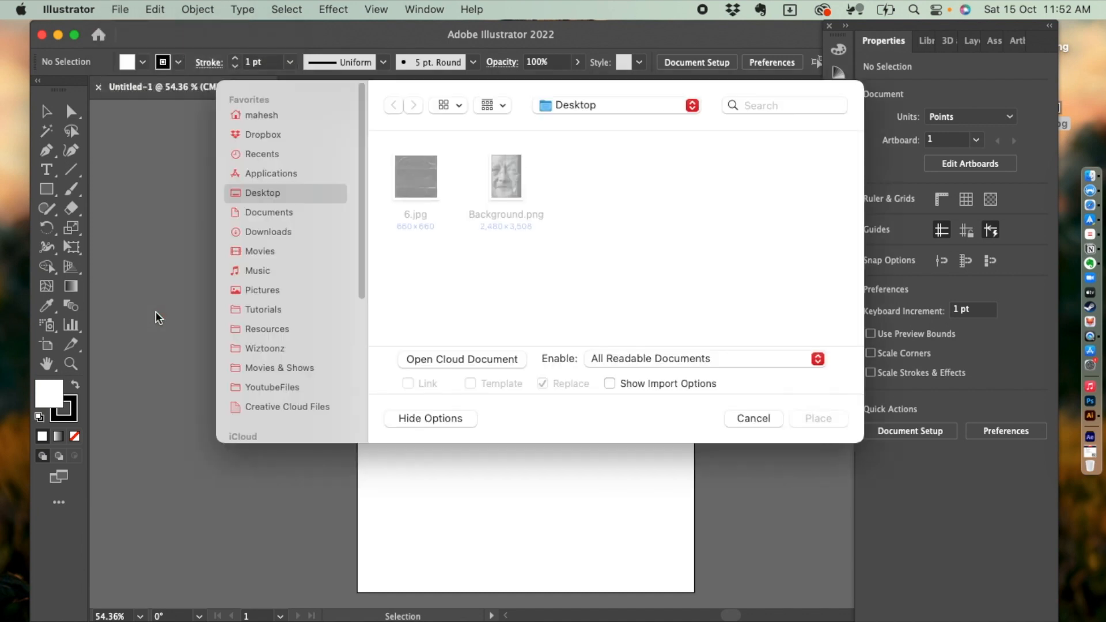
{"action": "left_click", "coordinate": [503, 189]}
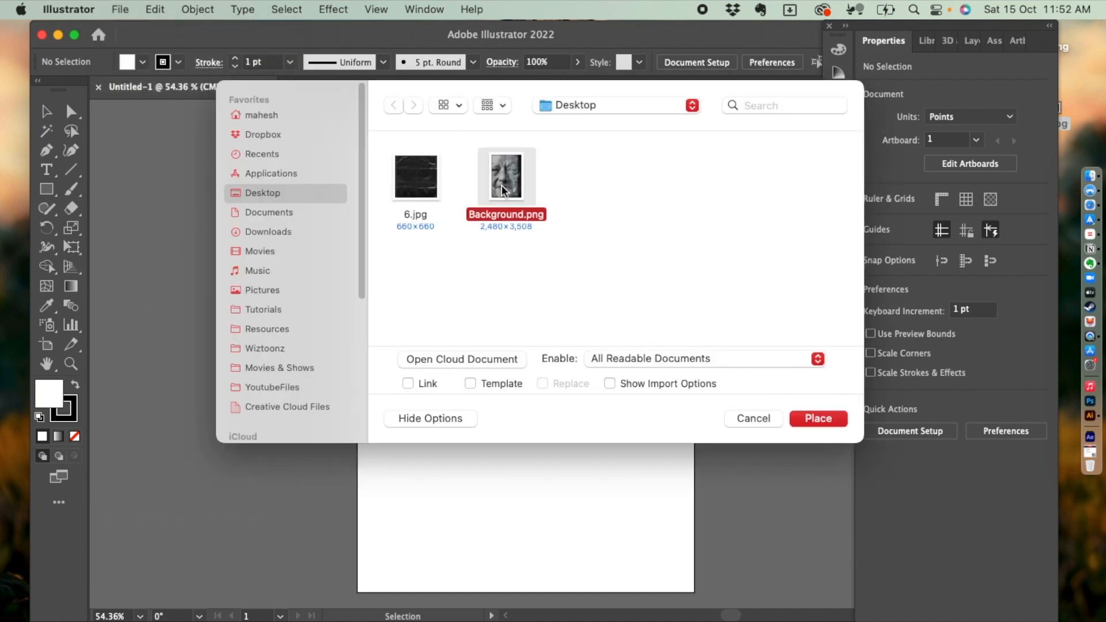
{"action": "left_click", "coordinate": [410, 384]}
{"action": "left_click", "coordinate": [409, 385]}
{"action": "left_click", "coordinate": [408, 386]}
{"action": "left_click", "coordinate": [408, 384]}
{"action": "left_click", "coordinate": [817, 419]}
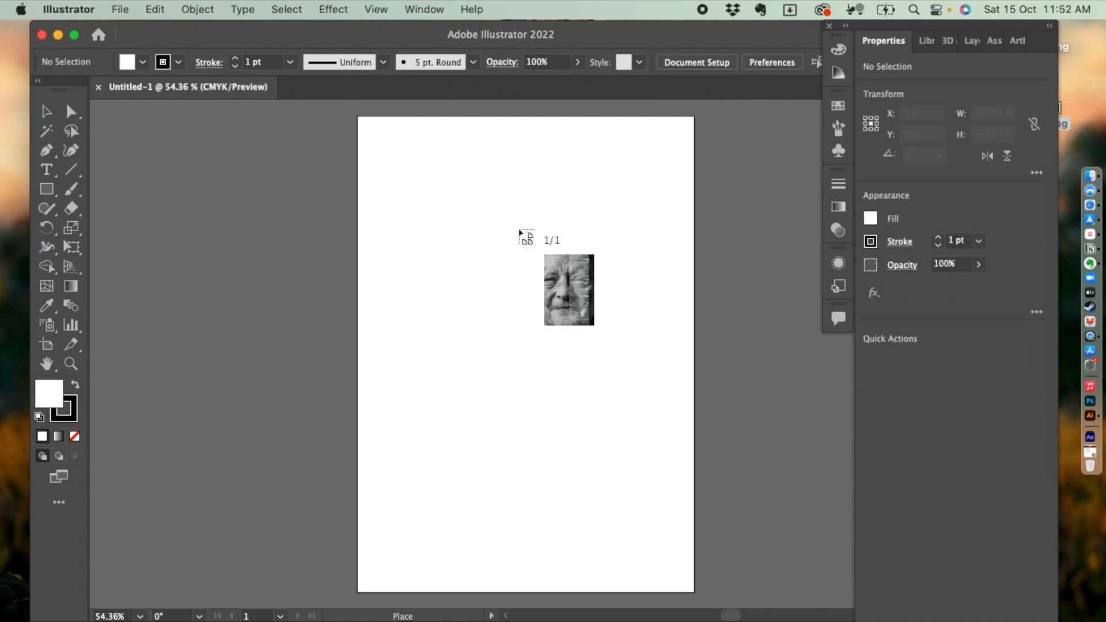
{"action": "left_click_drag", "start_coordinate": [357, 120], "coordinate": [695, 373]}
{"action": "scroll", "coordinate": [476, 290], "scroll_direction": "up", "scroll_amount": 10}
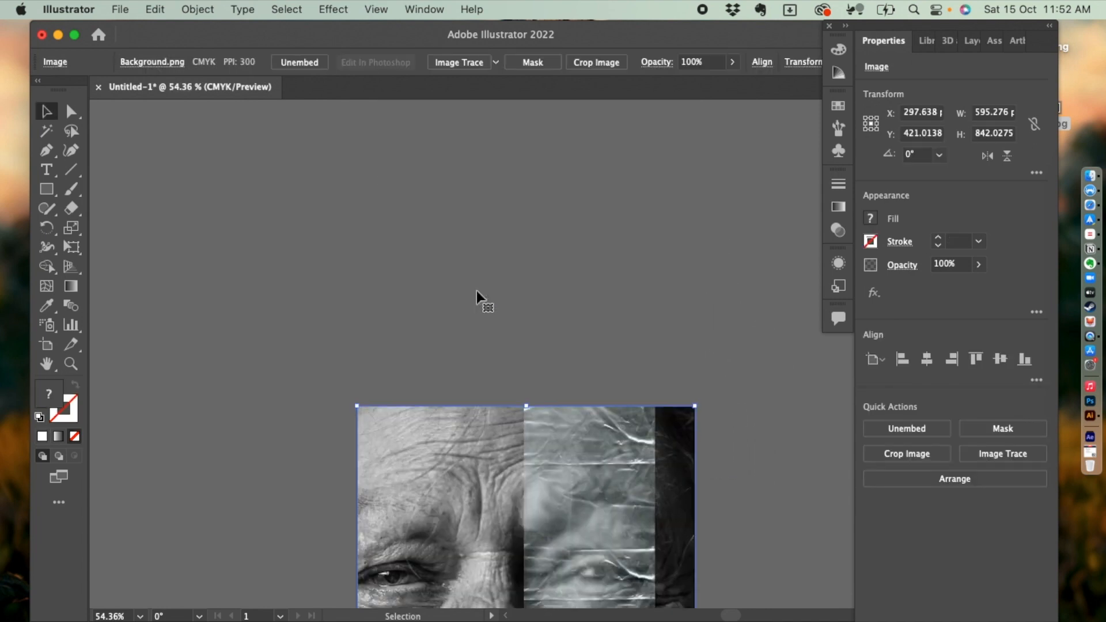
{"action": "scroll", "coordinate": [476, 290], "scroll_direction": "down", "scroll_amount": 5}
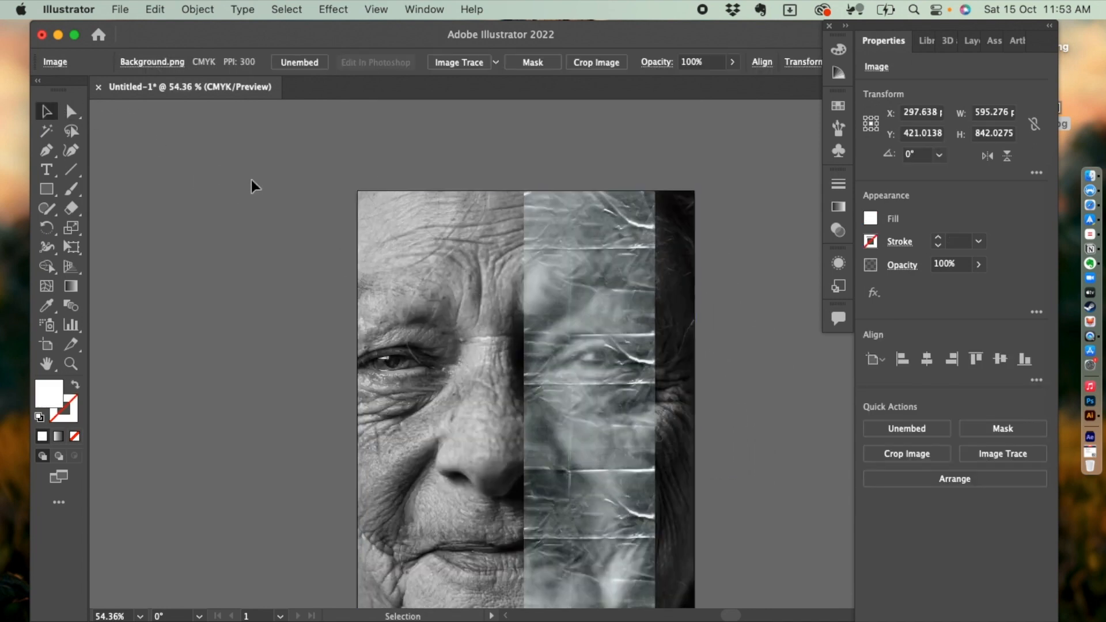
{"action": "left_click", "coordinate": [264, 188]}
{"action": "scroll", "coordinate": [265, 186], "scroll_direction": "down", "scroll_amount": 5}
{"action": "scroll", "coordinate": [264, 186], "scroll_direction": "down", "scroll_amount": 2}
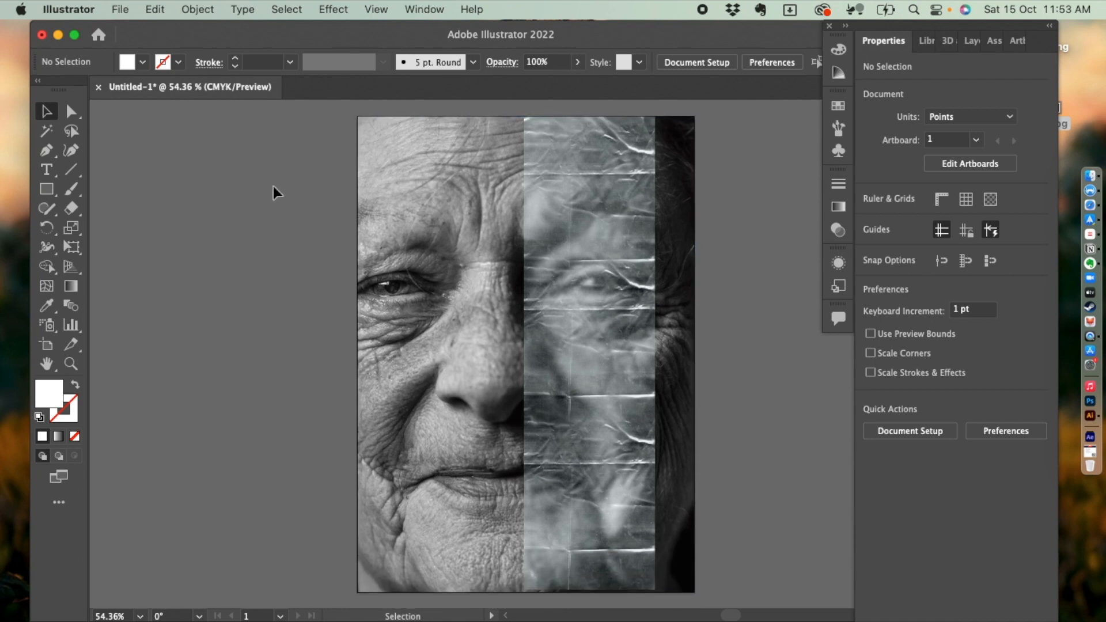
Add the two-line title text "IMAGE EDITING / WORKSHOP" on the forehead of the portrait.
{"action": "scroll", "coordinate": [273, 185], "scroll_direction": "up", "scroll_amount": 2}
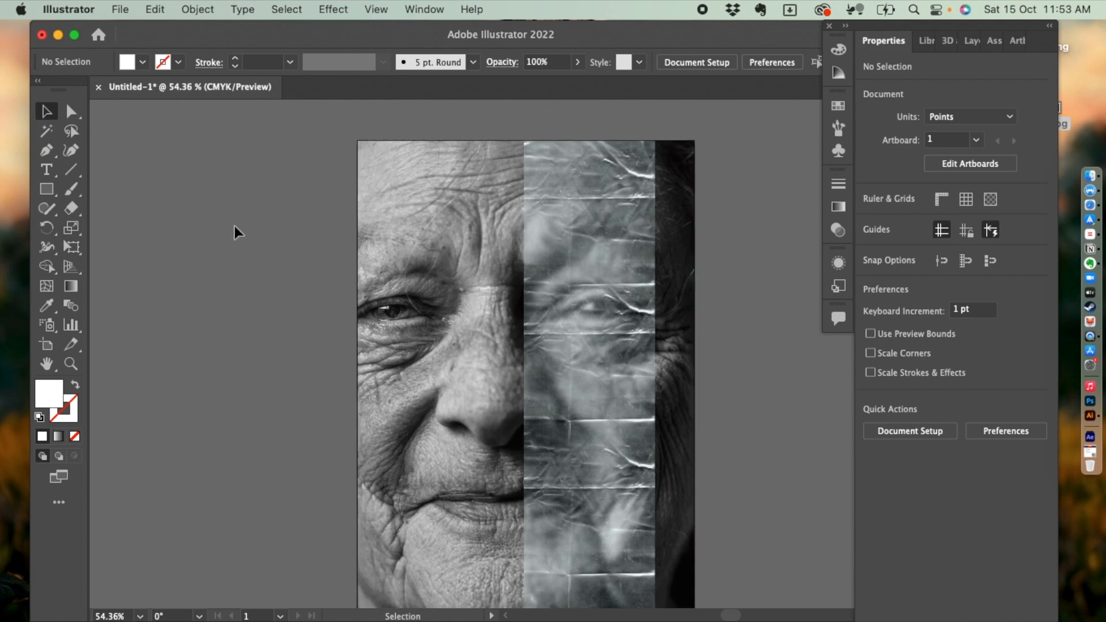
{"action": "left_click", "coordinate": [46, 170]}
{"action": "left_click", "coordinate": [399, 200]}
{"action": "type", "text": "ImAGE EDITING"}
{"action": "key", "text": "Return"}
{"action": "type", "text": "WORKSHOP"}
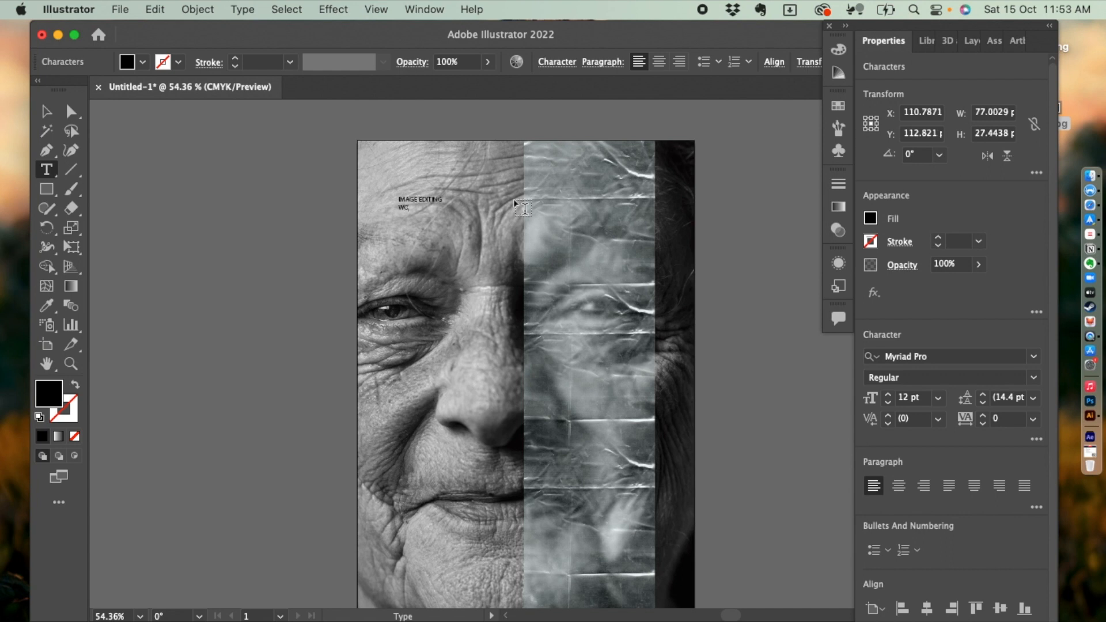
Enlarge the title text to about 150 pt wide and position it on the forehead above the eye.
{"action": "left_click", "coordinate": [46, 111]}
{"action": "mouse_move", "coordinate": [442, 212]}
{"action": "left_mouse_down"}
{"action": "mouse_move", "coordinate": [481, 240]}
{"action": "mouse_move", "coordinate": [485, 227]}
{"action": "mouse_move", "coordinate": [432, 216]}
{"action": "left_mouse_up"}
{"action": "left_click", "coordinate": [271, 217]}
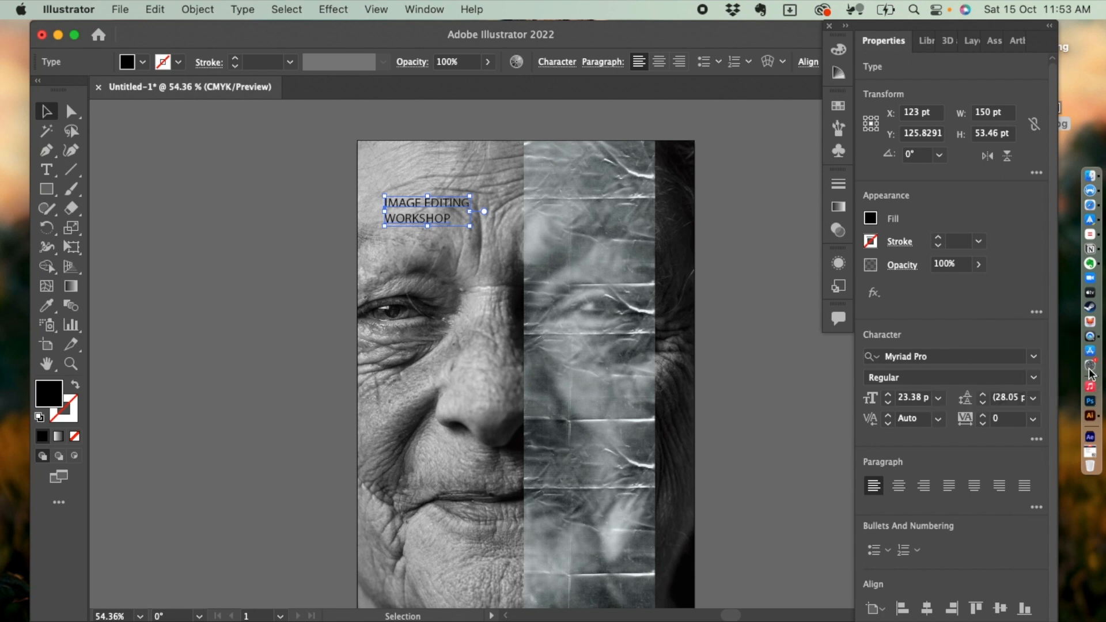
Switch to Typeface and set the font preview text to IMAGE EDITING WORKSHOP.
{"action": "left_click", "coordinate": [1092, 332]}
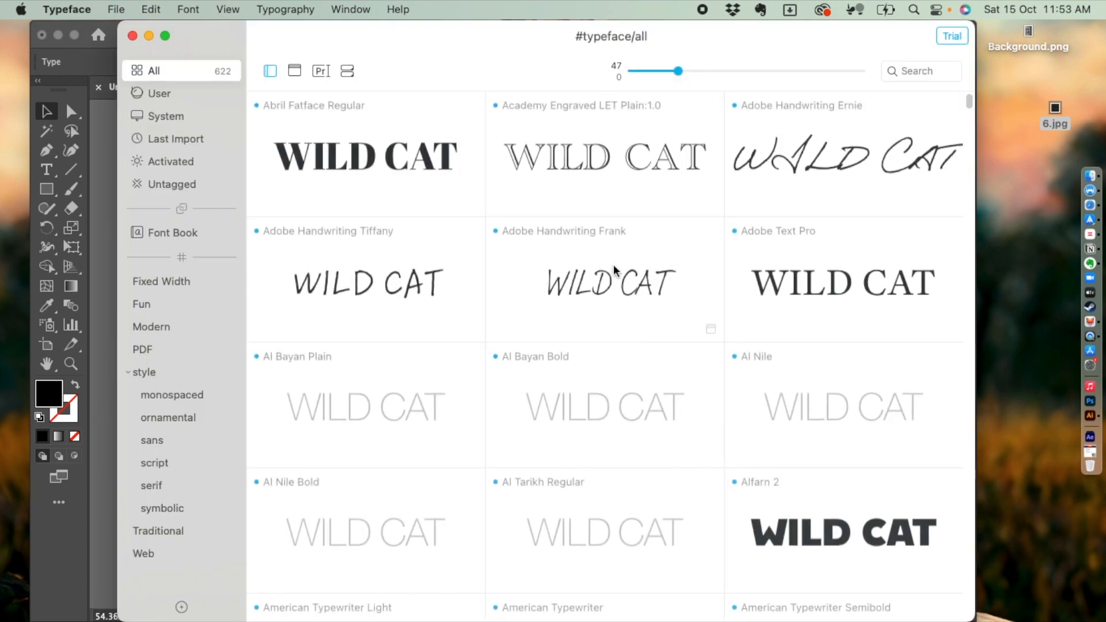
{"action": "left_click_drag", "start_coordinate": [436, 39], "coordinate": [729, 212]}
{"action": "left_click", "coordinate": [617, 242]}
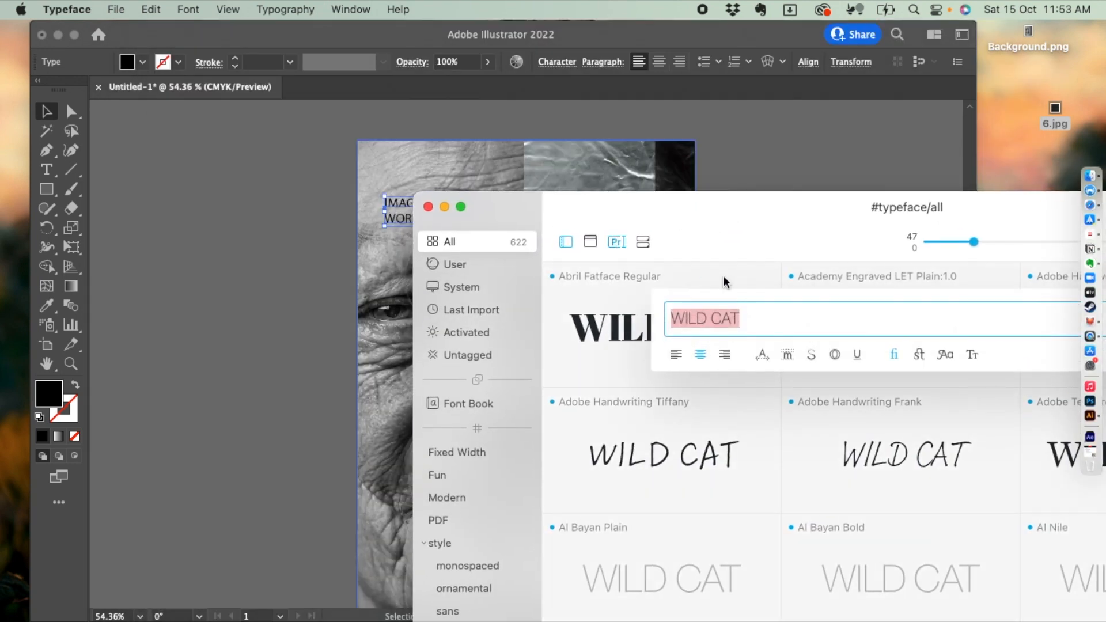
{"action": "type", "text": "im"}
{"action": "key", "text": "BackSpace"}
{"action": "key", "text": "BackSpace"}
{"action": "type", "text": "IMAGE EDITING WORKSHOP"}
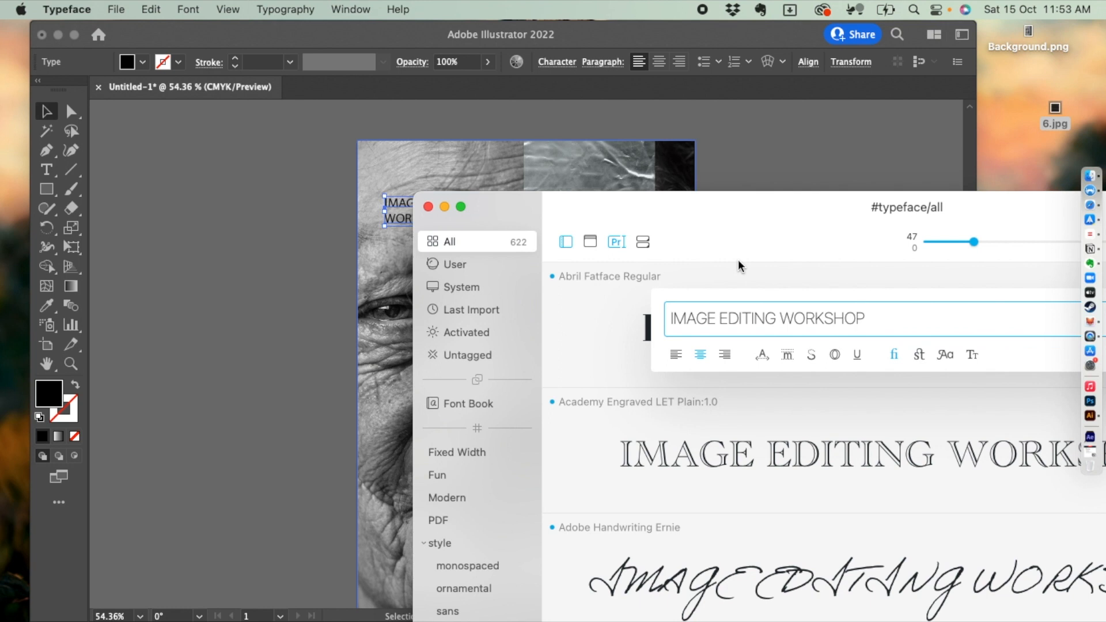
Reduce the preview size to 25 and browse the font list as far as the Bodoni 72 fonts for a title typeface.
{"action": "left_click_drag", "start_coordinate": [792, 215], "coordinate": [506, 19]}
{"action": "scroll", "coordinate": [578, 264], "scroll_direction": "down", "scroll_amount": 3}
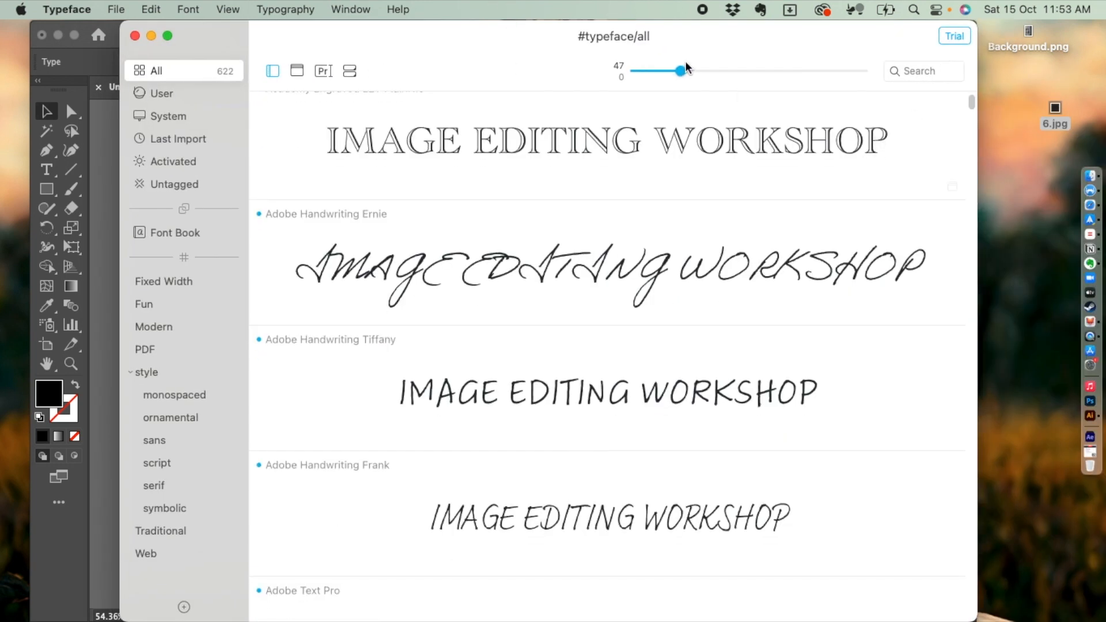
{"action": "left_click", "coordinate": [656, 72]}
{"action": "scroll", "coordinate": [692, 323], "scroll_direction": "down", "scroll_amount": 10}
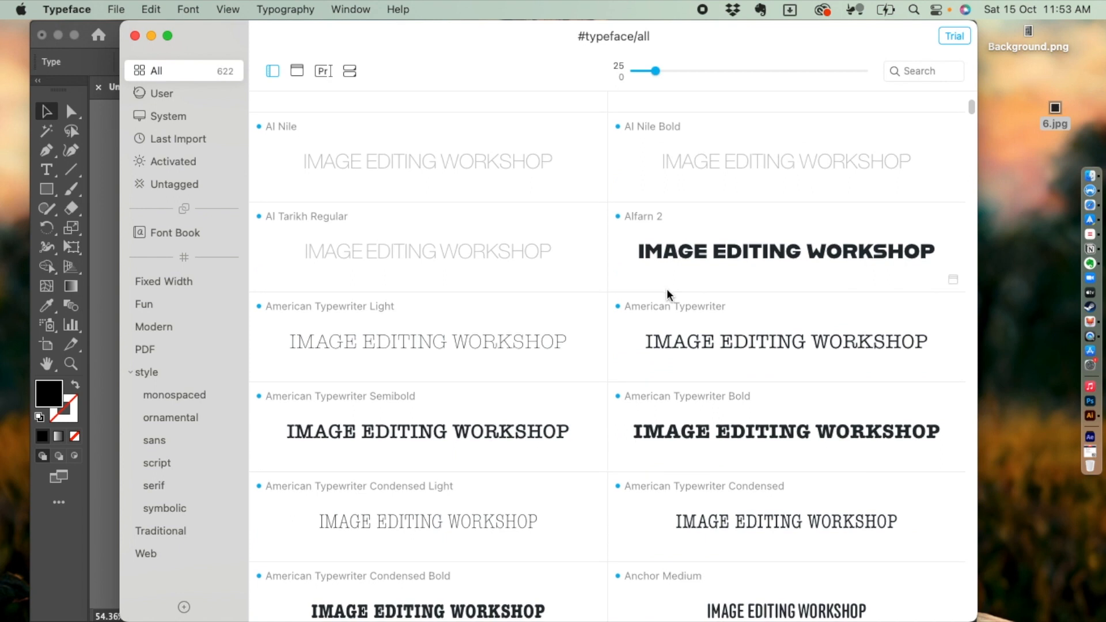
{"action": "scroll", "coordinate": [667, 293], "scroll_direction": "down", "scroll_amount": 10}
{"action": "scroll", "coordinate": [667, 295], "scroll_direction": "down", "scroll_amount": 10}
{"action": "scroll", "coordinate": [667, 295], "scroll_direction": "down", "scroll_amount": 8}
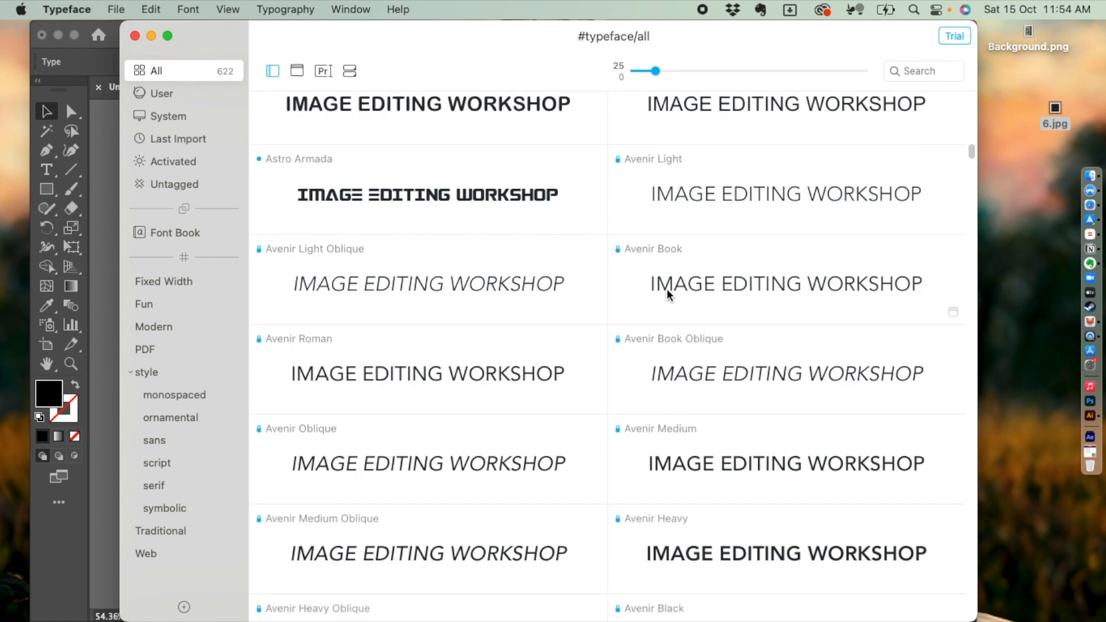
{"action": "scroll", "coordinate": [667, 294], "scroll_direction": "down", "scroll_amount": 10}
{"action": "scroll", "coordinate": [667, 294], "scroll_direction": "down", "scroll_amount": 8}
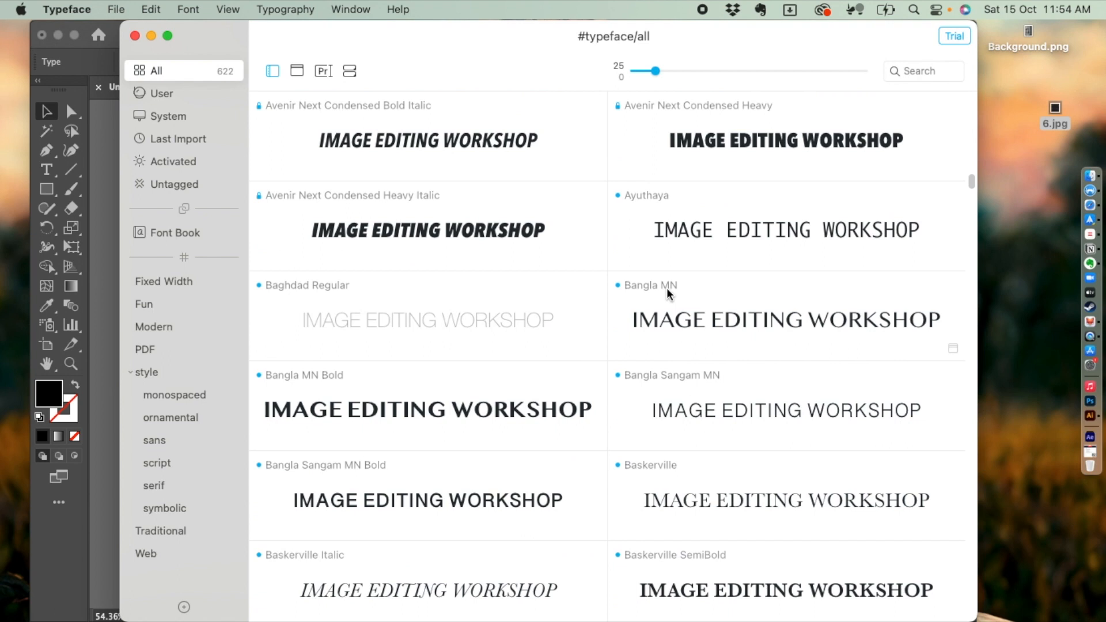
{"action": "scroll", "coordinate": [667, 295], "scroll_direction": "down", "scroll_amount": 6}
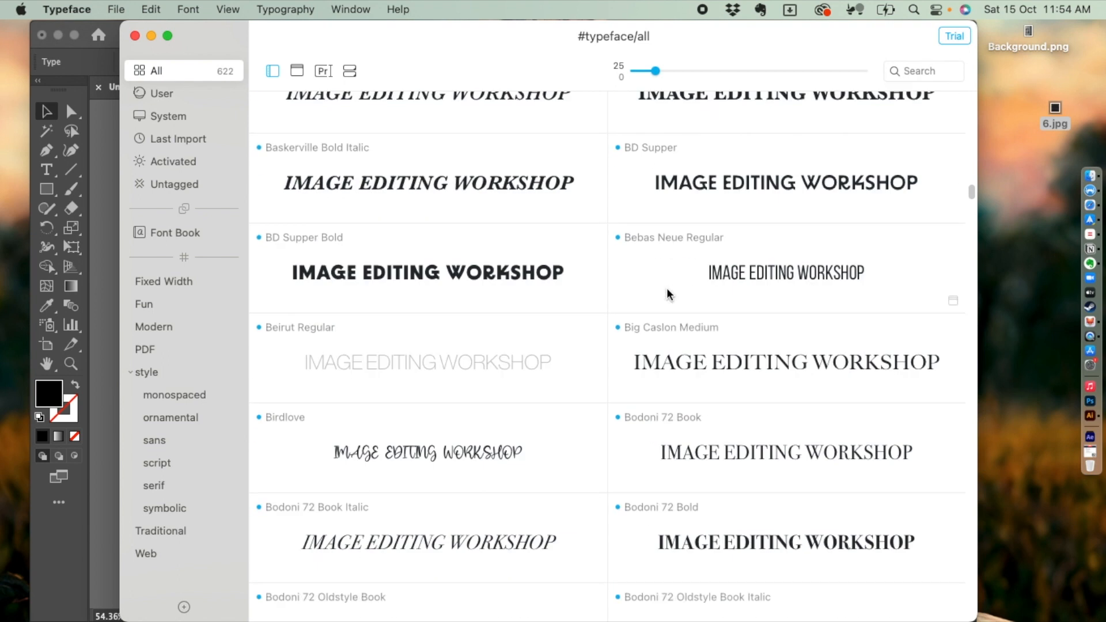
{"action": "scroll", "coordinate": [667, 293], "scroll_direction": "down", "scroll_amount": 5}
{"action": "scroll", "coordinate": [402, 247], "scroll_direction": "up", "scroll_amount": 4}
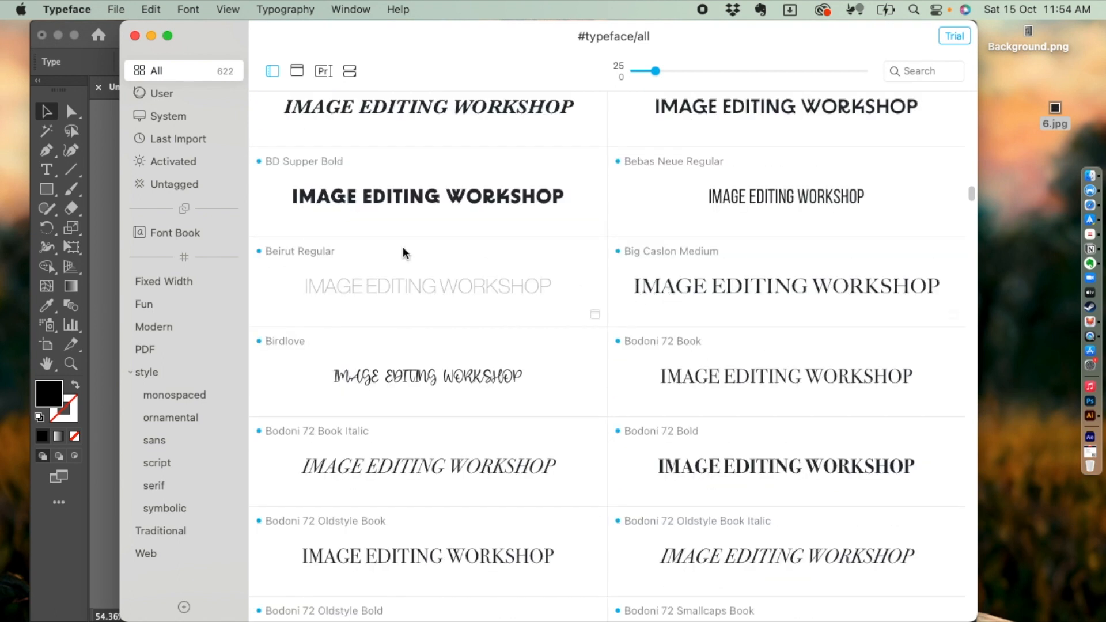
Examine the title preview in Beirut Regular and in BD Supper Bold, and return to the Illustrator poster.
{"action": "double_click", "coordinate": [352, 288]}
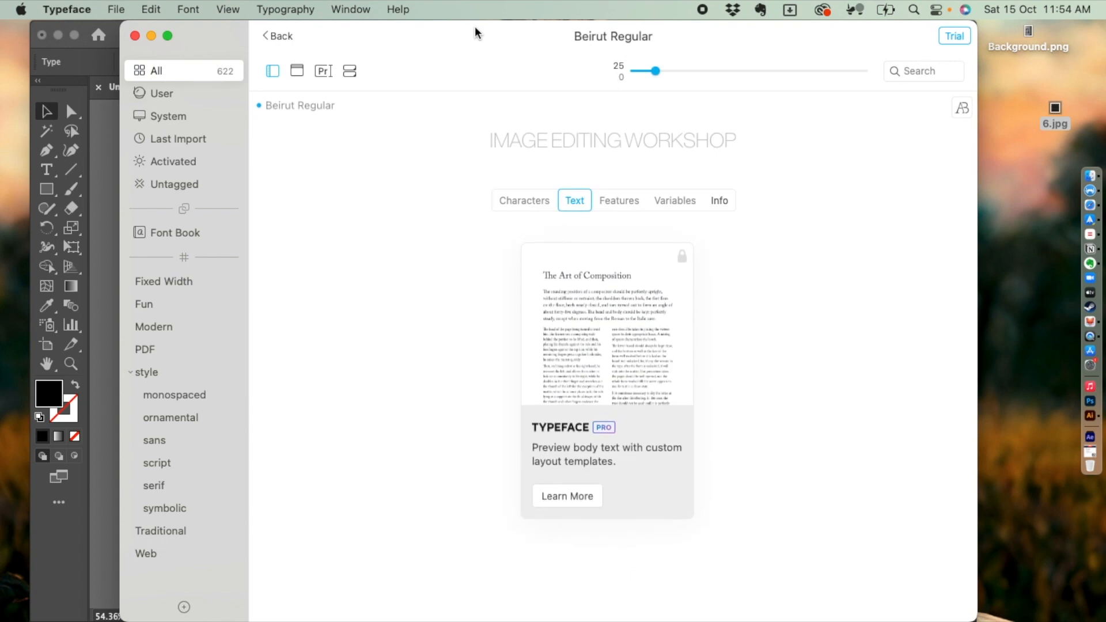
{"action": "left_click", "coordinate": [275, 36]}
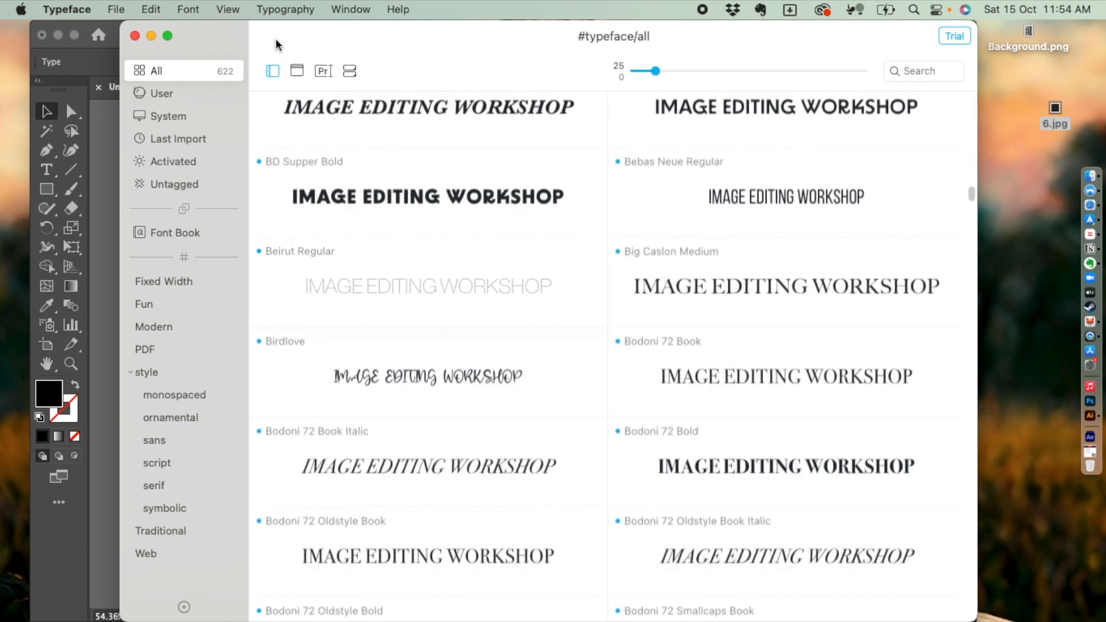
{"action": "double_click", "coordinate": [316, 157]}
{"action": "left_click_drag", "start_coordinate": [378, 44], "coordinate": [648, 257]}
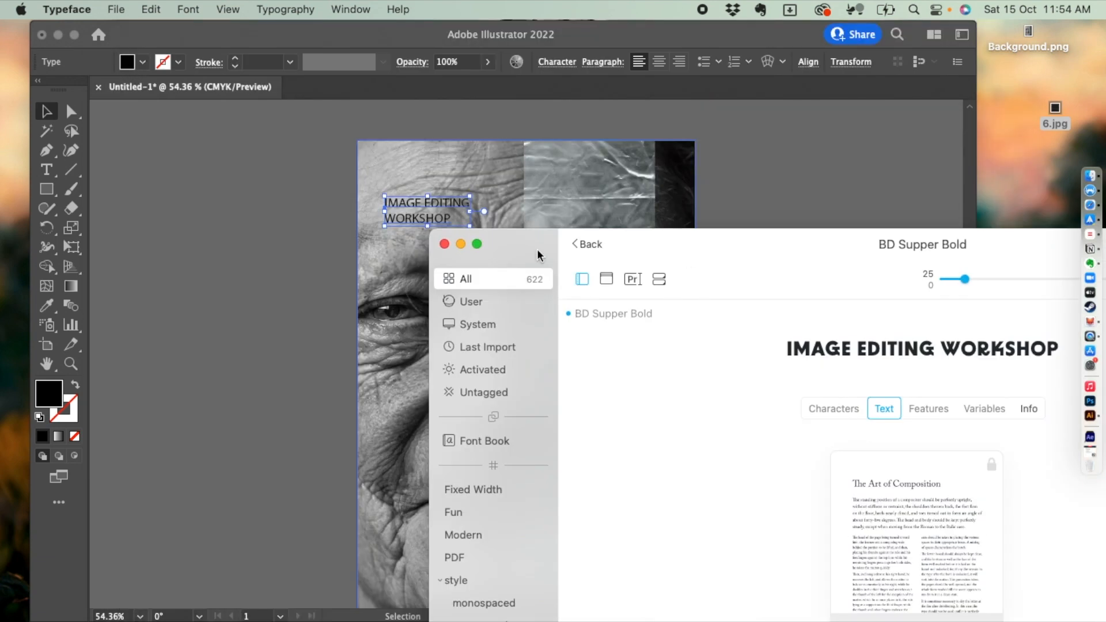
{"action": "left_click", "coordinate": [396, 210]}
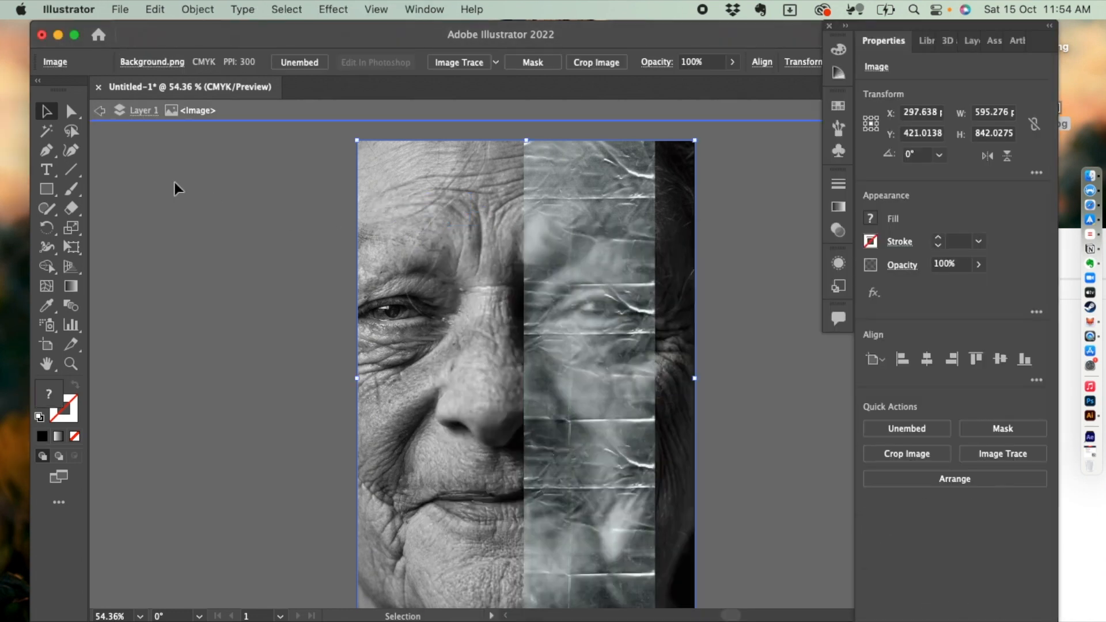
Leave the background image's isolation mode and select the title text for a font change.
{"action": "left_click", "coordinate": [141, 186]}
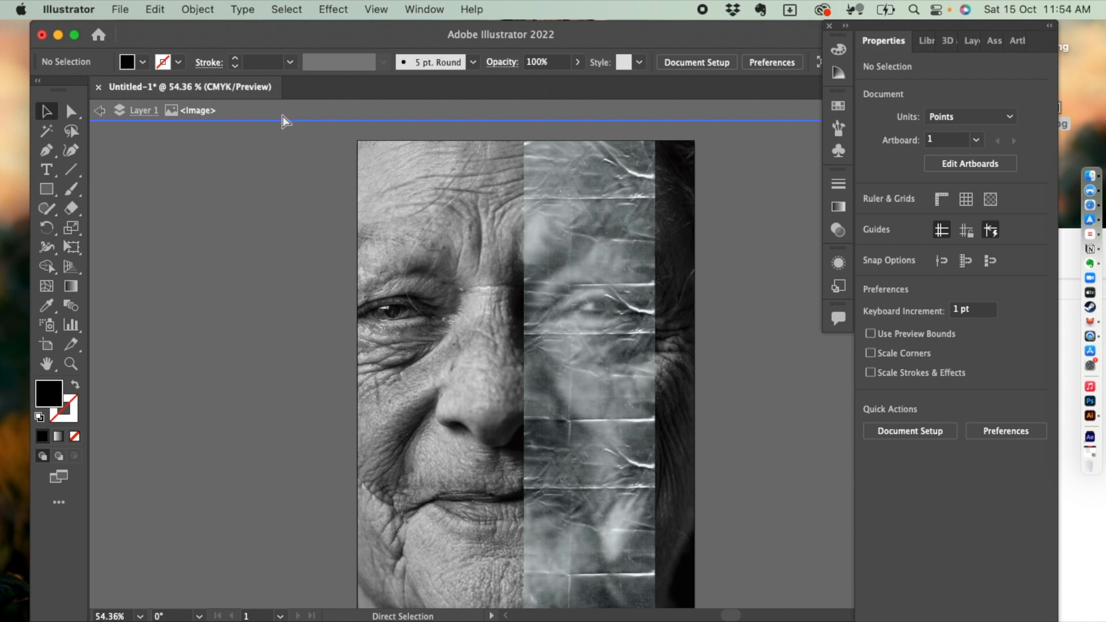
{"action": "key", "text": "super+z"}
{"action": "left_click", "coordinate": [987, 357]}
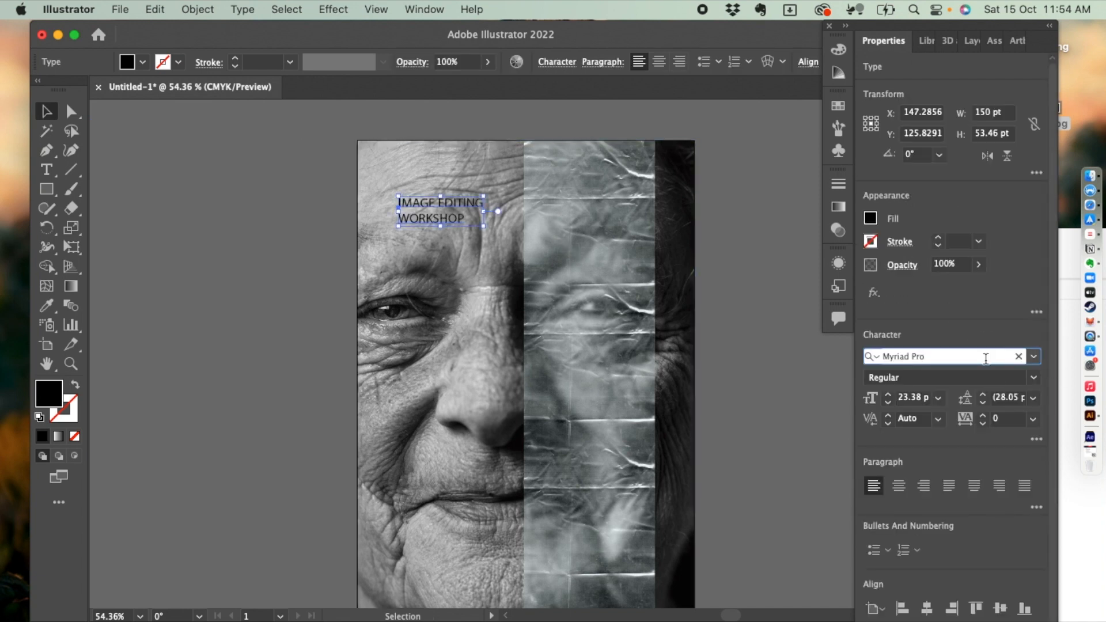
{"action": "left_click", "coordinate": [1017, 356]}
{"action": "left_click", "coordinate": [1034, 357]}
{"action": "left_click", "coordinate": [782, 440]}
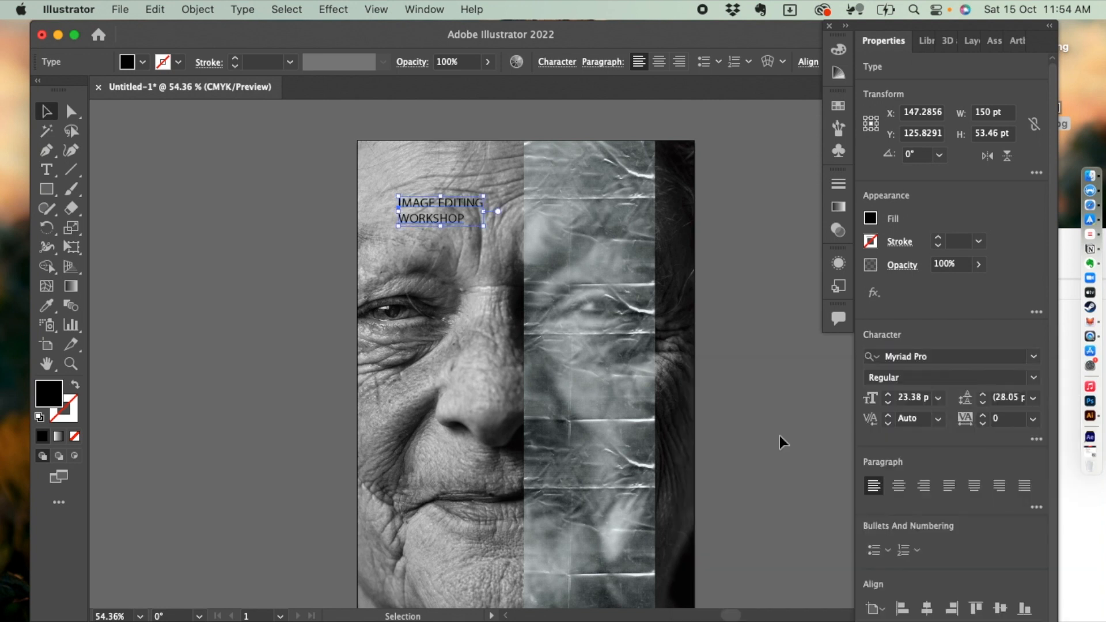
Try to find the title's font by searching the font list for BE.
{"action": "left_click", "coordinate": [916, 357]}
{"action": "left_click_drag", "start_coordinate": [947, 356], "coordinate": [859, 359]}
{"action": "type", "text": "B"}
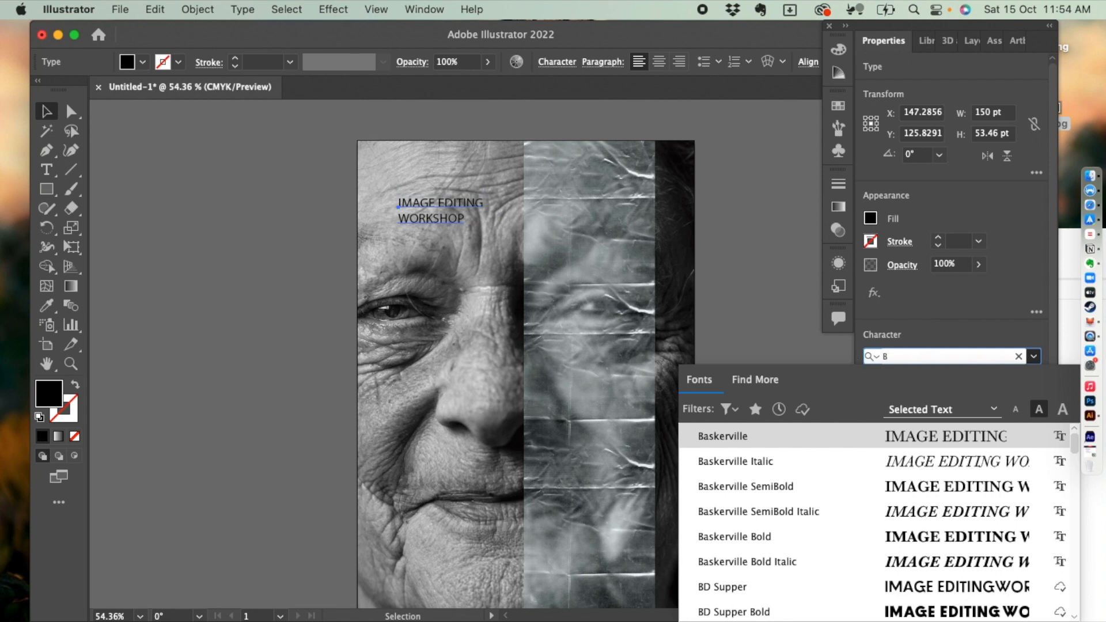
{"action": "type", "text": "E"}
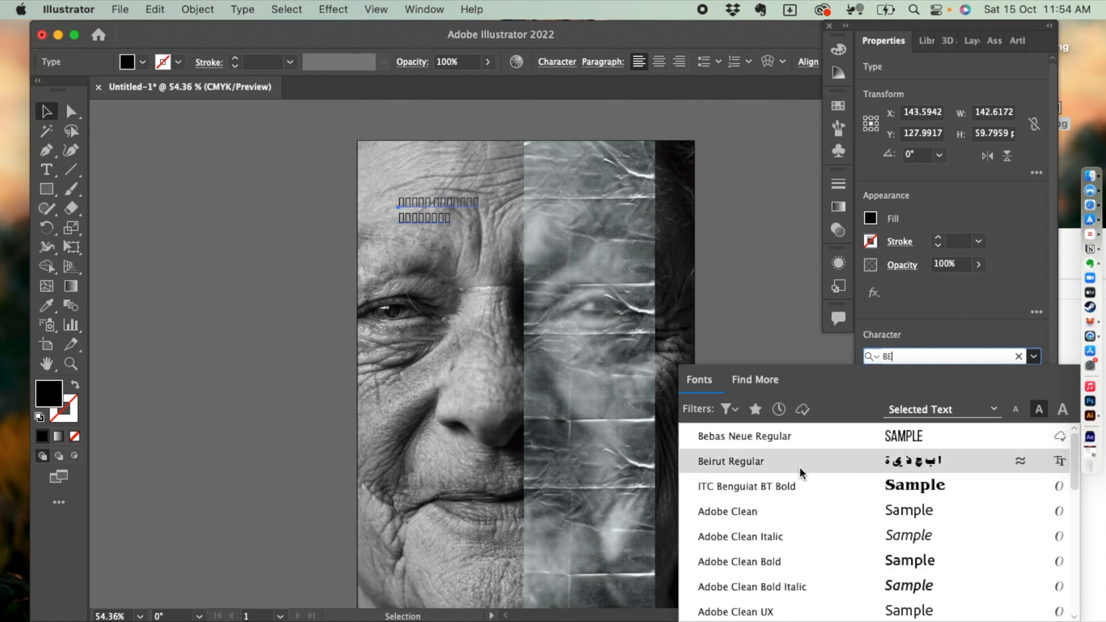
{"action": "left_click", "coordinate": [800, 468]}
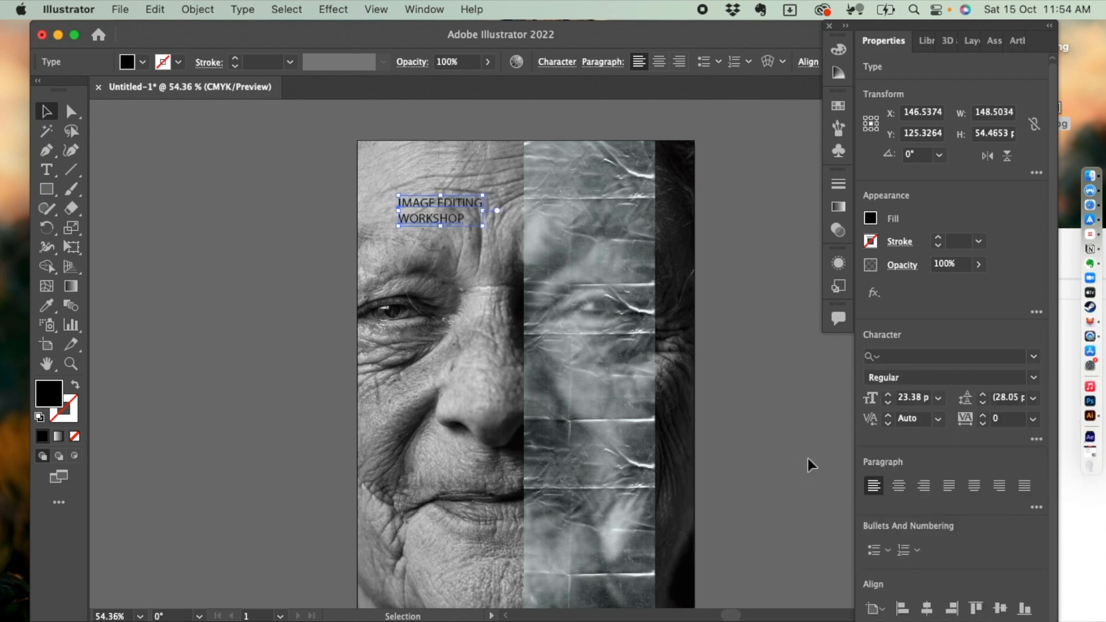
{"action": "left_click", "coordinate": [1033, 377]}
{"action": "left_click", "coordinate": [1033, 377]}
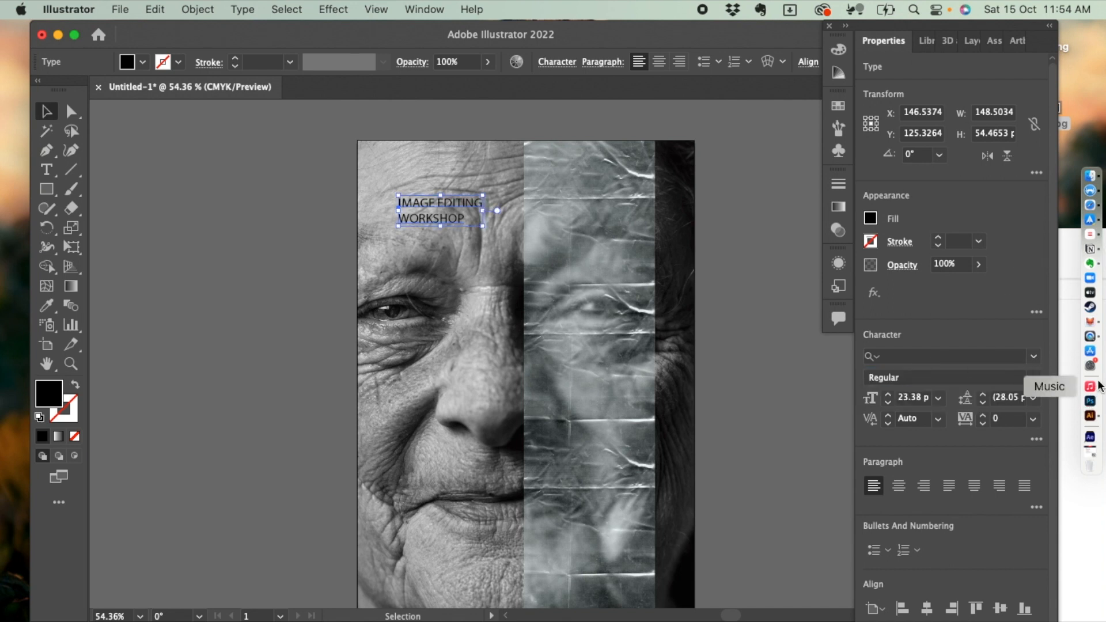
Check the font's name in Typeface, close it, and set the Illustrator title's font to BD Supper Bold.
{"action": "left_click", "coordinate": [1092, 322]}
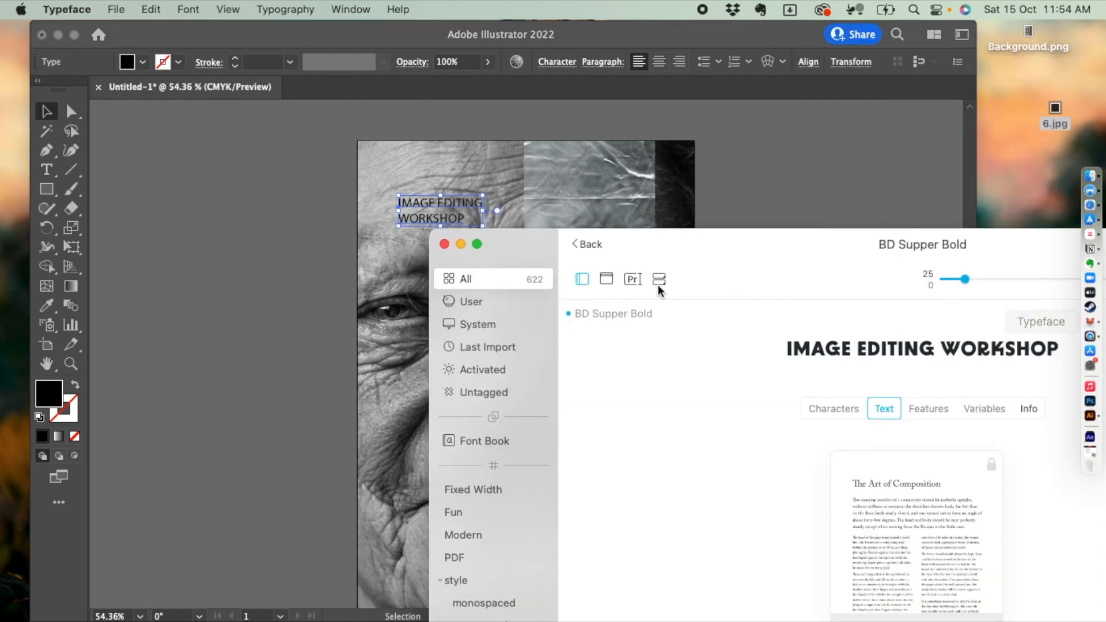
{"action": "left_click", "coordinate": [444, 244]}
{"action": "left_click", "coordinate": [902, 357]}
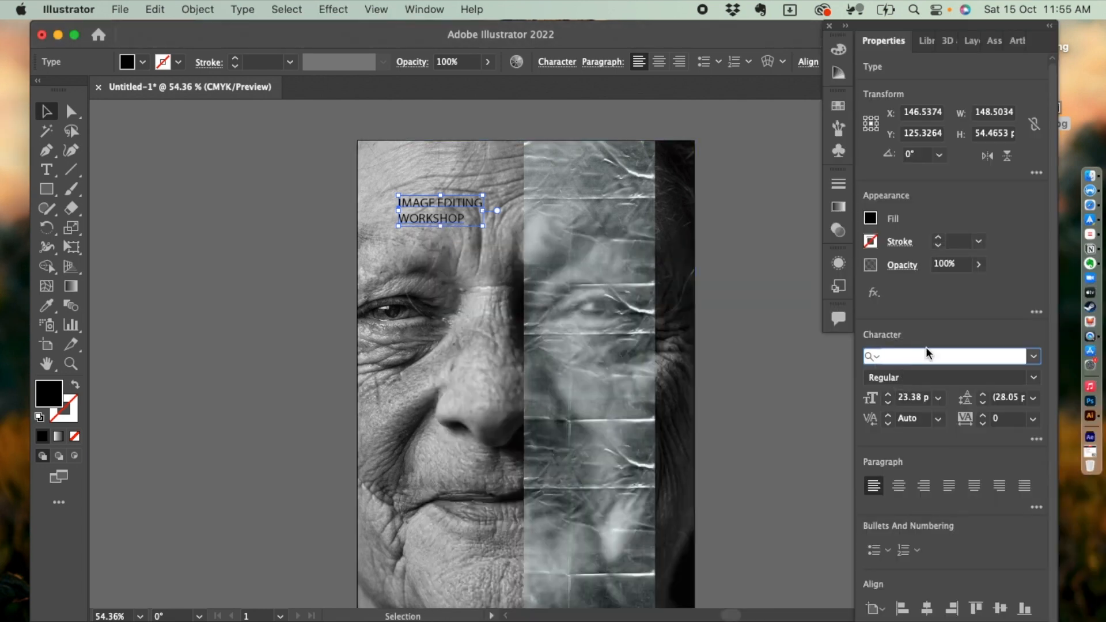
{"action": "type", "text": "BD"}
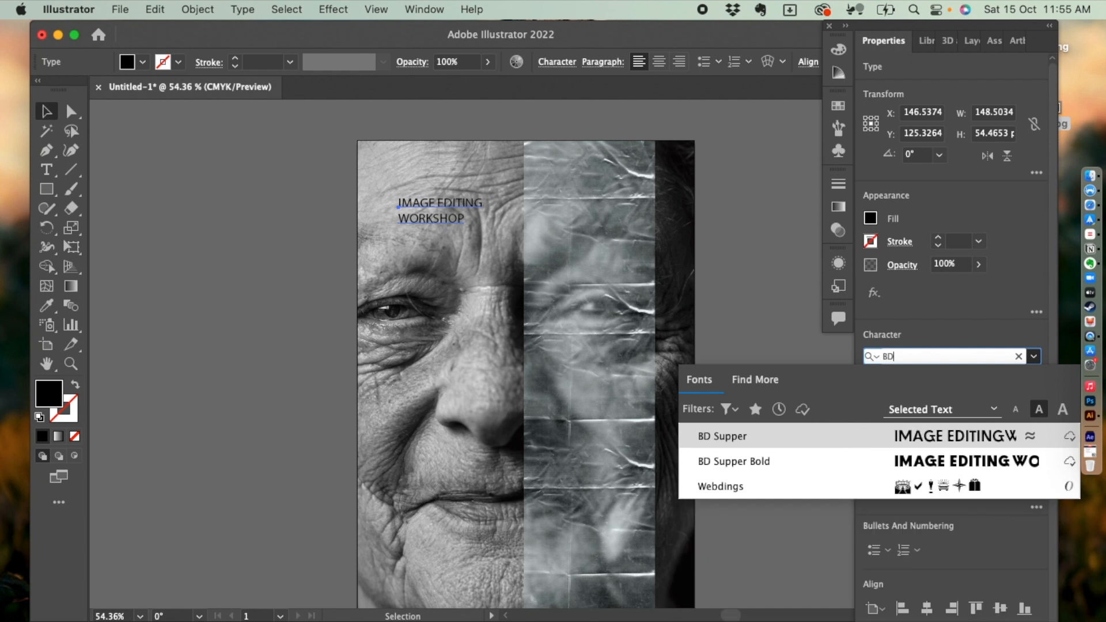
{"action": "left_click", "coordinate": [834, 460]}
{"action": "key", "text": "Escape"}
{"action": "left_click", "coordinate": [274, 248]}
Move the title slightly up and left on the forehead and fill it with white.
{"action": "mouse_move", "coordinate": [429, 218]}
{"action": "left_mouse_down"}
{"action": "mouse_move", "coordinate": [469, 208]}
{"action": "mouse_move", "coordinate": [421, 208]}
{"action": "left_mouse_up"}
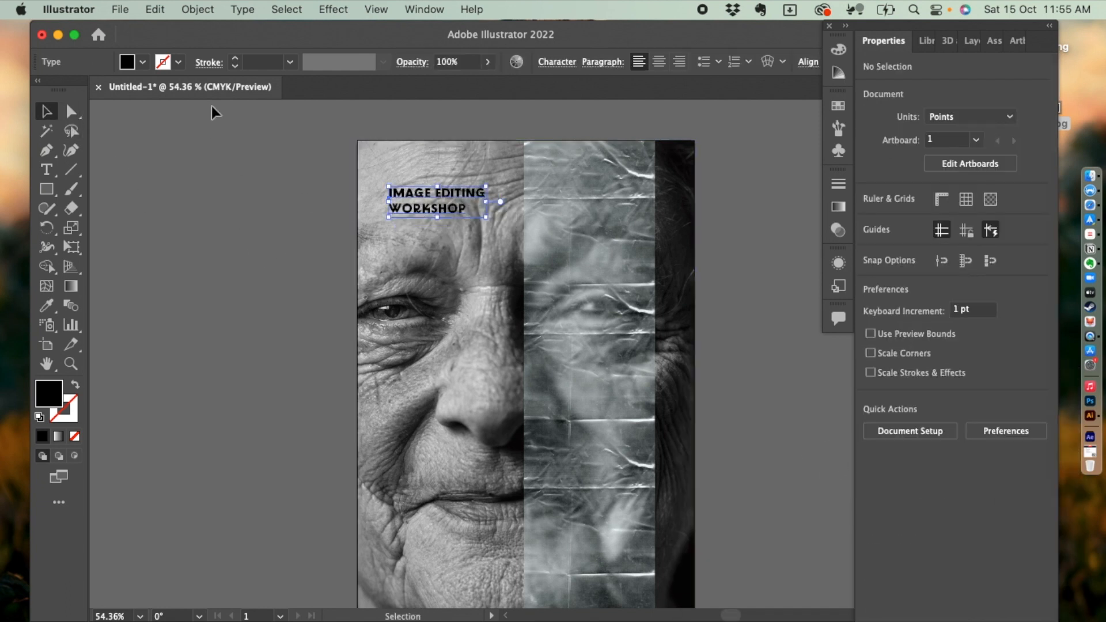
{"action": "left_click", "coordinate": [142, 62]}
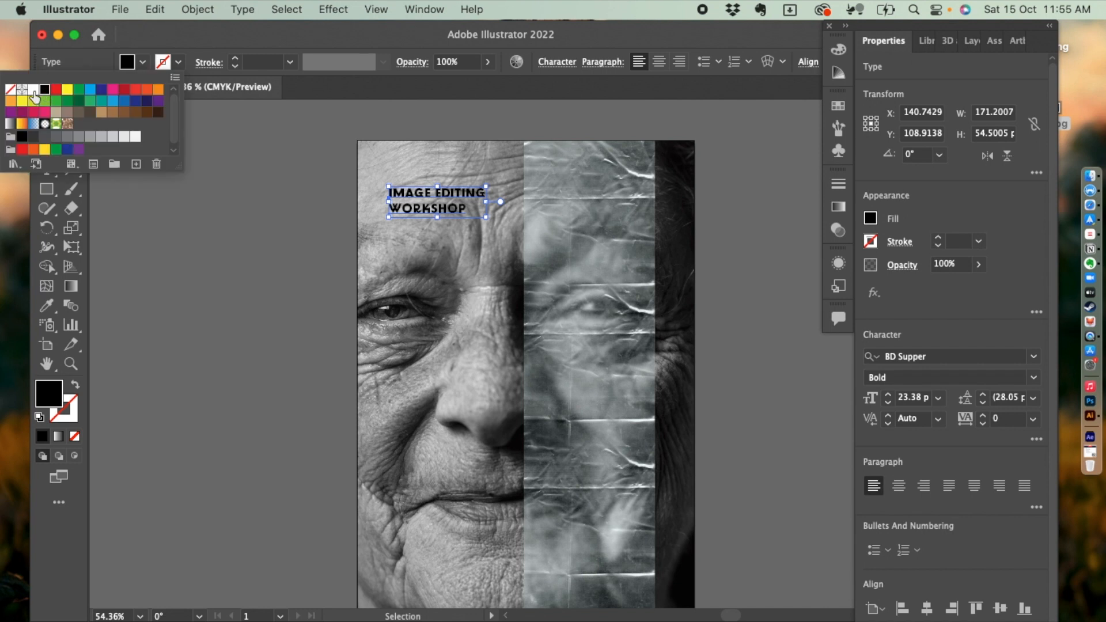
{"action": "left_click", "coordinate": [33, 89]}
{"action": "left_click", "coordinate": [243, 158]}
{"action": "left_click", "coordinate": [41, 113]}
{"action": "left_click", "coordinate": [214, 187]}
{"action": "left_click", "coordinate": [455, 207]}
{"action": "left_click", "coordinate": [300, 203]}
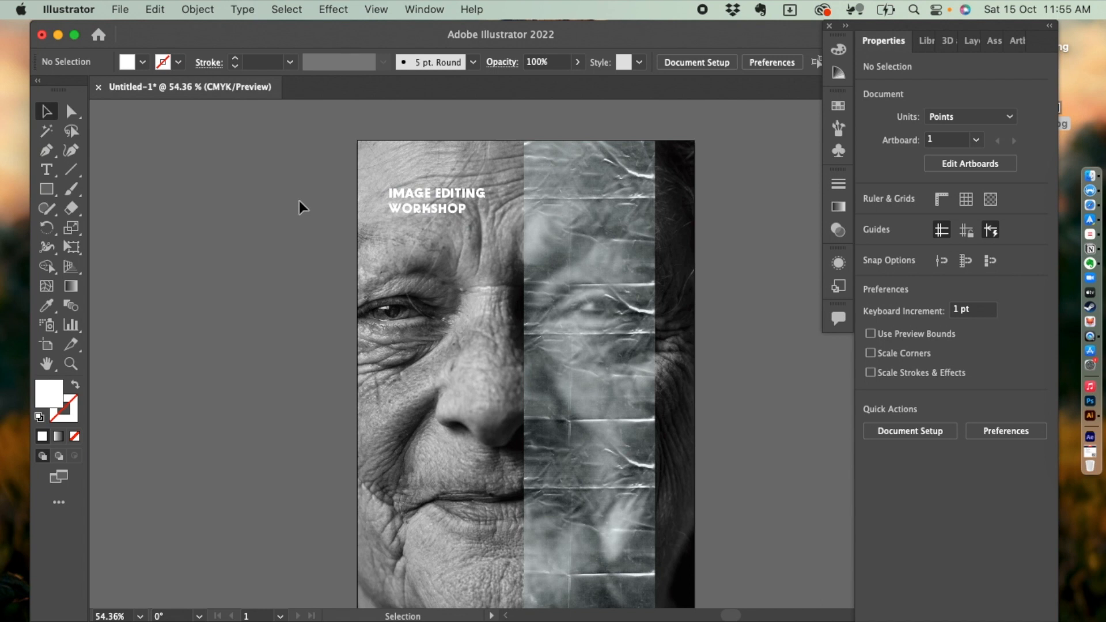
Examine the title's letterforms up close, especially the end of EDITING and WORKSHOP, and return to the whole poster.
{"action": "key", "text": "super+equal"}
{"action": "key", "text": "super+equal"}
{"action": "key", "text": "super+equal"}
{"action": "key", "text": "super+equal"}
{"action": "key", "text": "super+equal"}
{"action": "key", "text": "space"}
{"action": "left_click_drag", "start_coordinate": [299, 202], "coordinate": [461, 369]}
{"action": "left_click_drag", "start_coordinate": [256, 219], "coordinate": [418, 345]}
{"action": "key", "text": "space"}
{"action": "left_click_drag", "start_coordinate": [161, 144], "coordinate": [392, 383]}
{"action": "left_click_drag", "start_coordinate": [320, 324], "coordinate": [327, 366]}
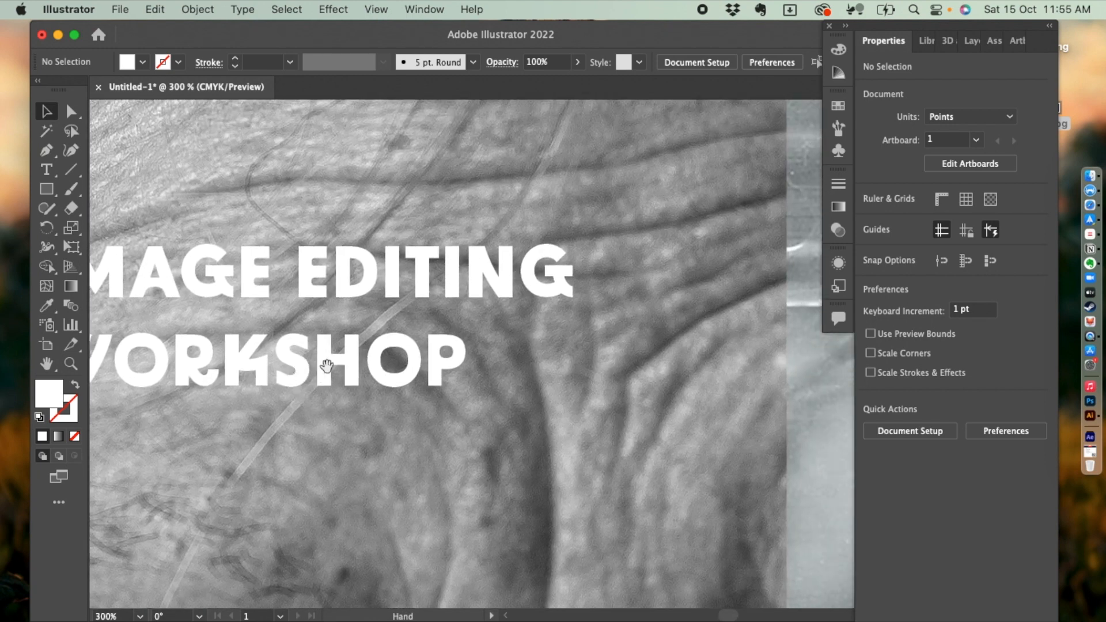
{"action": "key", "text": "super+equal"}
{"action": "key", "text": "super+equal"}
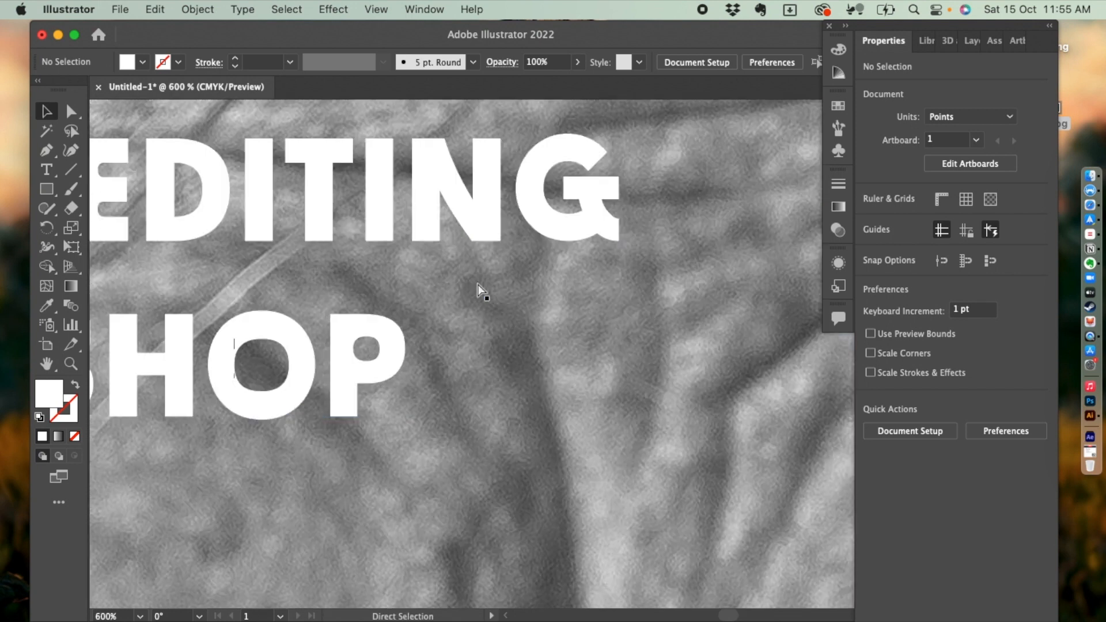
{"action": "key", "text": "super+equal"}
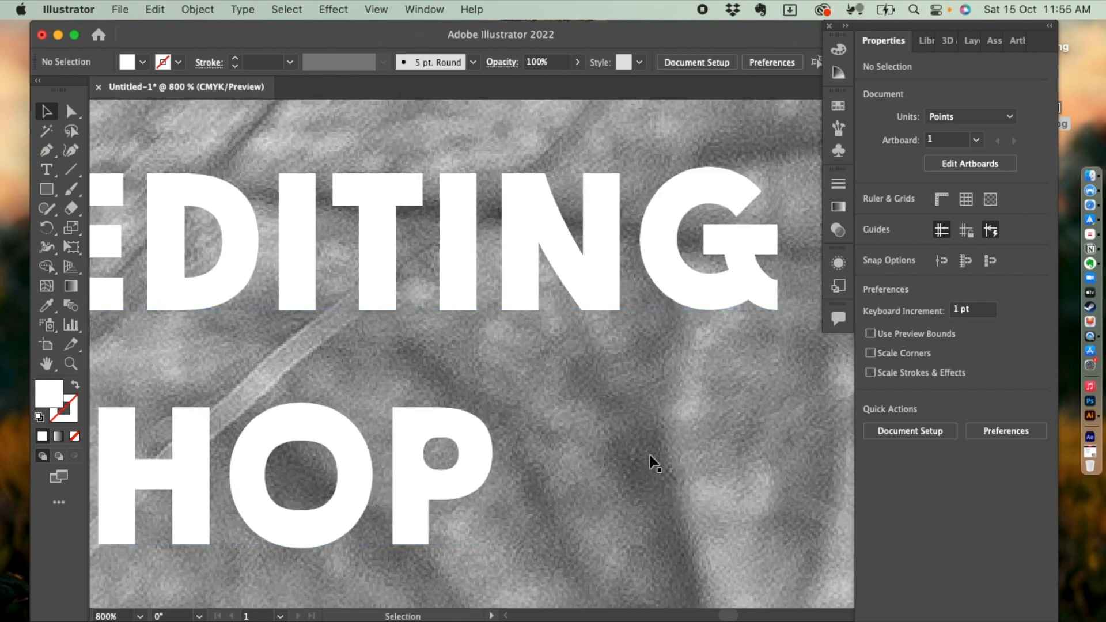
{"action": "key", "text": "super+minus"}
{"action": "key", "text": "super+minus"}
{"action": "key", "text": "super+minus"}
{"action": "key", "text": "super+minus"}
{"action": "key", "text": "super+minus"}
{"action": "key", "text": "super+minus"}
{"action": "key", "text": "super+minus"}
{"action": "key", "text": "super+minus"}
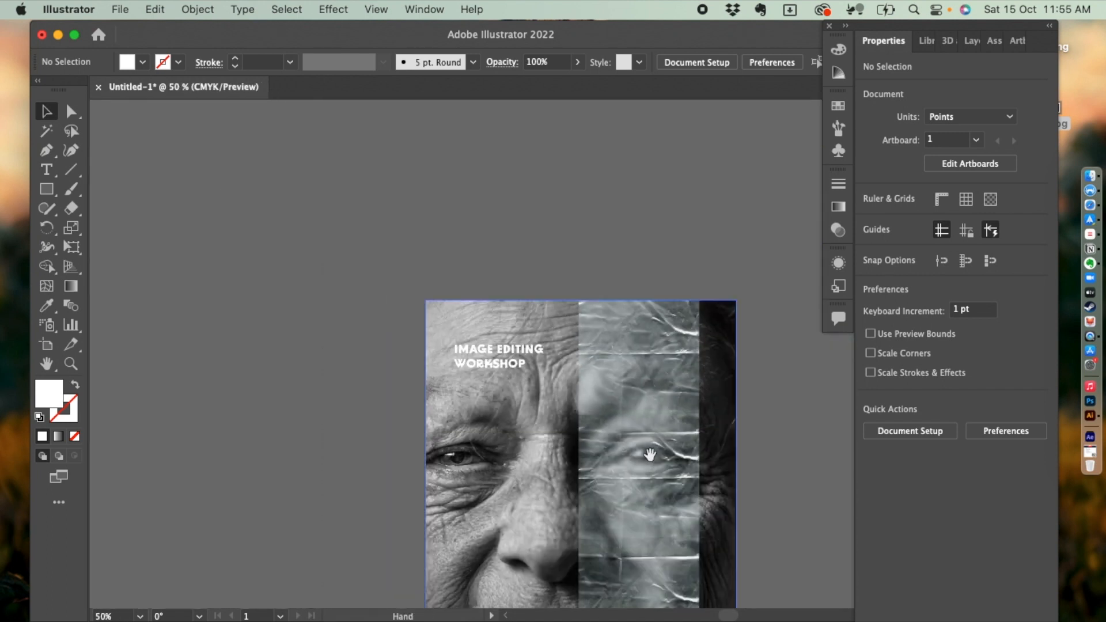
{"action": "left_click_drag", "start_coordinate": [538, 459], "coordinate": [455, 313]}
Tighten the title's line spacing to 22 pt and move the title slightly left.
{"action": "left_click", "coordinate": [421, 232]}
{"action": "left_click", "coordinate": [419, 222]}
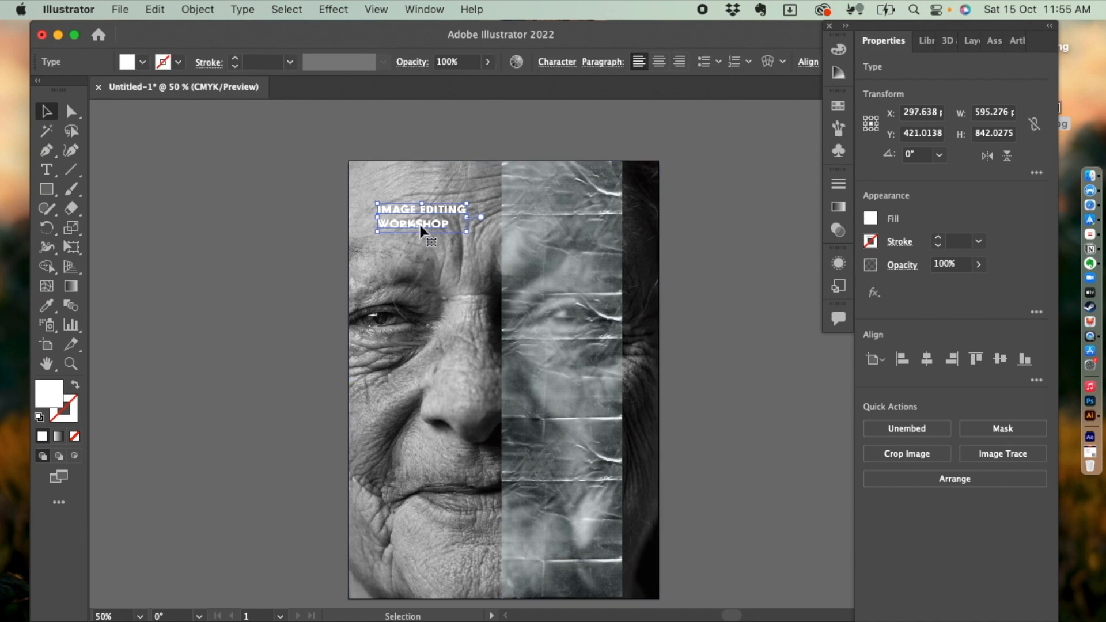
{"action": "left_click", "coordinate": [280, 233]}
{"action": "left_click", "coordinate": [429, 218]}
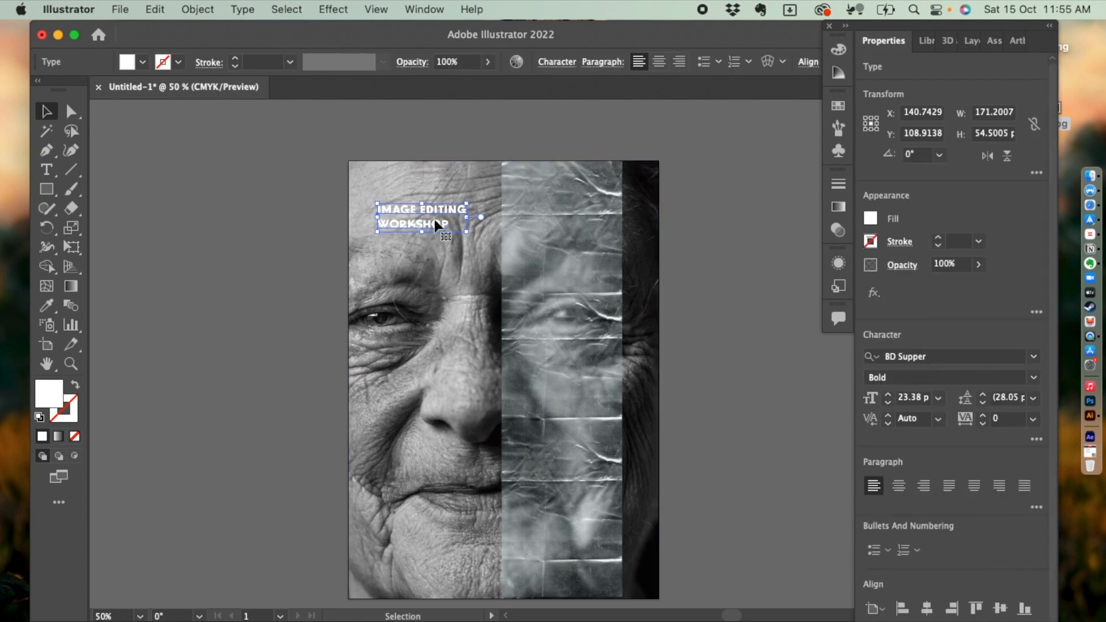
{"action": "left_click", "coordinate": [317, 215]}
{"action": "left_click", "coordinate": [438, 213]}
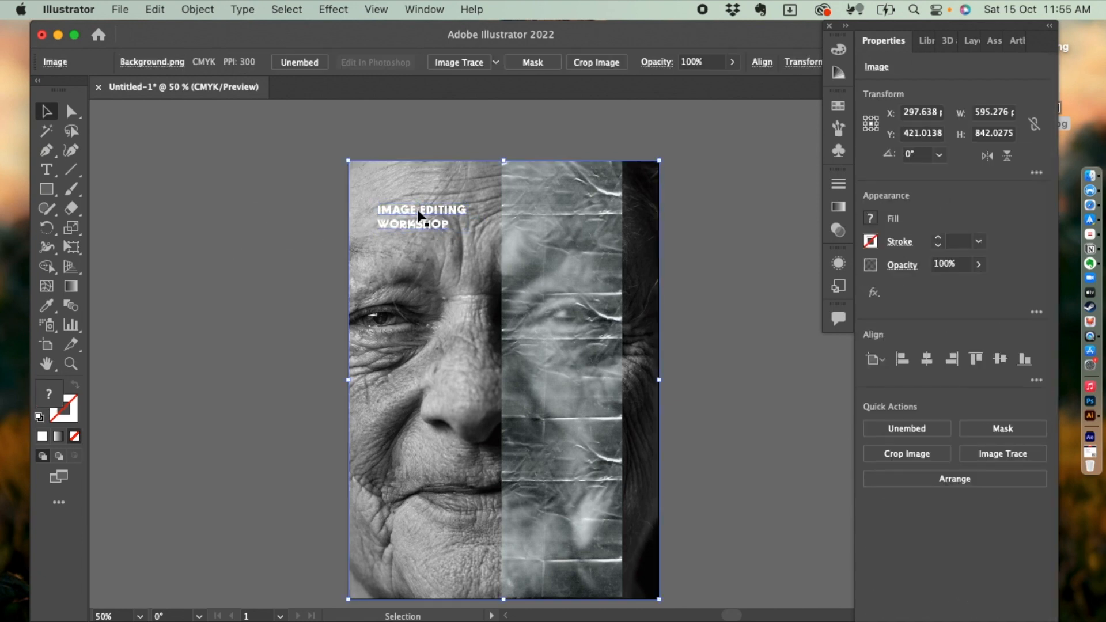
{"action": "left_click", "coordinate": [418, 211]}
{"action": "left_click", "coordinate": [984, 401]}
{"action": "left_click", "coordinate": [985, 401]}
{"action": "left_click", "coordinate": [985, 402]}
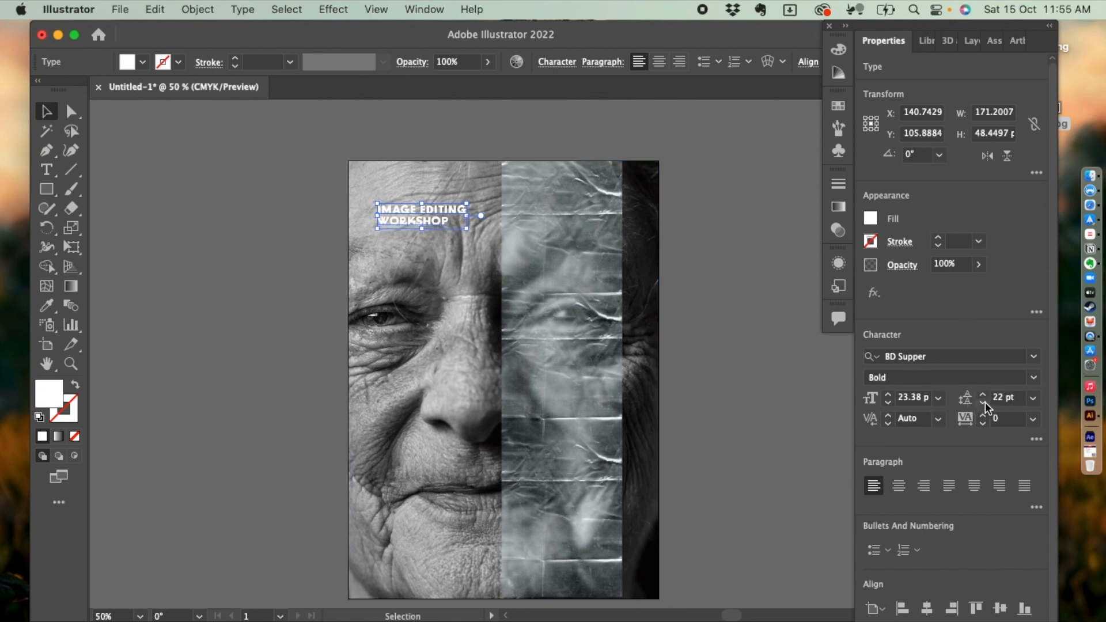
{"action": "left_click", "coordinate": [244, 313]}
{"action": "left_click_drag", "start_coordinate": [401, 209], "coordinate": [397, 208]}
{"action": "left_click", "coordinate": [100, 184]}
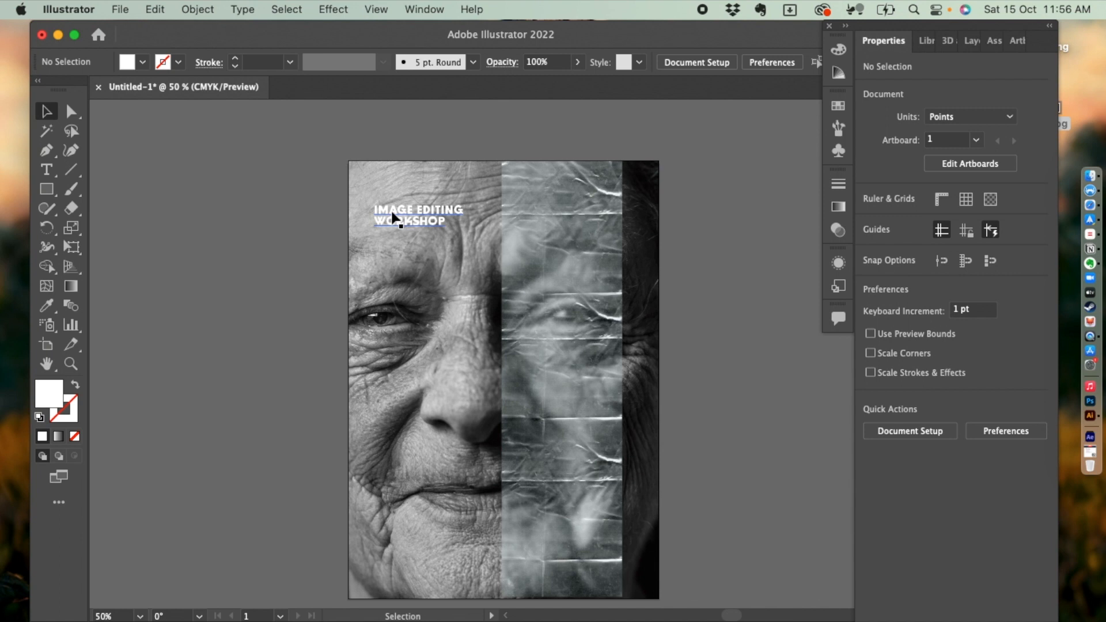
Duplicate the title onto the upper part of the crumpled foil strip and replace the copy's text with 1.
{"action": "left_click_drag", "start_coordinate": [394, 217], "coordinate": [555, 219]}
{"action": "triple_click", "coordinate": [557, 219]}
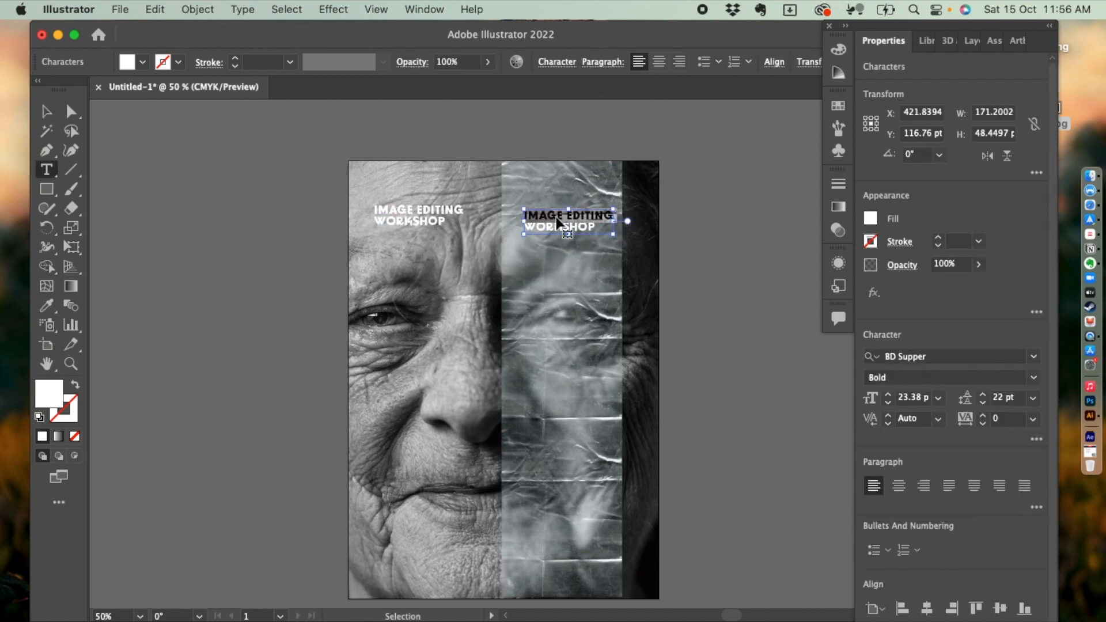
{"action": "key", "text": "super+a"}
{"action": "type", "text": "1"}
{"action": "left_click", "coordinate": [47, 111]}
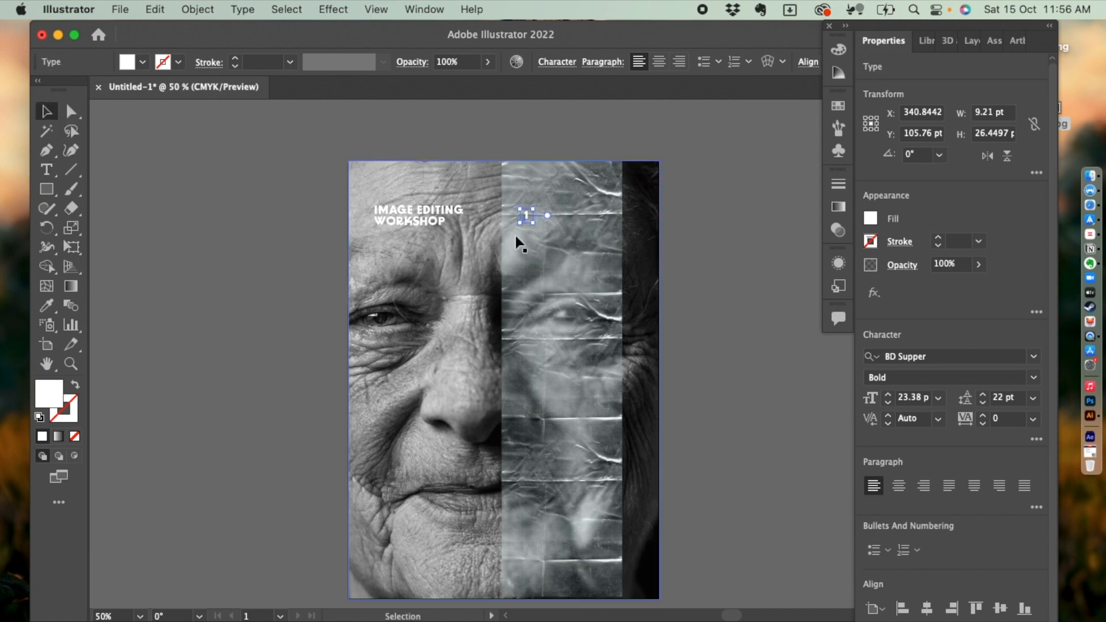
Enlarge the numeral 1 to about 210 pt and position it near the top of the foil strip.
{"action": "left_click_drag", "start_coordinate": [550, 238], "coordinate": [629, 334]}
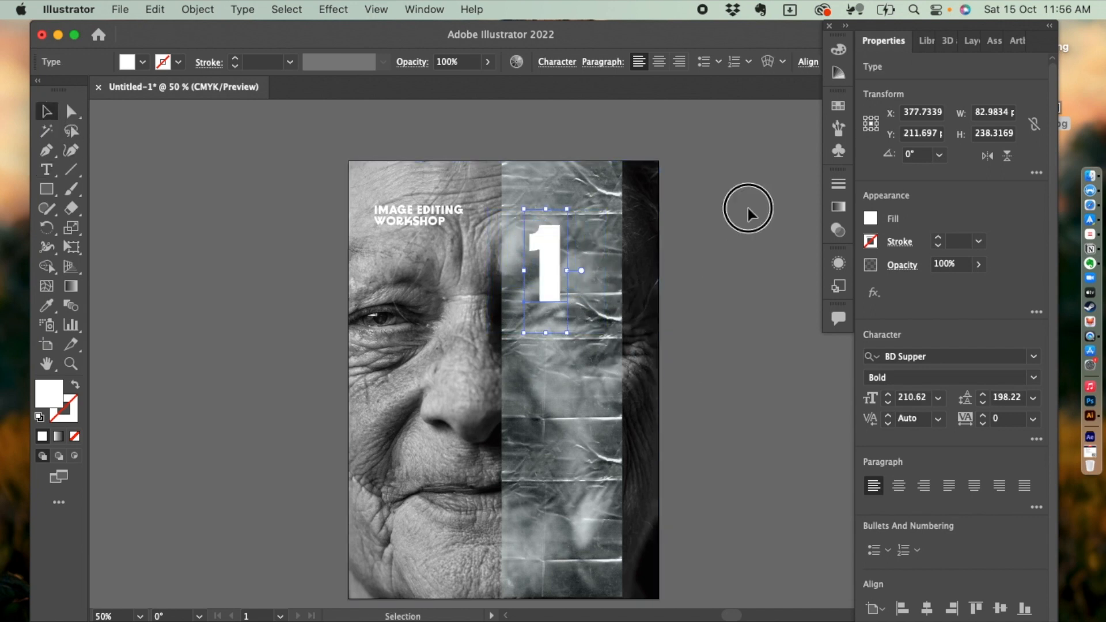
{"action": "left_click", "coordinate": [747, 208]}
{"action": "left_click_drag", "start_coordinate": [547, 246], "coordinate": [560, 227]}
{"action": "left_click", "coordinate": [749, 208]}
Duplicate the title below the numeral 1 and replace the copy's text with VOLUME.
{"action": "left_click", "coordinate": [419, 210]}
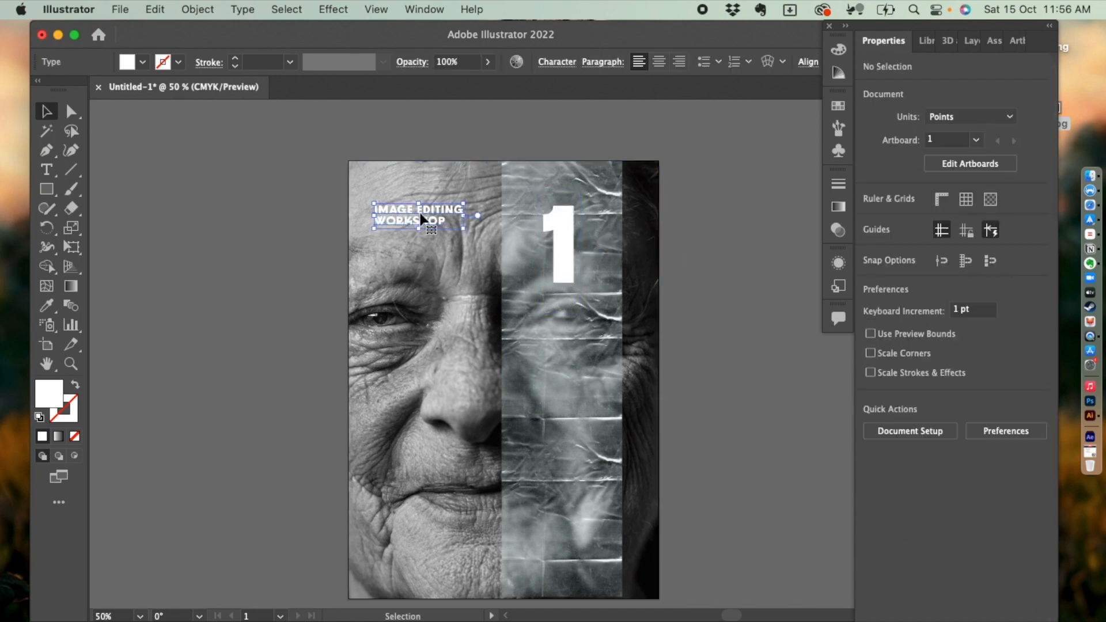
{"action": "left_click_drag", "start_coordinate": [406, 213], "coordinate": [552, 356]}
{"action": "double_click", "coordinate": [552, 354]}
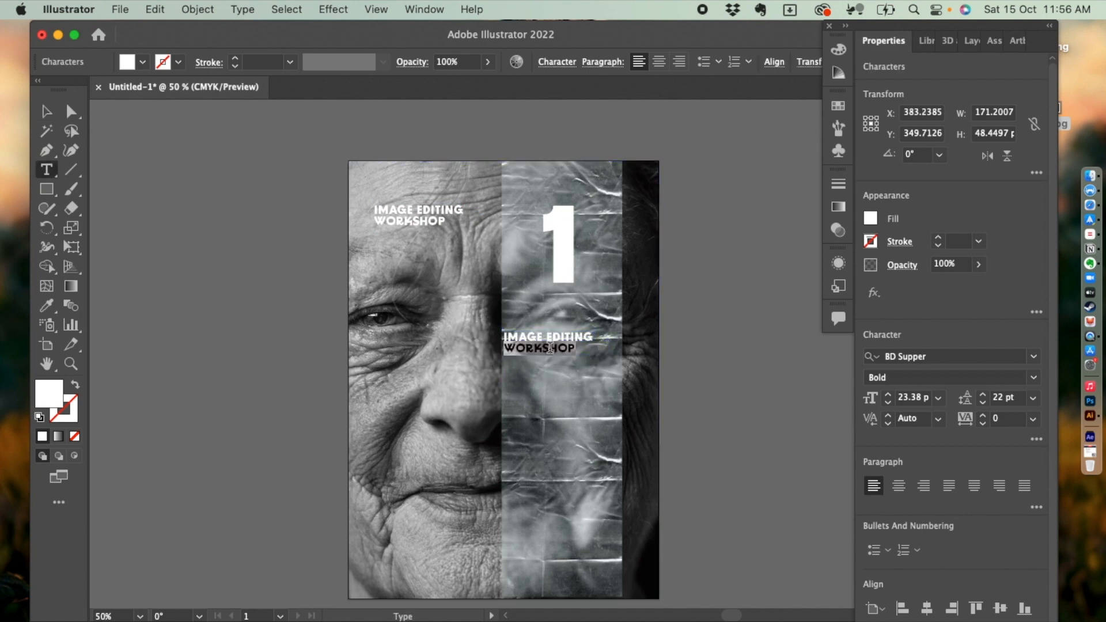
{"action": "triple_click", "coordinate": [550, 347]}
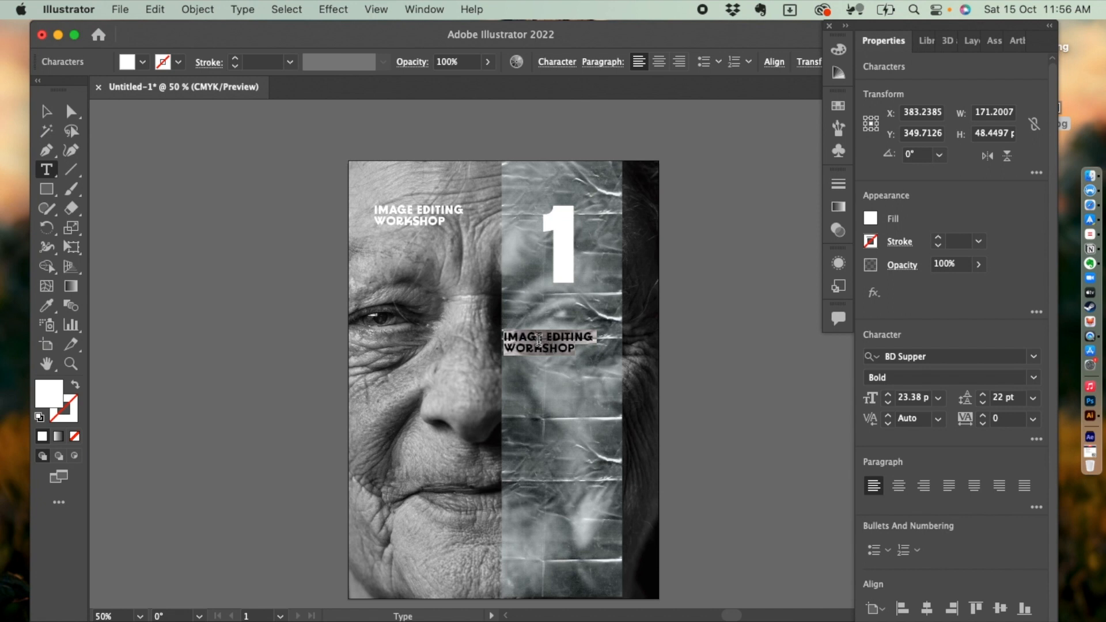
{"action": "type", "text": "VOLUME"}
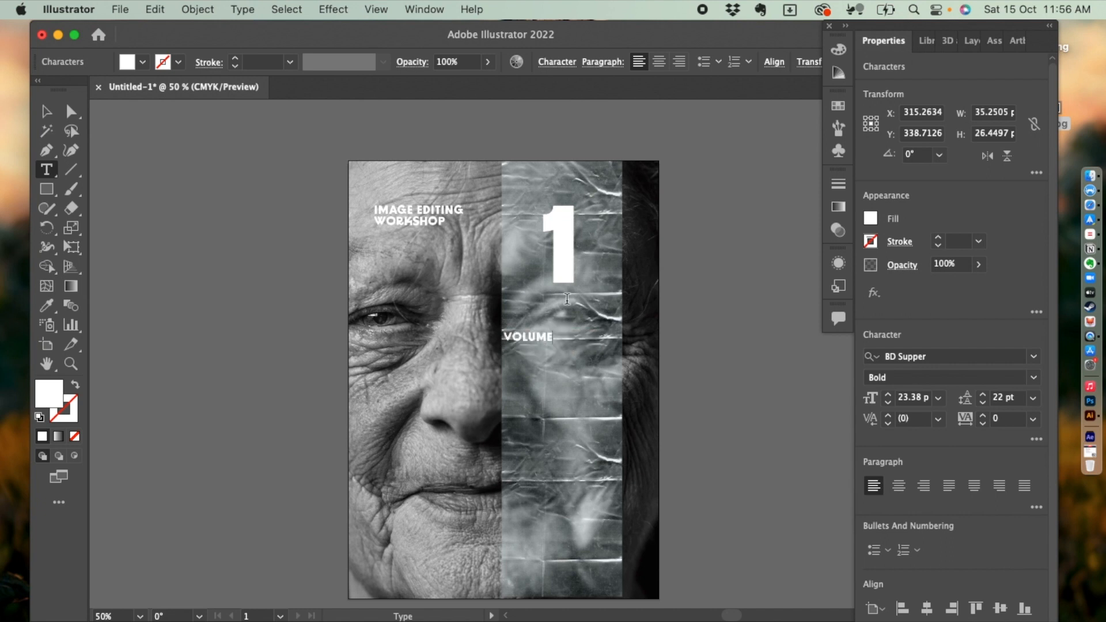
Fill the VOLUME text with a mid grey.
{"action": "double_click", "coordinate": [538, 337]}
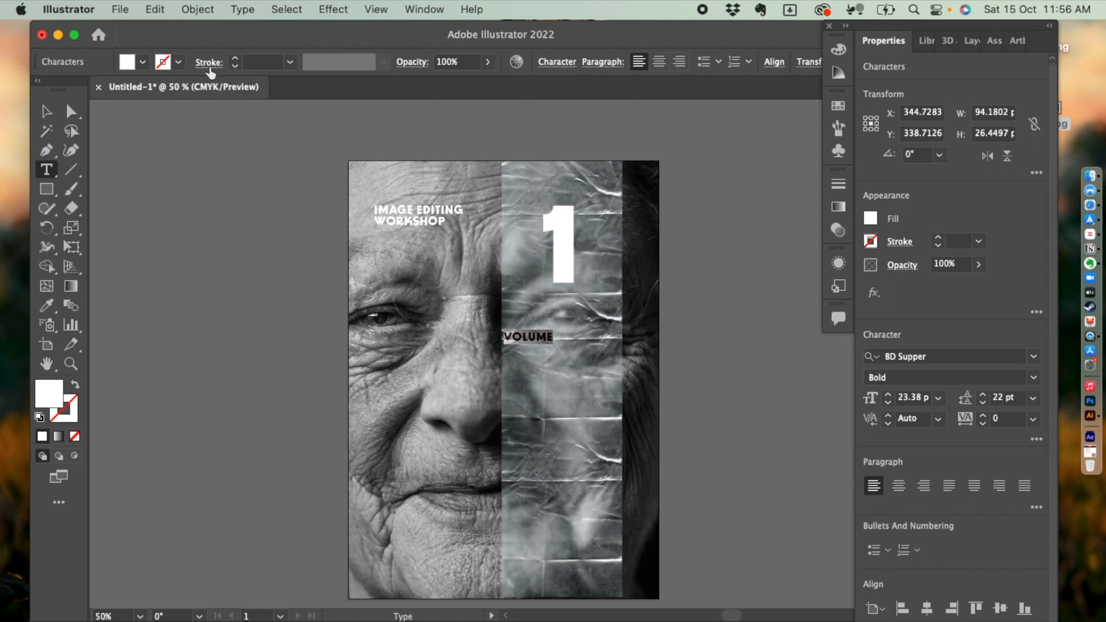
{"action": "left_click", "coordinate": [142, 63]}
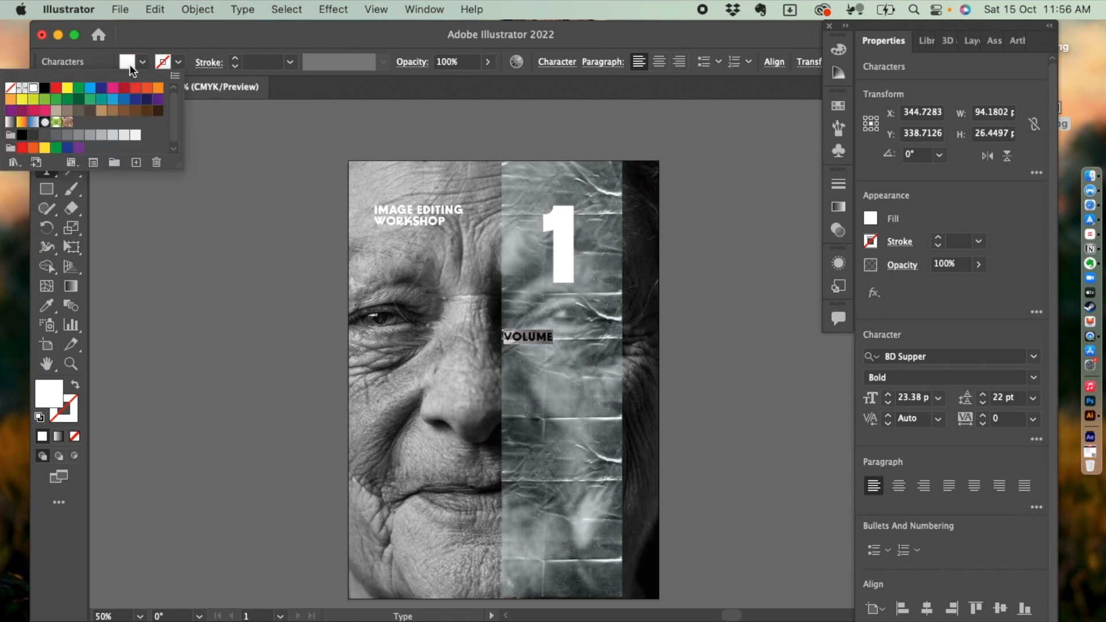
{"action": "left_click", "coordinate": [69, 135]}
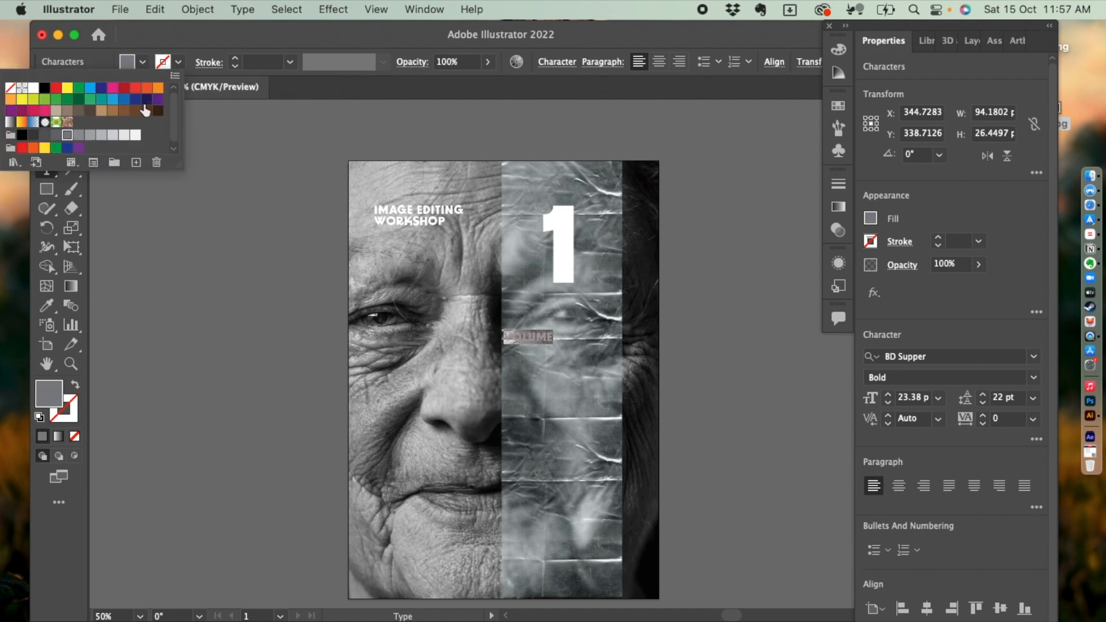
{"action": "left_click", "coordinate": [46, 111]}
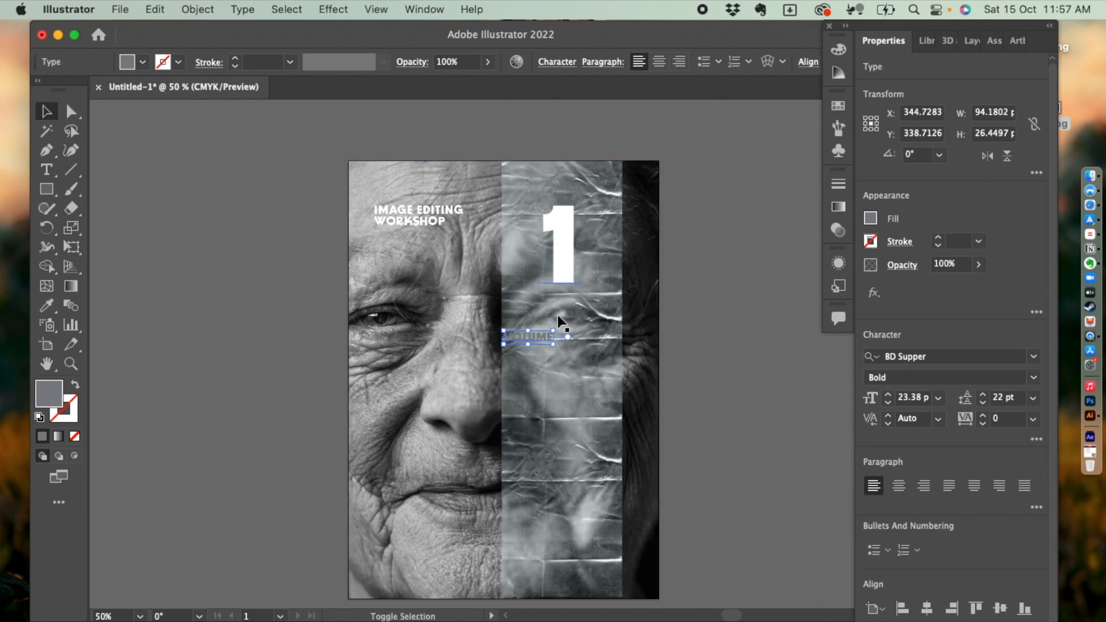
Rotate VOLUME 90°, bring it to the front and place it on the stem of the numeral 1.
{"action": "left_click_drag", "start_coordinate": [552, 322], "coordinate": [564, 254]}
{"action": "left_click", "coordinate": [530, 337]}
{"action": "key", "text": "super+shift+bracketright"}
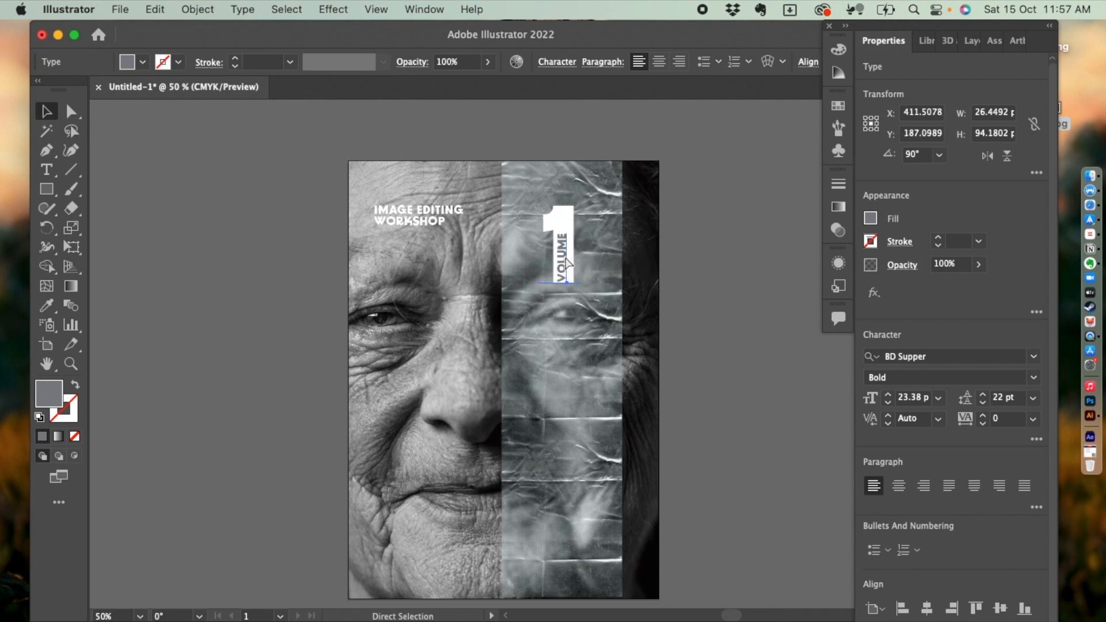
{"action": "mouse_move", "coordinate": [565, 256]}
{"action": "left_mouse_down"}
{"action": "mouse_move", "coordinate": [565, 244]}
{"action": "mouse_move", "coordinate": [576, 253]}
{"action": "left_mouse_up"}
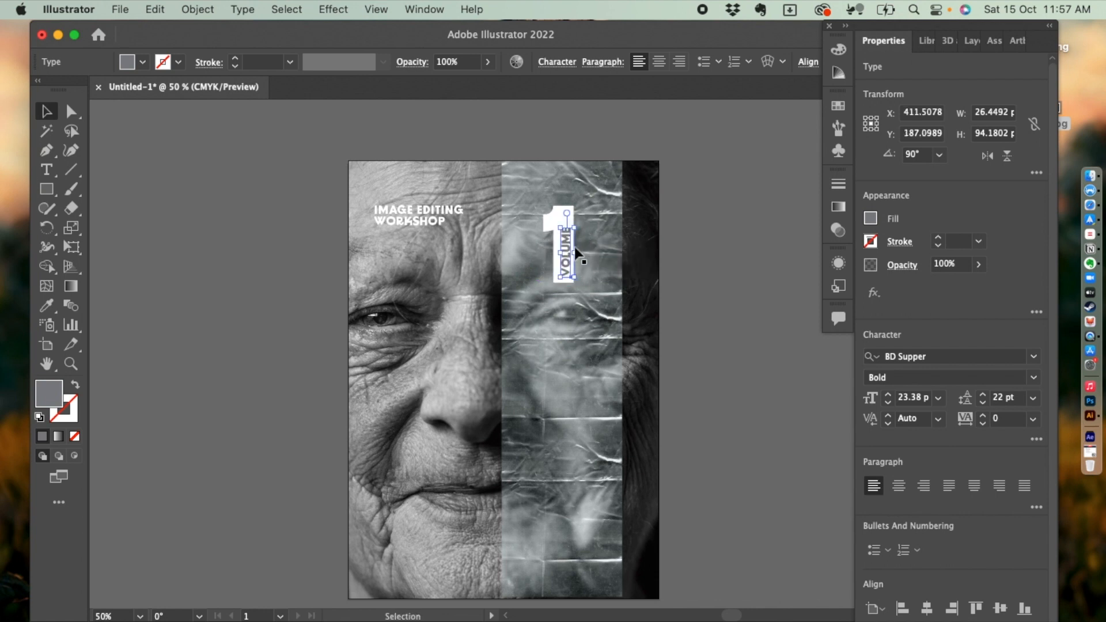
{"action": "left_click", "coordinate": [642, 199]}
Duplicate the title onto the lower foil strip and make the copy a large date reading 15-10.
{"action": "scroll", "coordinate": [424, 289], "scroll_direction": "down", "scroll_amount": 2}
{"action": "left_click_drag", "start_coordinate": [403, 186], "coordinate": [569, 421]}
{"action": "double_click", "coordinate": [549, 428]}
{"action": "key", "text": "super+a"}
{"action": "type", "text": "15-10"}
{"action": "left_click", "coordinate": [46, 111]}
{"action": "left_click", "coordinate": [708, 369]}
Duplicate the title directly below the date and replace the copy's text with 10AM ONWARDS.
{"action": "left_click_drag", "start_coordinate": [420, 197], "coordinate": [604, 447]}
{"action": "double_click", "coordinate": [564, 451]}
{"action": "key", "text": "super+a"}
{"action": "type", "text": "10AM ONWARDS"}
{"action": "left_click", "coordinate": [46, 112]}
{"action": "left_click", "coordinate": [680, 412]}
{"action": "left_click", "coordinate": [582, 425]}
{"action": "left_click", "coordinate": [217, 250]}
{"action": "left_click_drag", "start_coordinate": [401, 192], "coordinate": [545, 545]}
{"action": "double_click", "coordinate": [544, 546]}
{"action": "key", "text": "super+a"}
{"action": "type", "text": "@wiztoonz"}
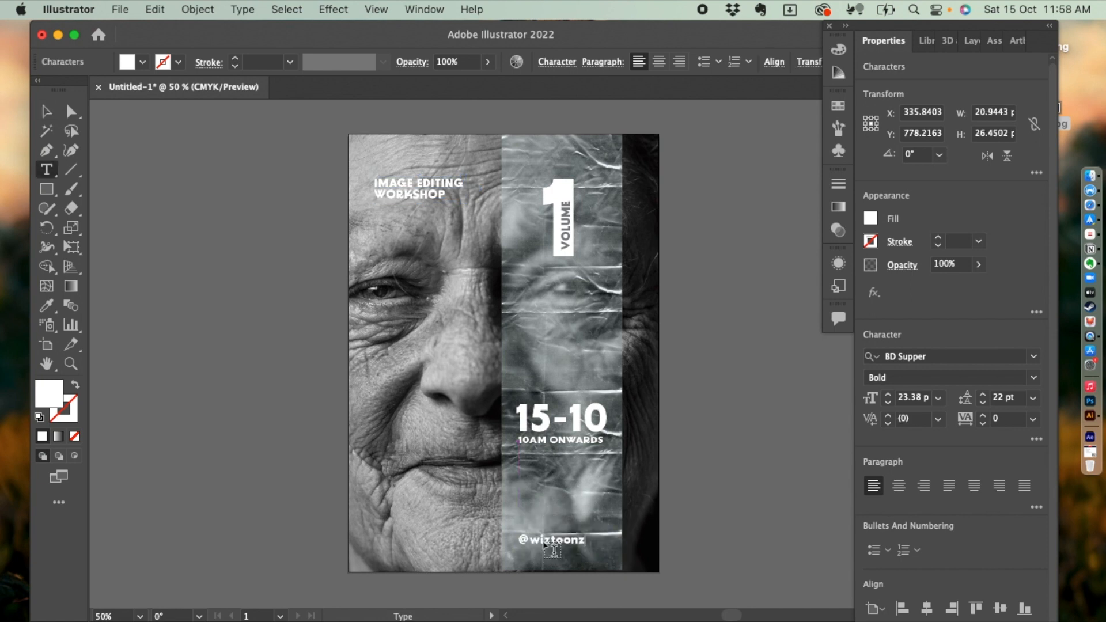
{"action": "left_click", "coordinate": [47, 112]}
{"action": "left_click", "coordinate": [341, 173]}
Examine the placement of VOLUME on the numeral 1 up close and return to the whole poster.
{"action": "left_click", "coordinate": [567, 233]}
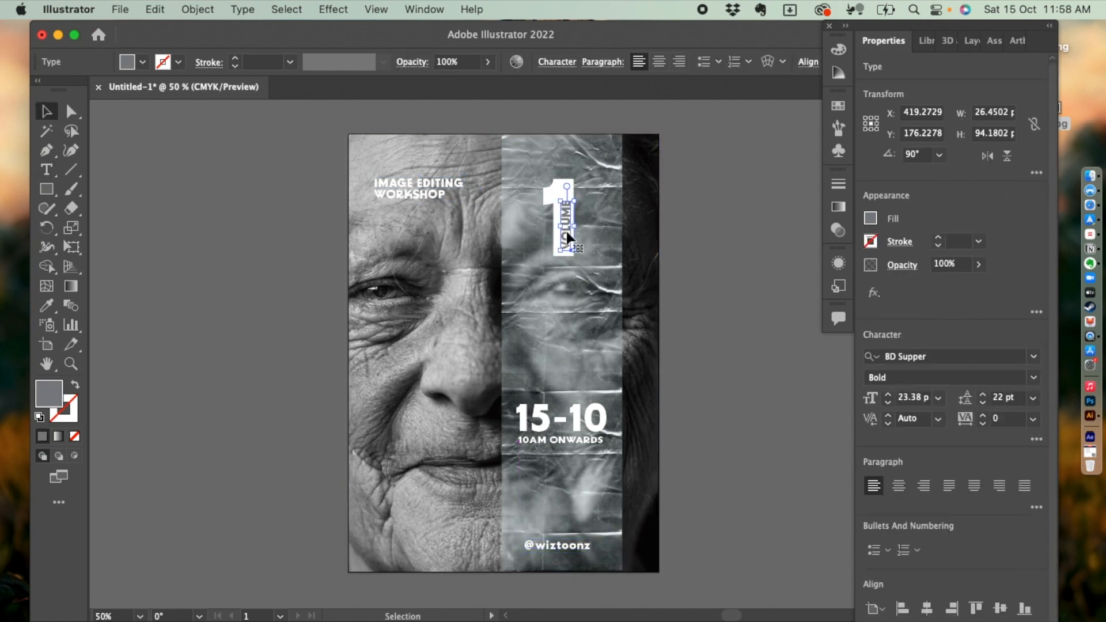
{"action": "key", "text": "super+equal"}
{"action": "key", "text": "super+equal"}
{"action": "key", "text": "super+equal"}
{"action": "left_click_drag", "start_coordinate": [519, 346], "coordinate": [637, 362]}
{"action": "left_click", "coordinate": [675, 274]}
{"action": "key", "text": "super+minus"}
{"action": "key", "text": "super+minus"}
{"action": "key", "text": "super+minus"}
{"action": "key", "text": "super+minus"}
{"action": "key", "text": "super+equal"}
Draw a white horizontal line across the foil strip above the date with a stroke weight of 3.
{"action": "scroll", "coordinate": [489, 321], "scroll_direction": "down", "scroll_amount": 1}
{"action": "key", "text": "backslash"}
{"action": "left_click", "coordinate": [143, 62]}
{"action": "left_click", "coordinate": [237, 61]}
{"action": "left_click", "coordinate": [45, 112]}
{"action": "left_click", "coordinate": [235, 59], "text": "shift"}
{"action": "left_click", "coordinate": [243, 63]}
{"action": "type", "text": "3"}
Duplicate the horizontal line straight down to just below the 10AM ONWARDS text.
{"action": "left_click", "coordinate": [589, 358]}
{"action": "left_click_drag", "start_coordinate": [588, 365], "coordinate": [588, 435]}
{"action": "left_click", "coordinate": [716, 302]}
Duplicate the title onto the foil strip above the date and replace the copy's text with INTRO TO IMAGERY.
{"action": "left_click_drag", "start_coordinate": [417, 168], "coordinate": [567, 323]}
{"action": "double_click", "coordinate": [565, 318]}
{"action": "key", "text": "super+a"}
{"action": "type", "text": "INTRO TO IMAGERY"}
{"action": "key", "text": "Return"}
Add the lines BASIC ADJUSTMENTS, MANIPULATION, CONCEPTUALS and MATTE below INTRO TO IMAGERY.
{"action": "type", "text": "BASIC ADJUSTMENTS"}
{"action": "key", "text": "Return"}
{"action": "type", "text": "MANIPULATION"}
{"action": "key", "text": "Return"}
{"action": "type", "text": "CONCCEPT"}
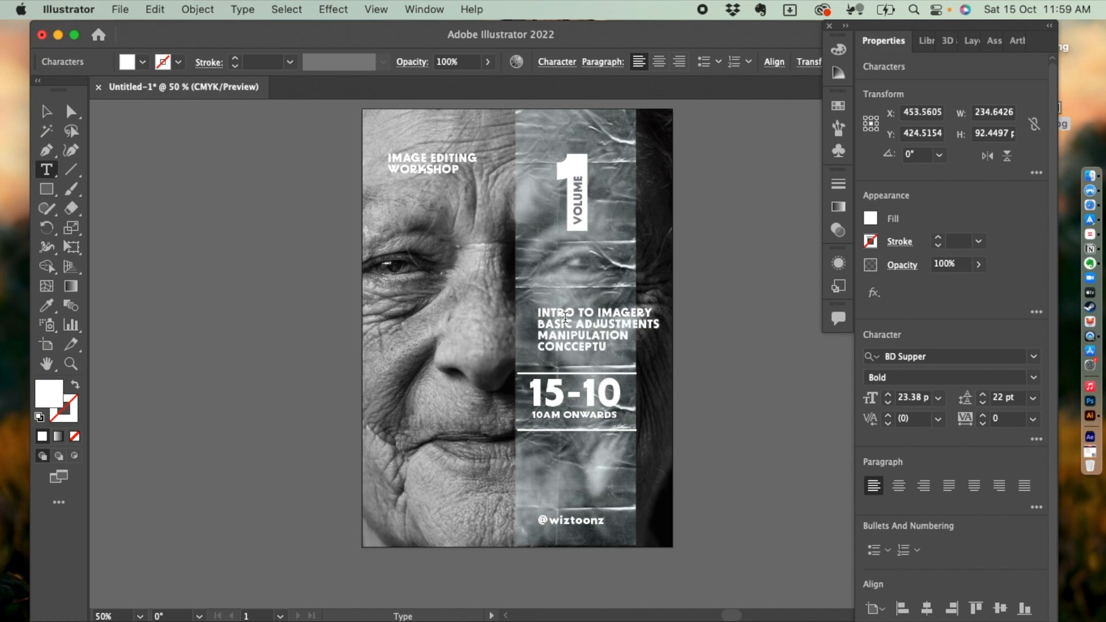
{"action": "key", "text": "BackSpace"}
{"action": "type", "text": "PTUALS"}
{"action": "key", "text": "Return"}
{"action": "type", "text": "MATTE"}
Scale down the topic list to fit within the foil strip above the date.
{"action": "key", "text": "Escape"}
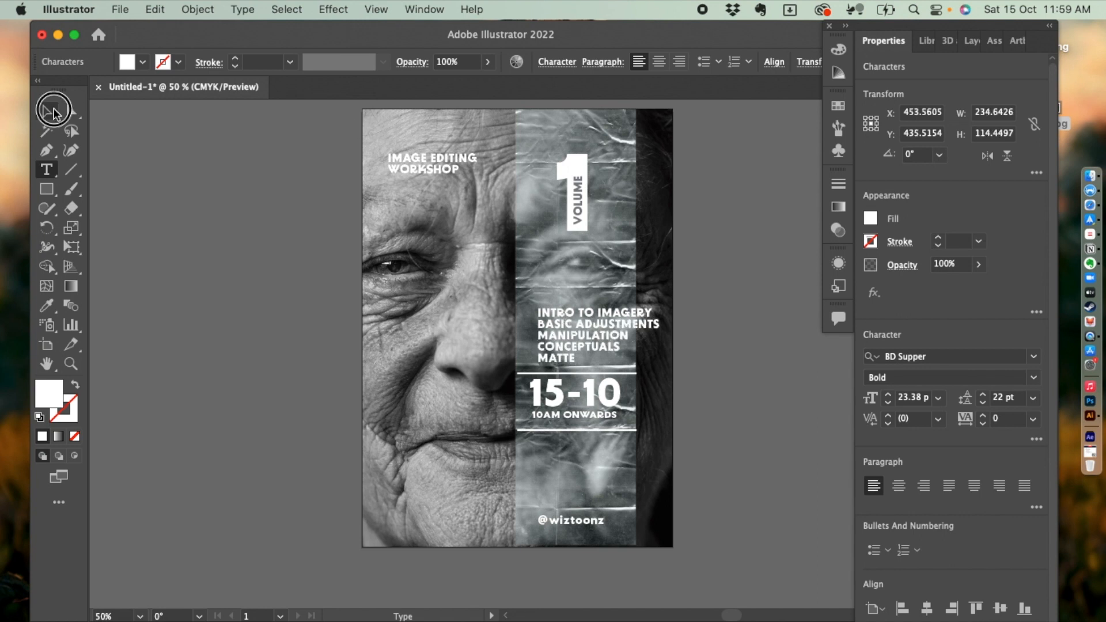
{"action": "left_click_drag", "start_coordinate": [659, 358], "coordinate": [632, 340]}
{"action": "left_click", "coordinate": [733, 258]}
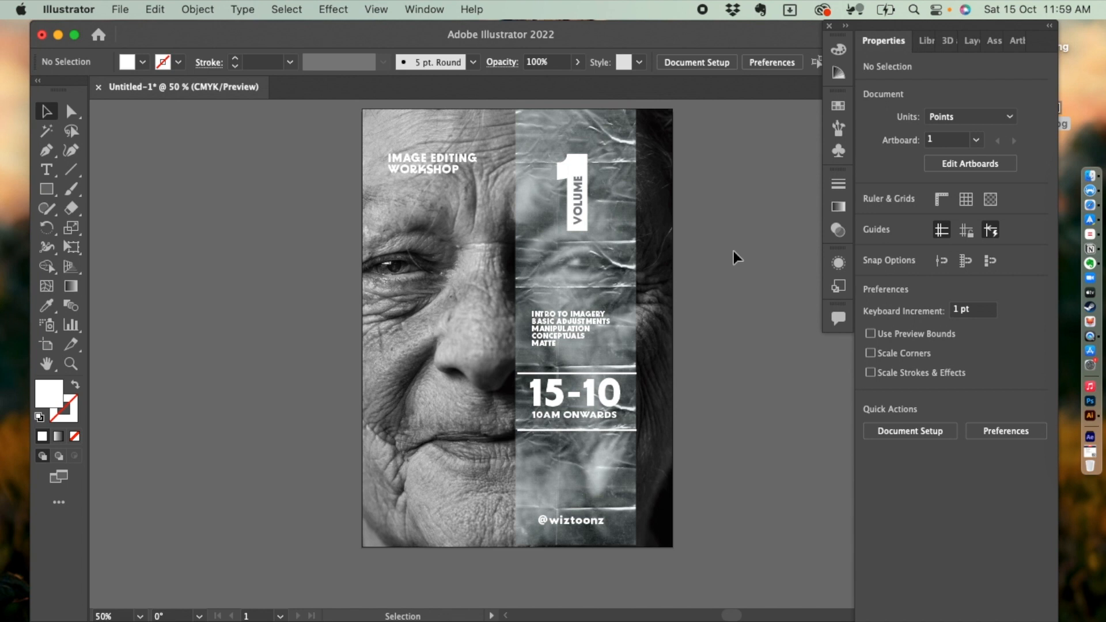